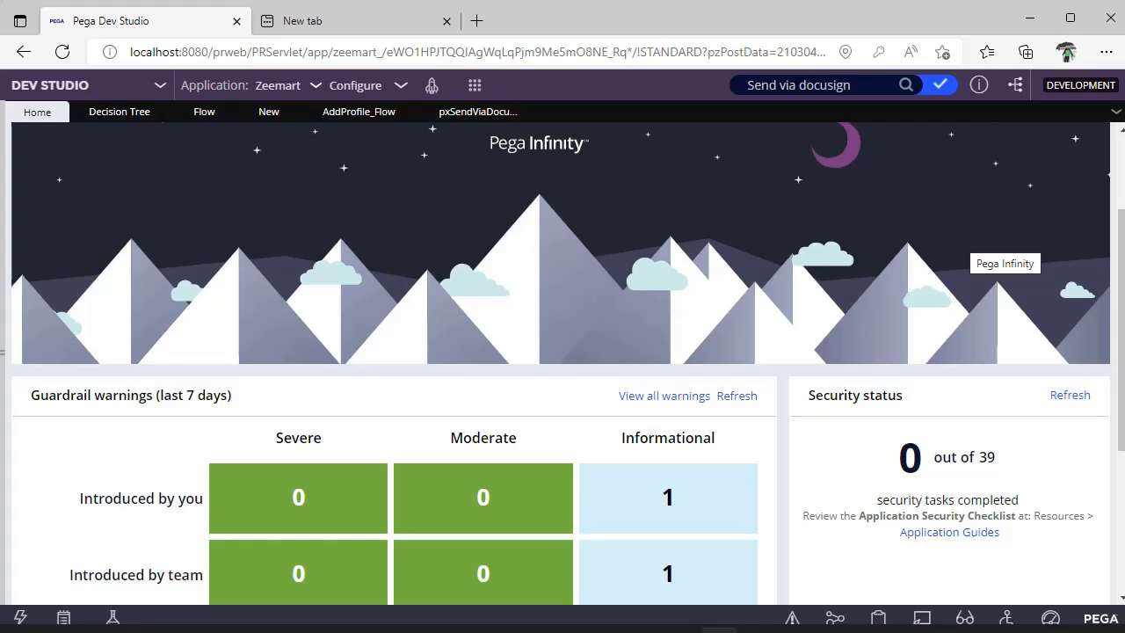
Step: Open the AddProfile_Flow diagram and examine the advanced and automation shapes available for adding to it
{"action": "left_click", "coordinate": [187, 118]}
{"action": "double_click", "coordinate": [359, 112]}
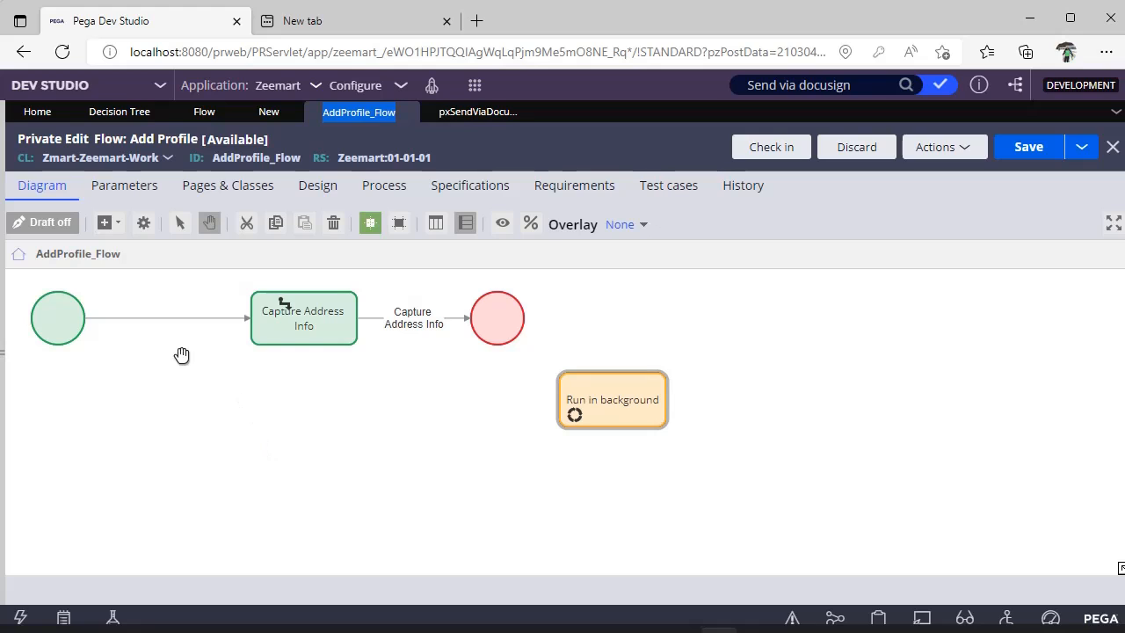
{"action": "left_click", "coordinate": [112, 230]}
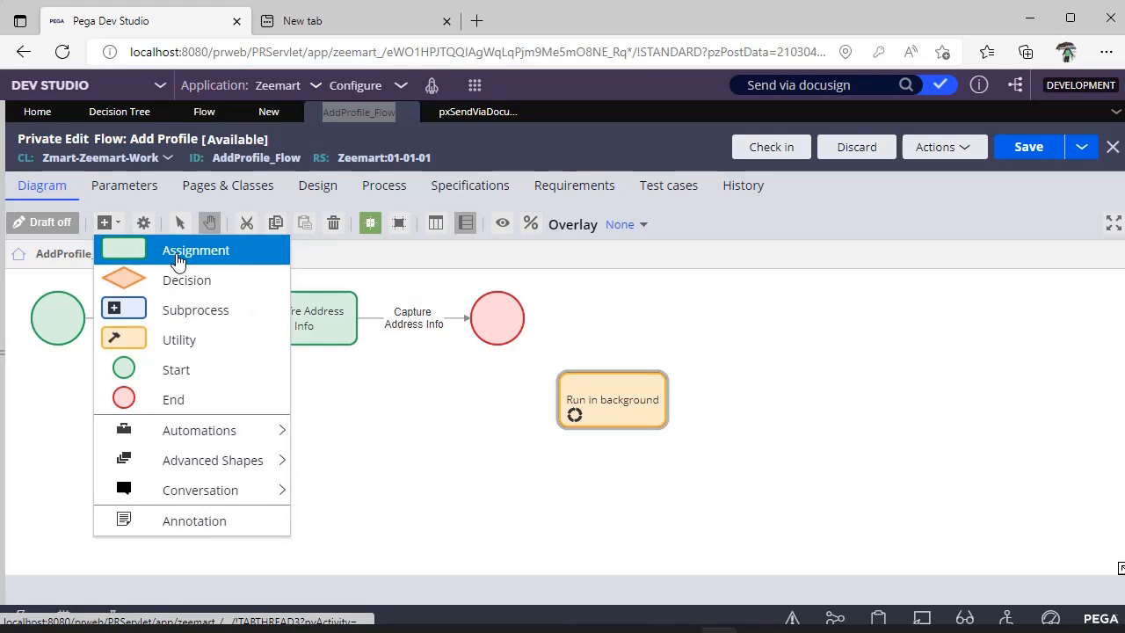
{"action": "mouse_move", "coordinate": [216, 450]}
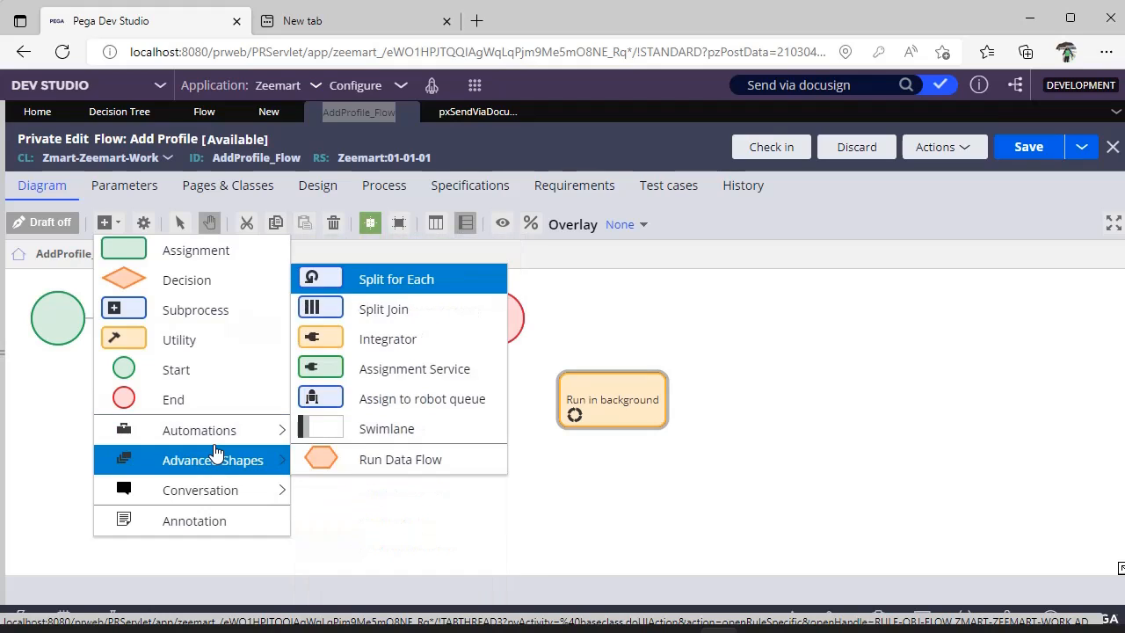
{"action": "mouse_move", "coordinate": [167, 434]}
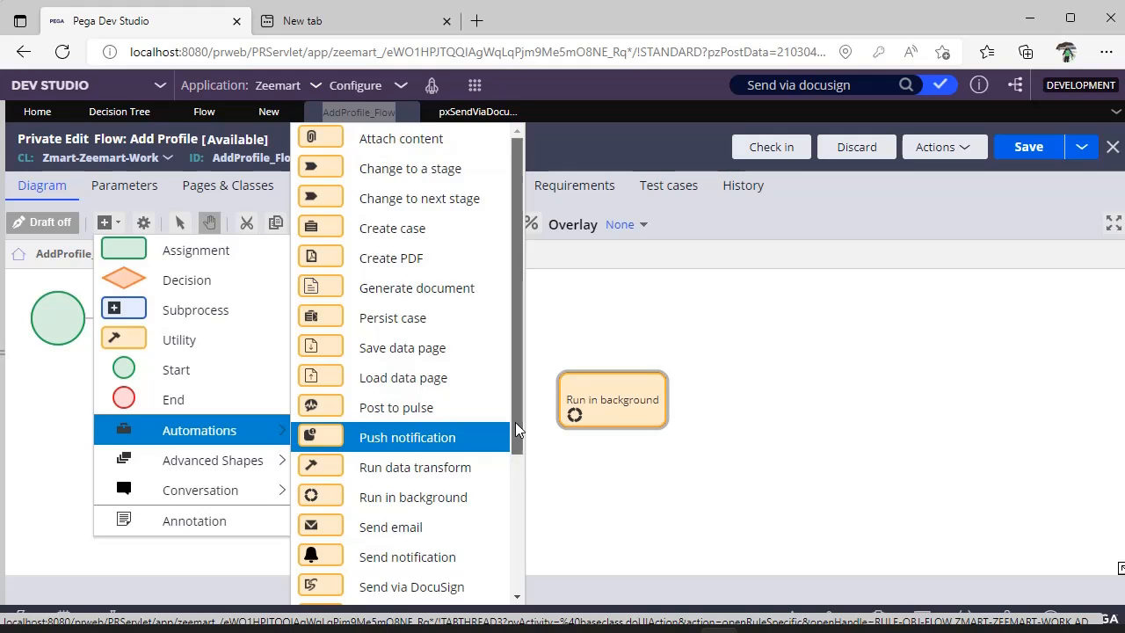
{"action": "left_click_drag", "start_coordinate": [515, 422], "coordinate": [519, 297]}
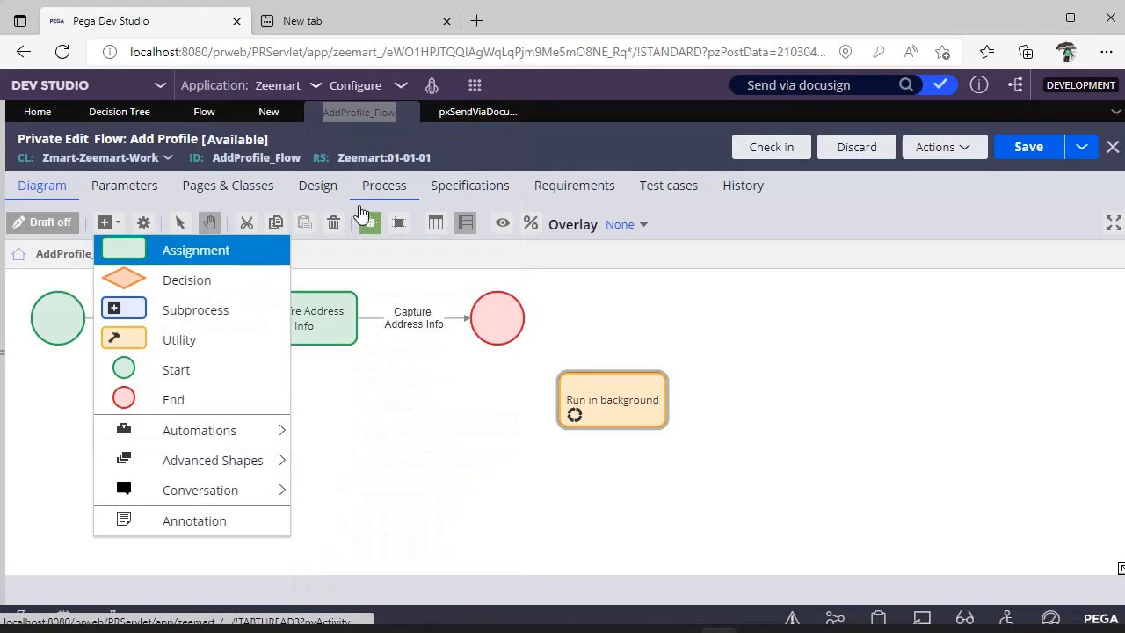
{"action": "mouse_move", "coordinate": [192, 442]}
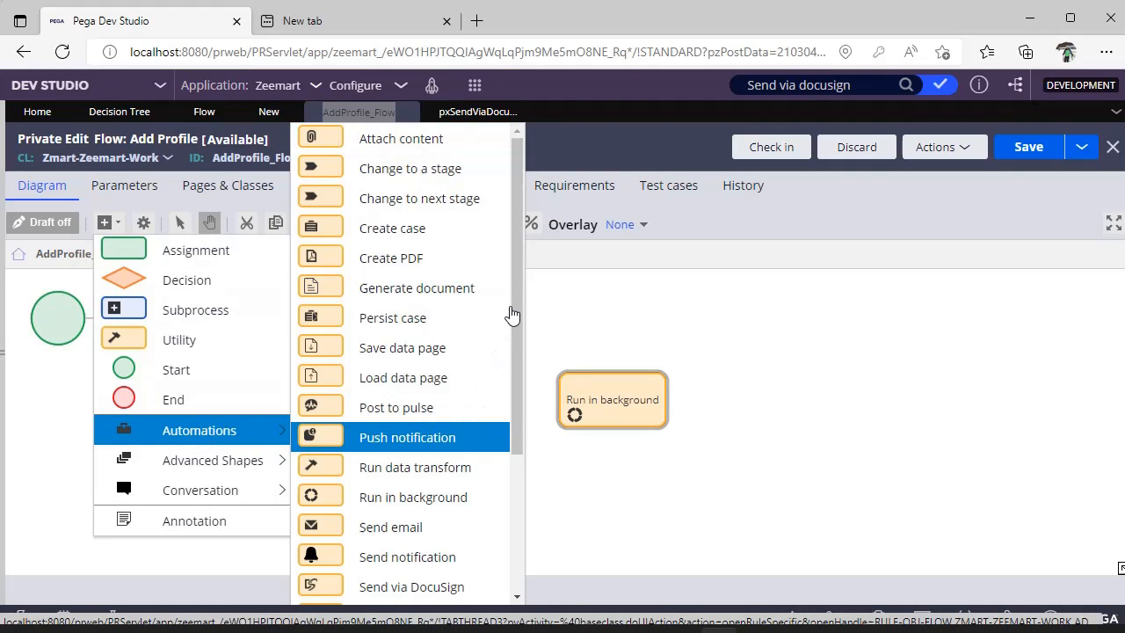
{"action": "left_click_drag", "start_coordinate": [516, 346], "coordinate": [519, 442]}
Step: Switch to Automations.docx in WPS Office and read the descriptions of the automation shapes, from Attach content through Send notification and beyond
{"action": "scroll", "coordinate": [400, 406], "scroll_direction": "up", "scroll_amount": 3}
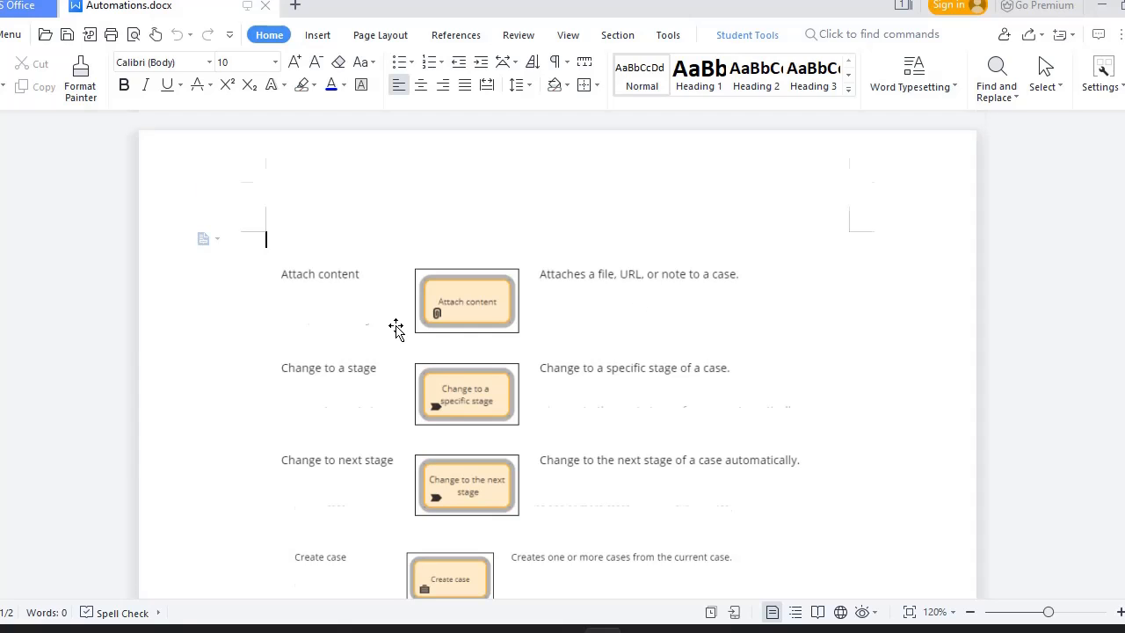
{"action": "scroll", "coordinate": [395, 329], "scroll_direction": "down", "scroll_amount": 3}
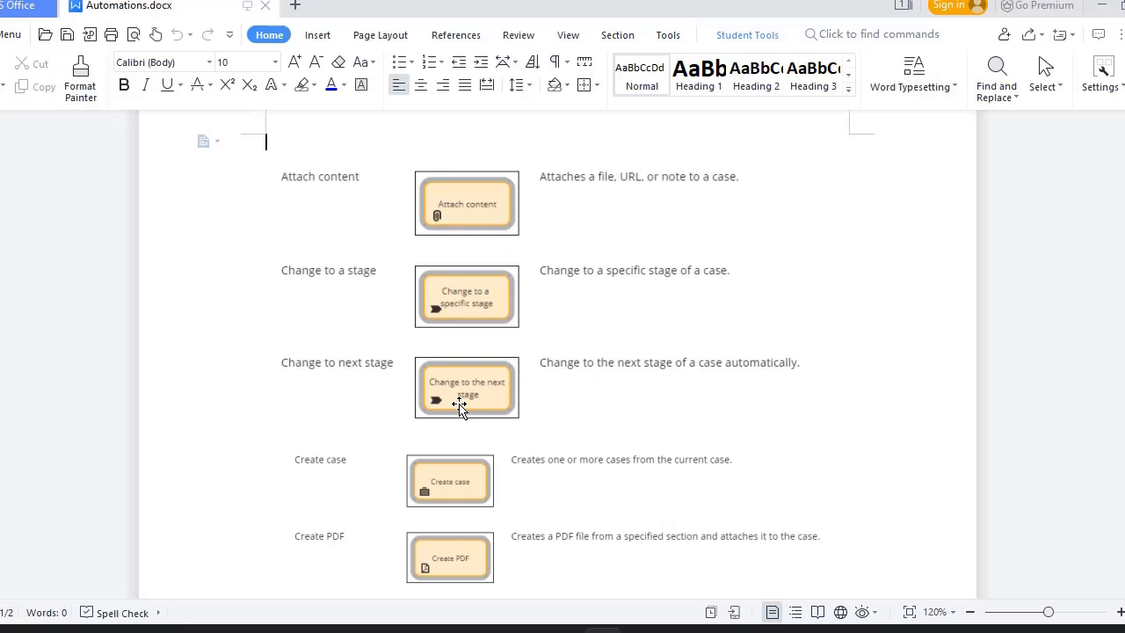
{"action": "scroll", "coordinate": [459, 404], "scroll_direction": "down", "scroll_amount": 3}
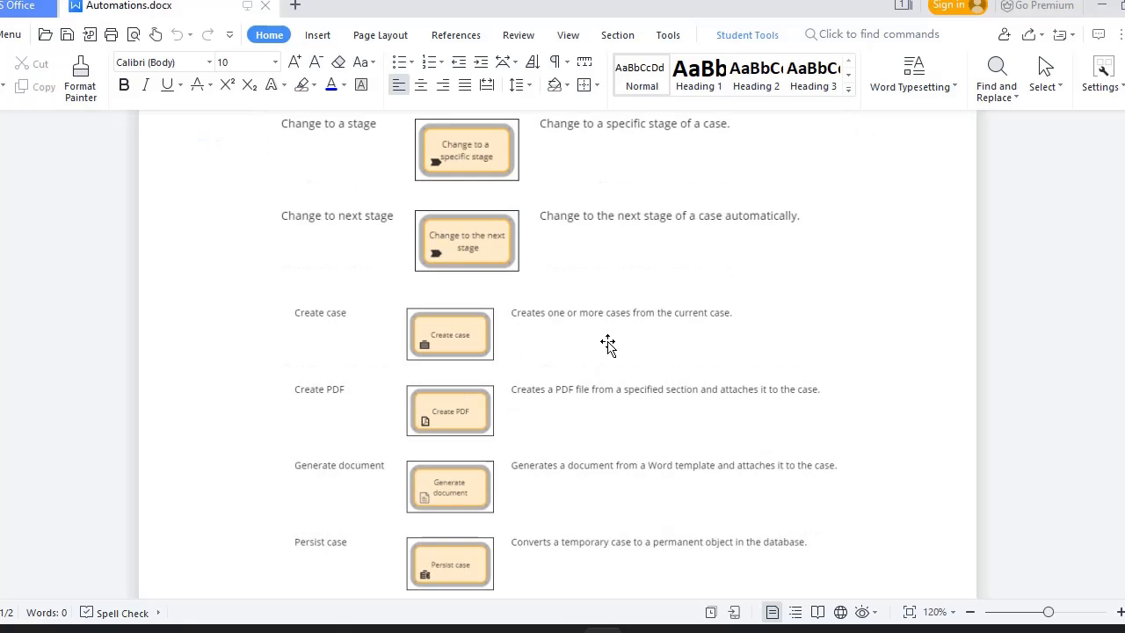
{"action": "scroll", "coordinate": [608, 343], "scroll_direction": "down", "scroll_amount": 1}
{"action": "scroll", "coordinate": [553, 358], "scroll_direction": "down", "scroll_amount": 1}
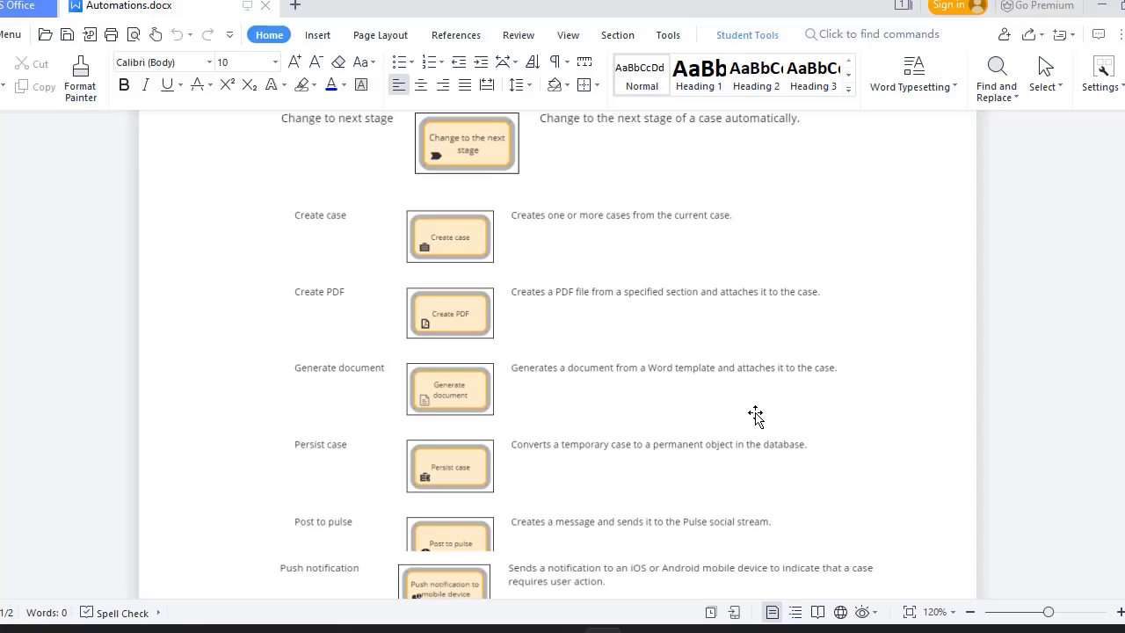
{"action": "scroll", "coordinate": [756, 415], "scroll_direction": "down", "scroll_amount": 1}
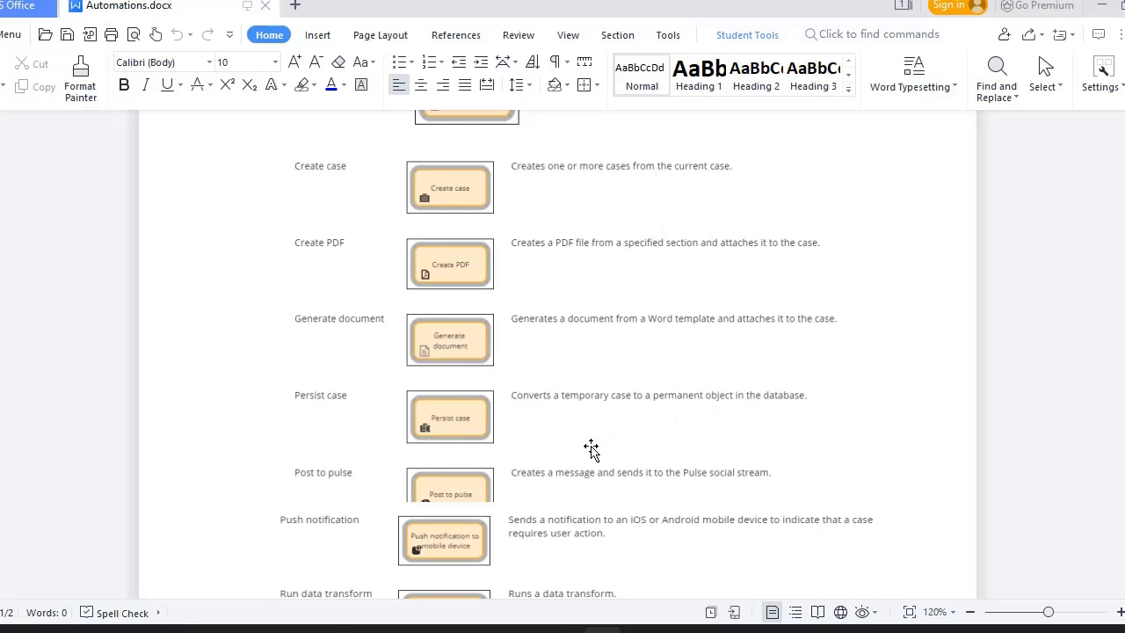
{"action": "scroll", "coordinate": [602, 444], "scroll_direction": "down", "scroll_amount": 1}
{"action": "scroll", "coordinate": [822, 398], "scroll_direction": "down", "scroll_amount": 1}
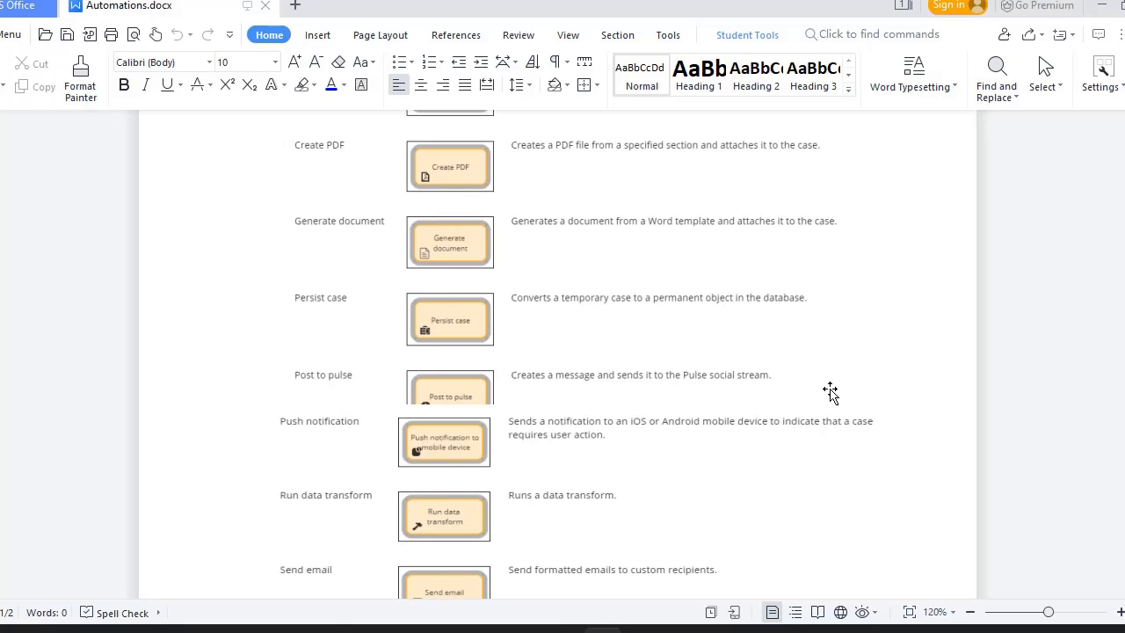
{"action": "scroll", "coordinate": [830, 392], "scroll_direction": "down", "scroll_amount": 3}
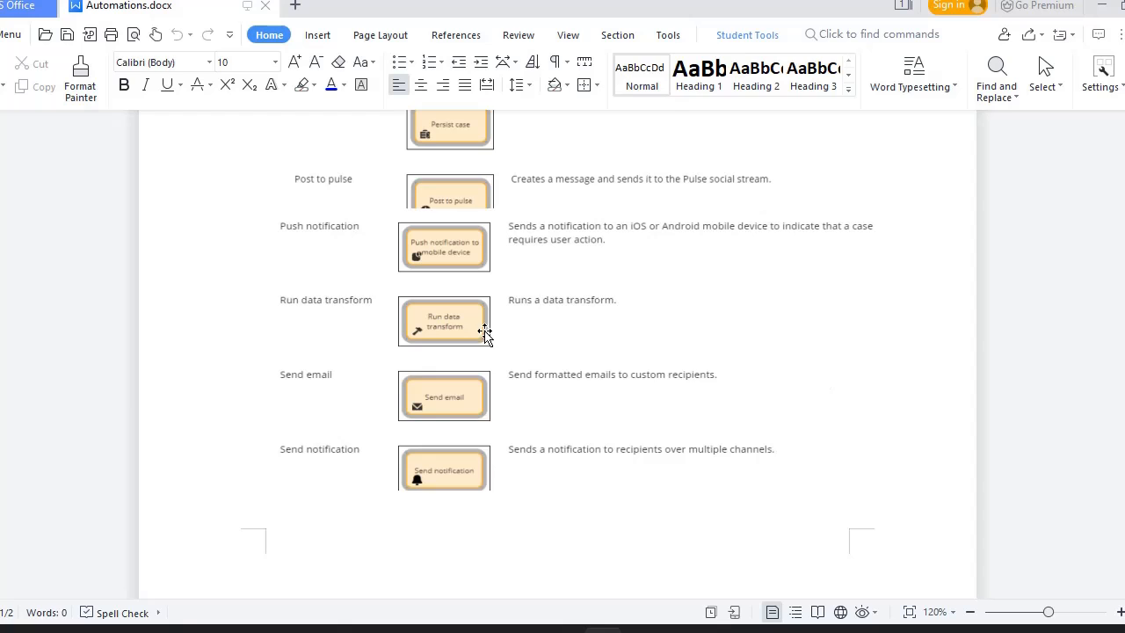
{"action": "scroll", "coordinate": [866, 326], "scroll_direction": "down", "scroll_amount": 2}
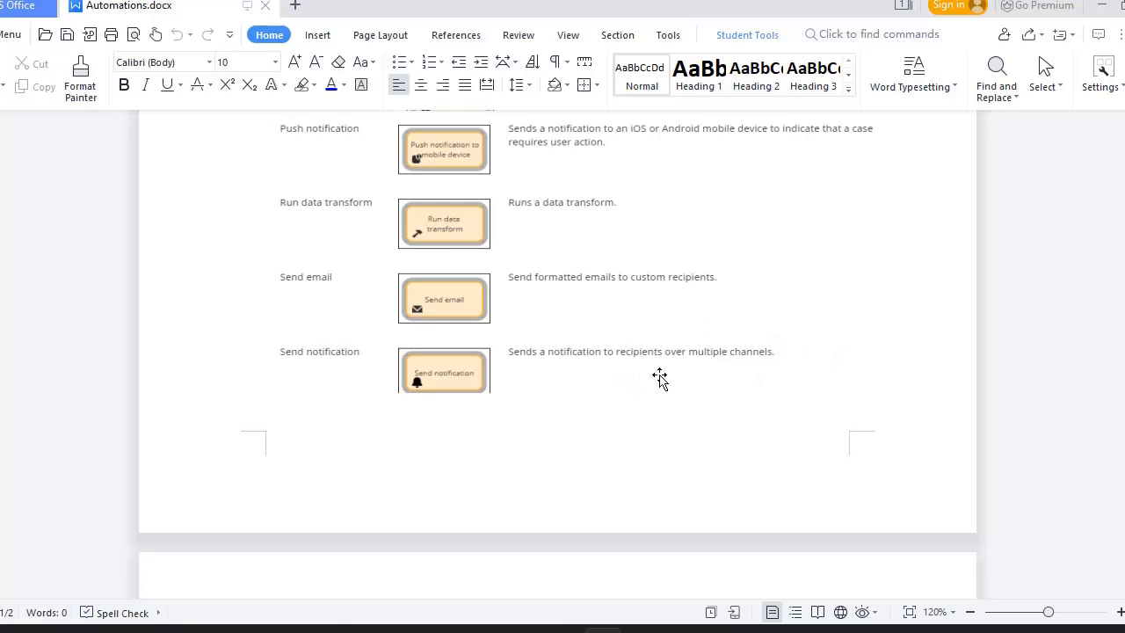
{"action": "scroll", "coordinate": [660, 378], "scroll_direction": "up", "scroll_amount": 1}
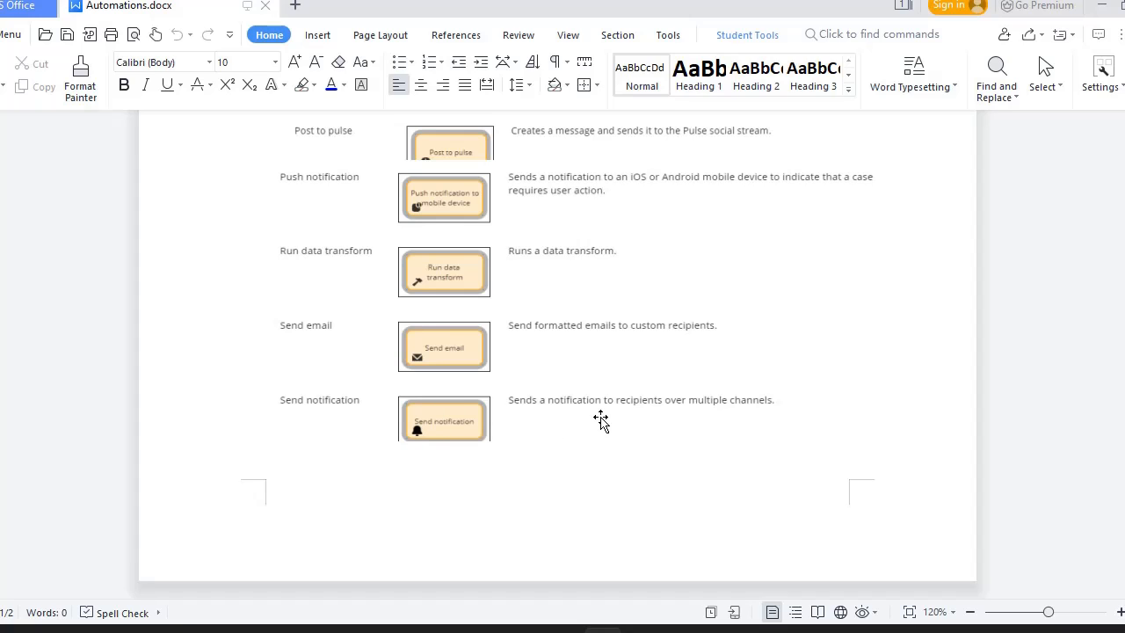
{"action": "scroll", "coordinate": [601, 421], "scroll_direction": "down", "scroll_amount": 2}
{"action": "scroll", "coordinate": [601, 421], "scroll_direction": "up", "scroll_amount": 7}
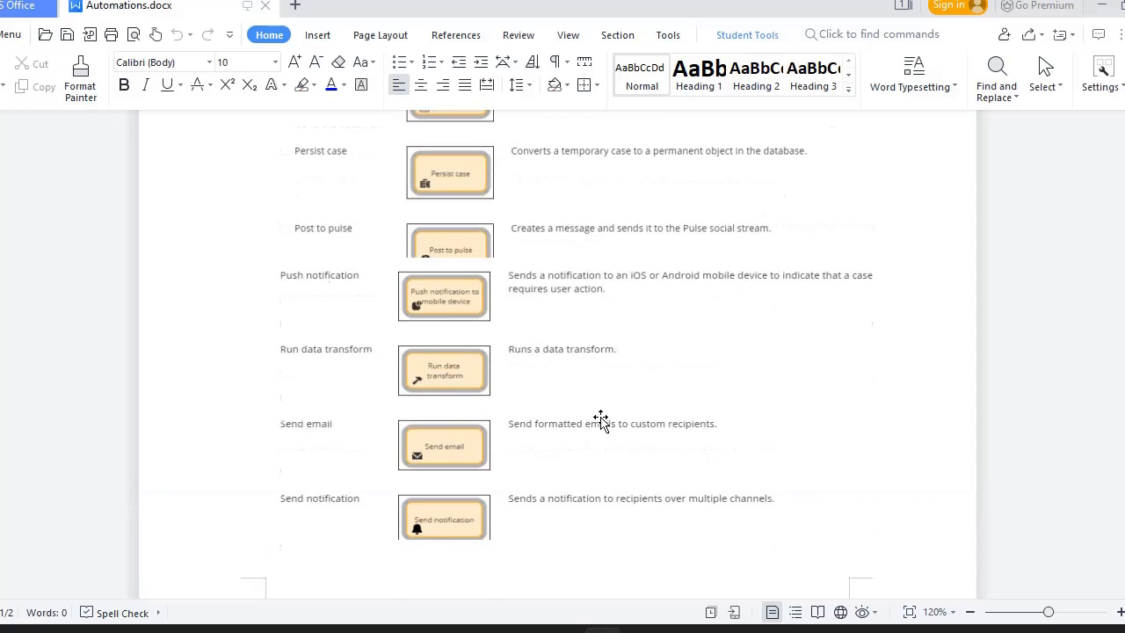
{"action": "scroll", "coordinate": [390, 428], "scroll_direction": "down", "scroll_amount": 4}
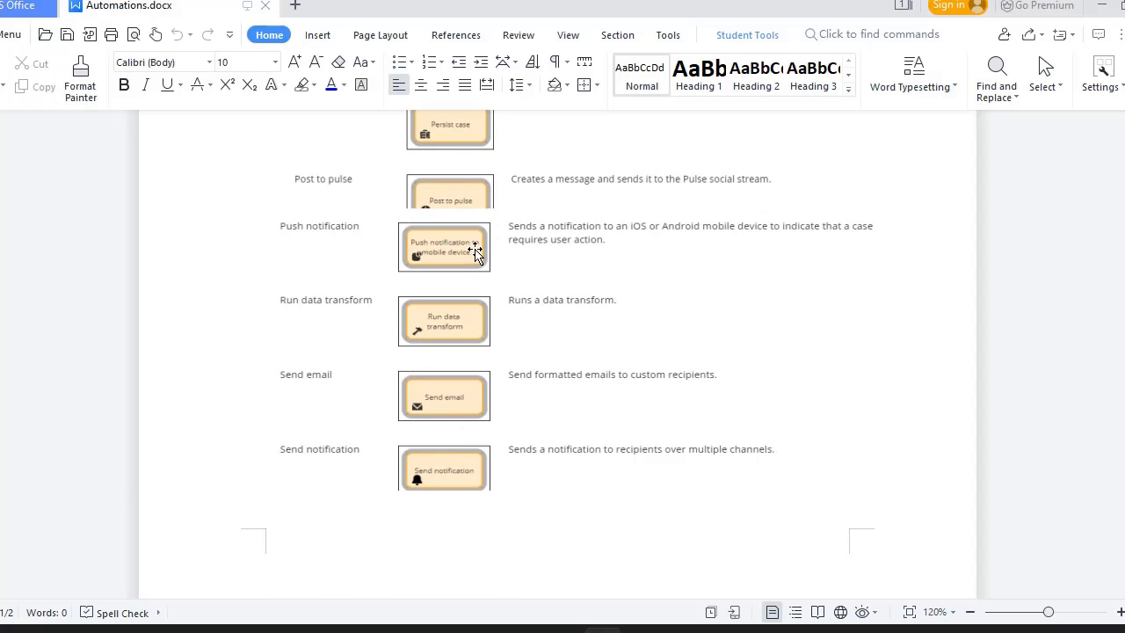
{"action": "scroll", "coordinate": [546, 475], "scroll_direction": "down", "scroll_amount": 12}
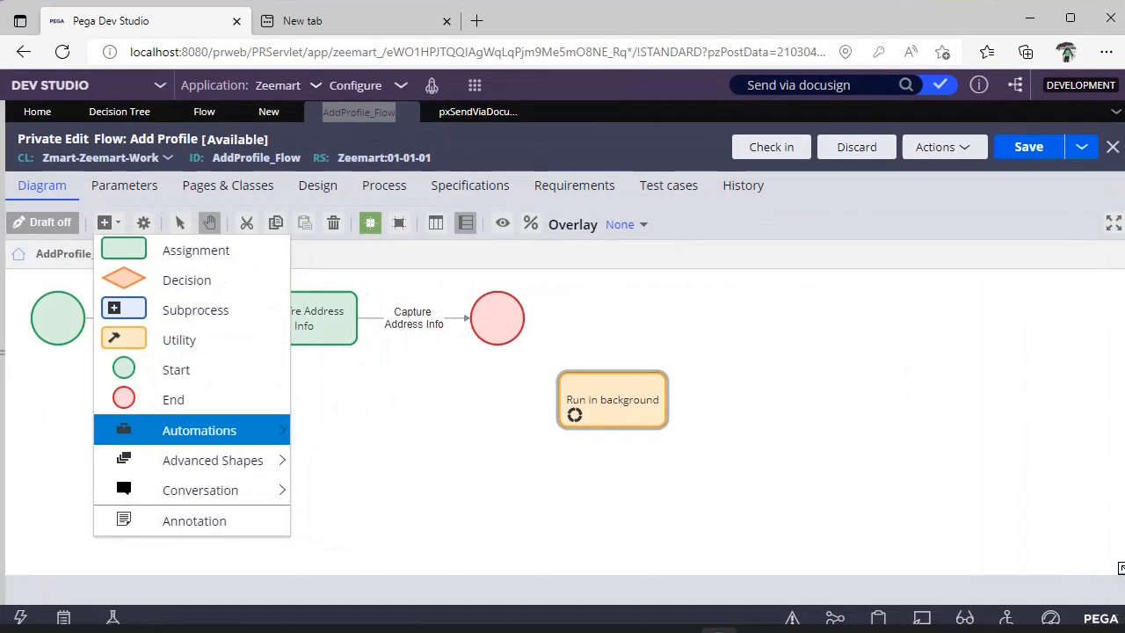
Step: In Pega Dev Studio, add an Approval automation shape to the flow diagram, review its subprocess settings, and close them without submitting
{"action": "mouse_move", "coordinate": [202, 430]}
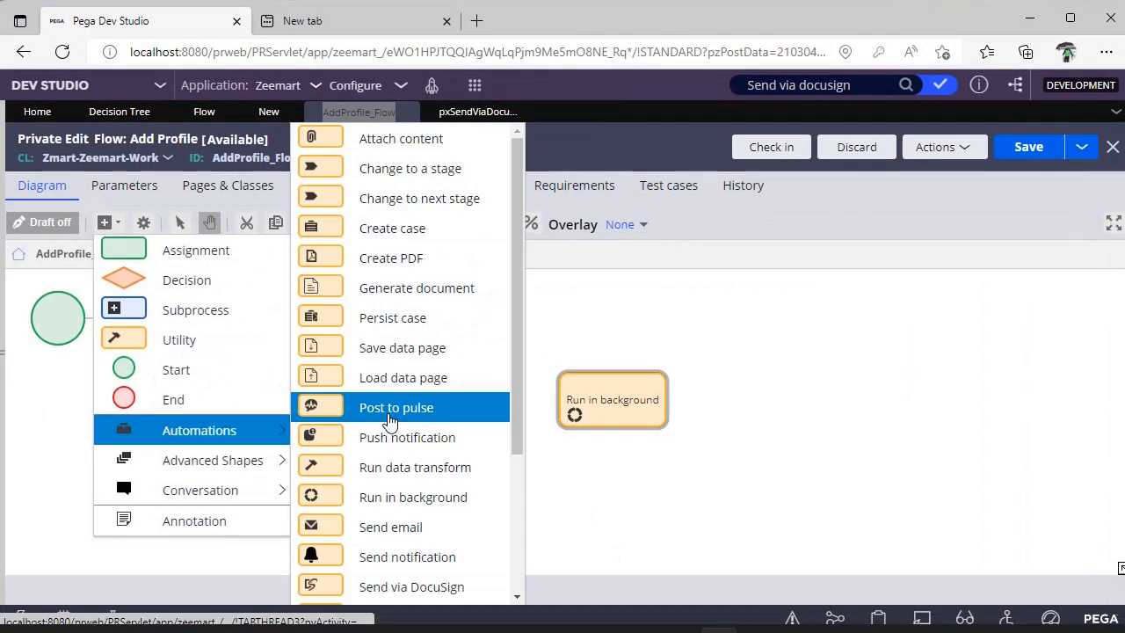
{"action": "scroll", "coordinate": [387, 413], "scroll_direction": "down", "scroll_amount": 3}
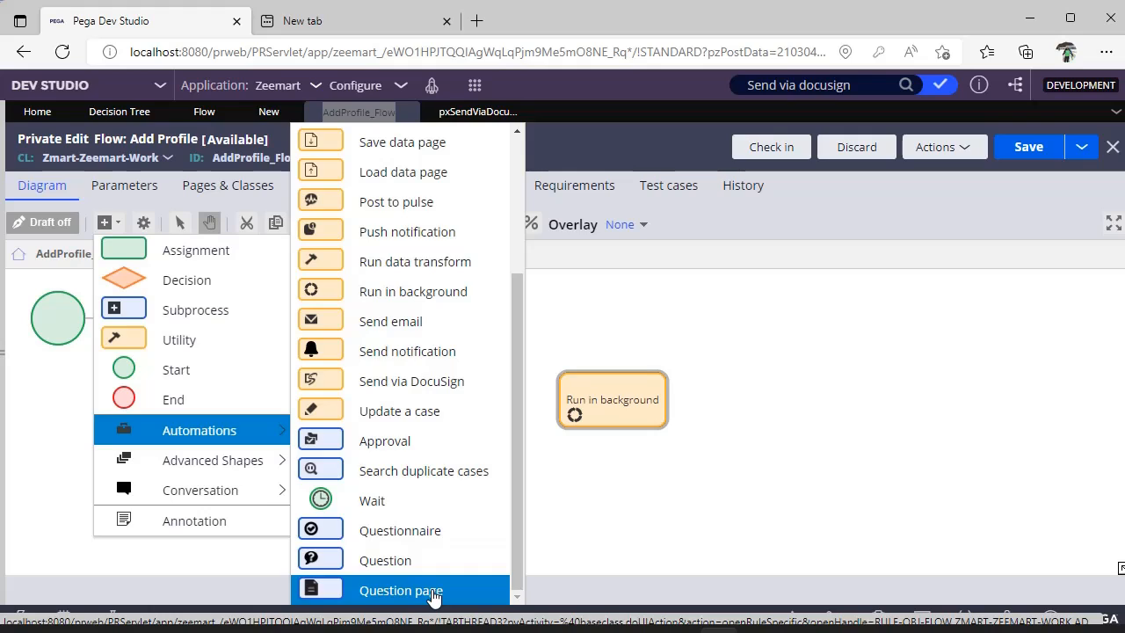
{"action": "left_click", "coordinate": [439, 449]}
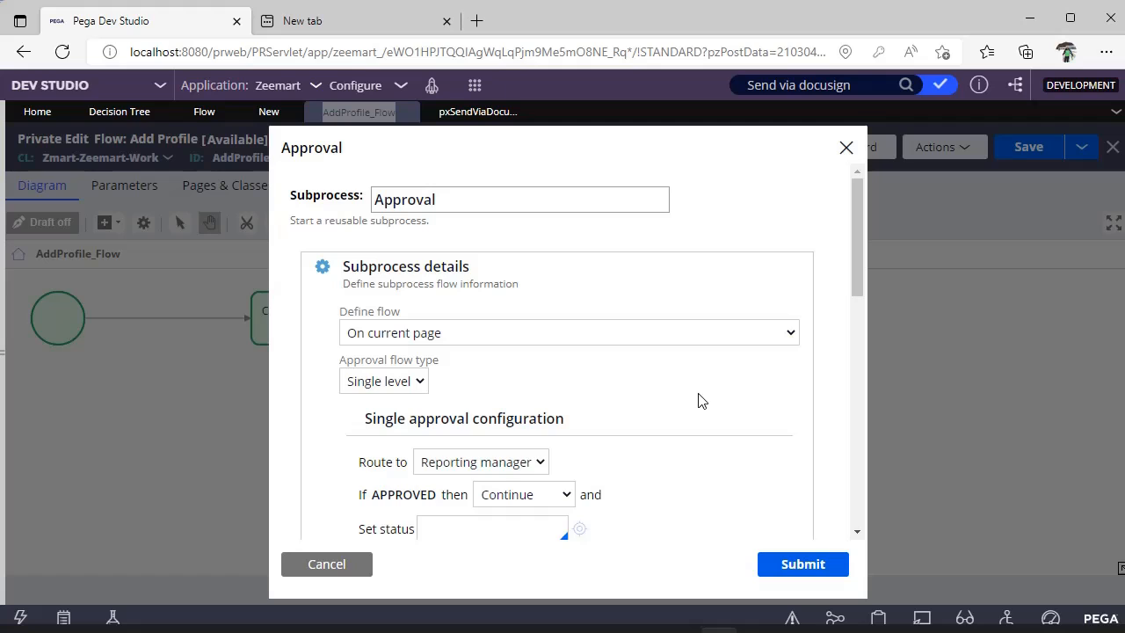
{"action": "scroll", "coordinate": [701, 401], "scroll_direction": "down", "scroll_amount": 1}
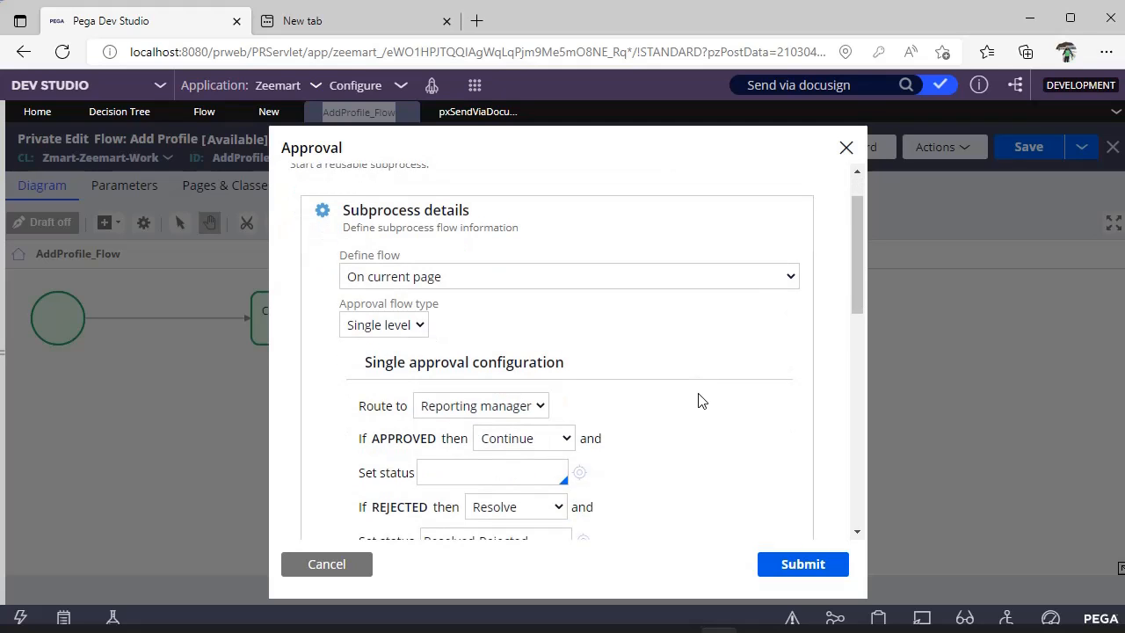
{"action": "scroll", "coordinate": [699, 400], "scroll_direction": "down", "scroll_amount": 2}
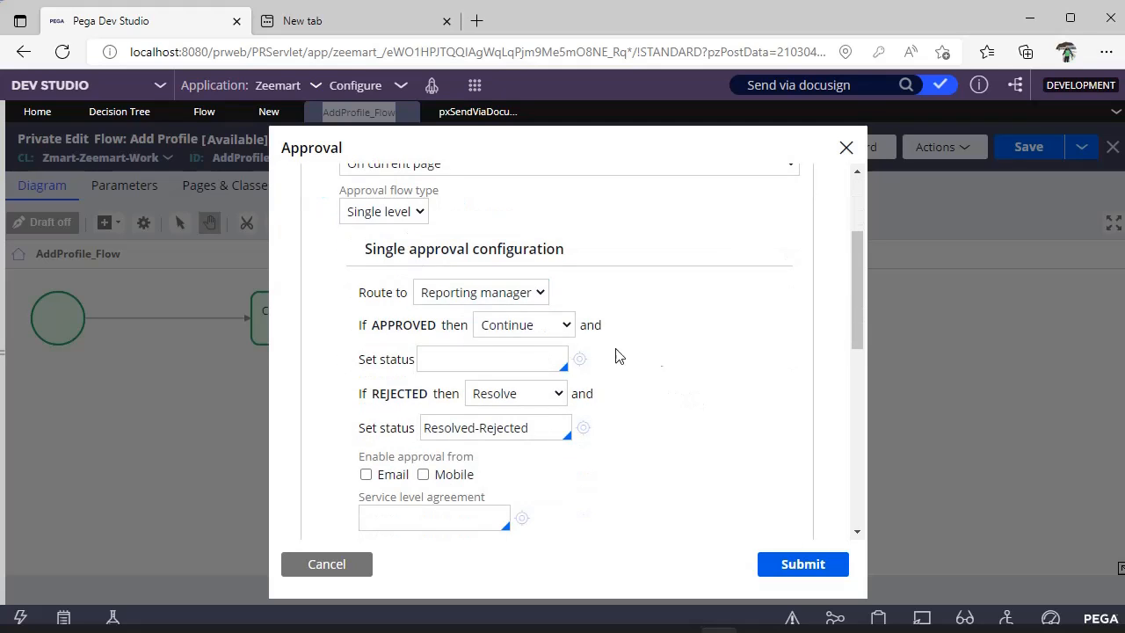
{"action": "scroll", "coordinate": [673, 357], "scroll_direction": "up", "scroll_amount": 2}
{"action": "scroll", "coordinate": [674, 356], "scroll_direction": "up", "scroll_amount": 1}
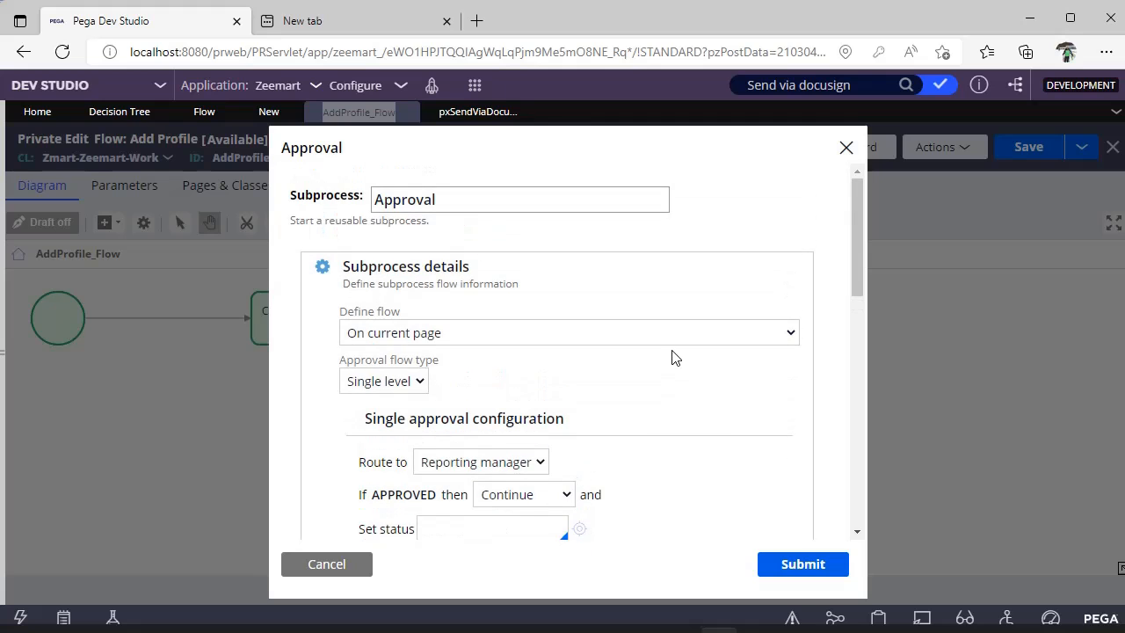
{"action": "left_click", "coordinate": [326, 564]}
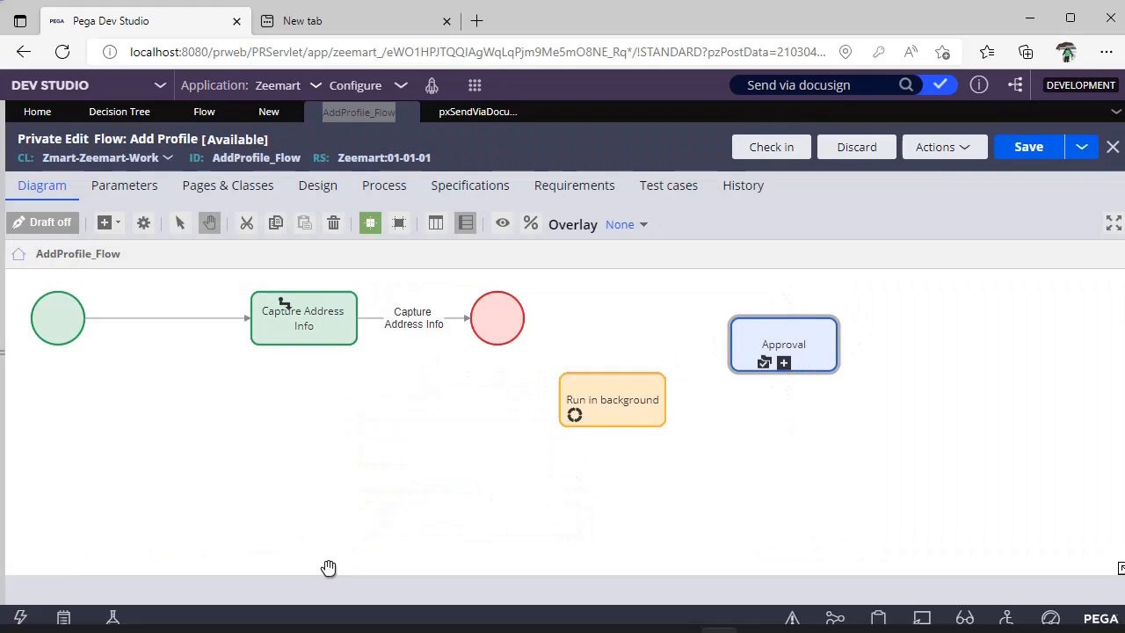
Step: Add a Send via DocuSign automation shape and place it below Capture Address Info in the flow diagram
{"action": "left_click", "coordinate": [103, 222]}
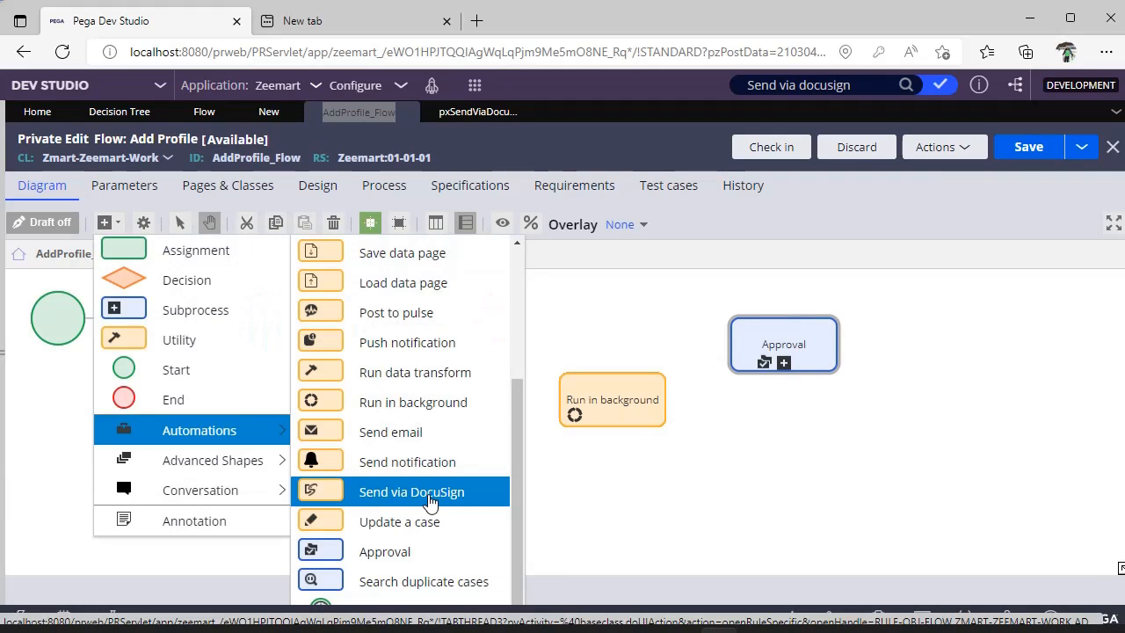
{"action": "left_click", "coordinate": [430, 493]}
{"action": "left_click_drag", "start_coordinate": [538, 406], "coordinate": [227, 404]}
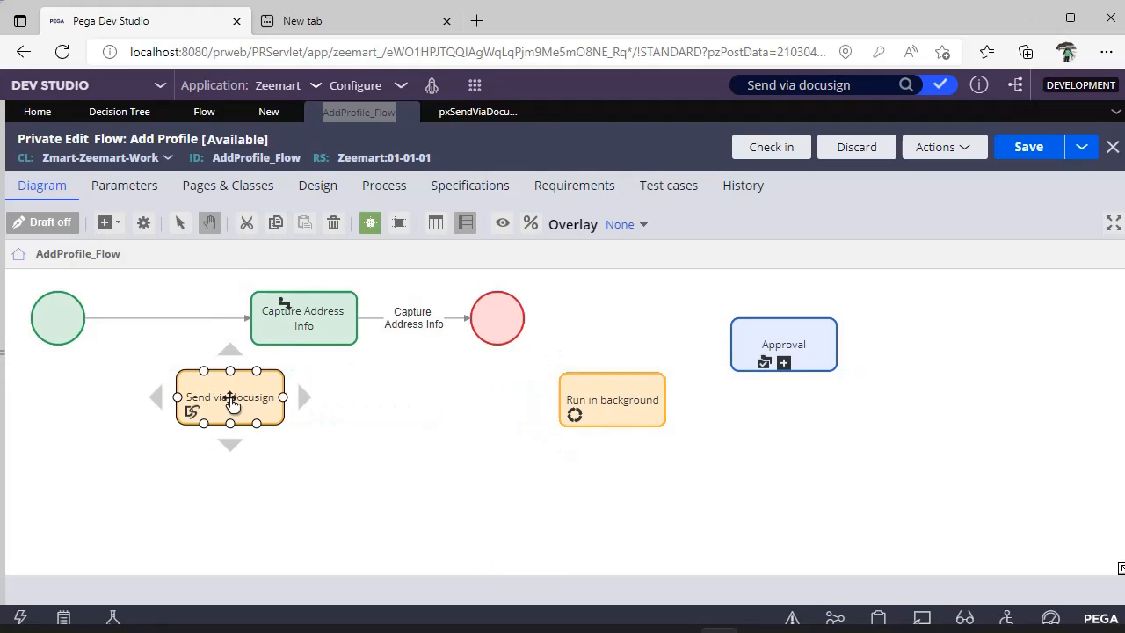
Step: Read the description and usage documentation of the pxSendViaDocusign activity
{"action": "left_click", "coordinate": [478, 112]}
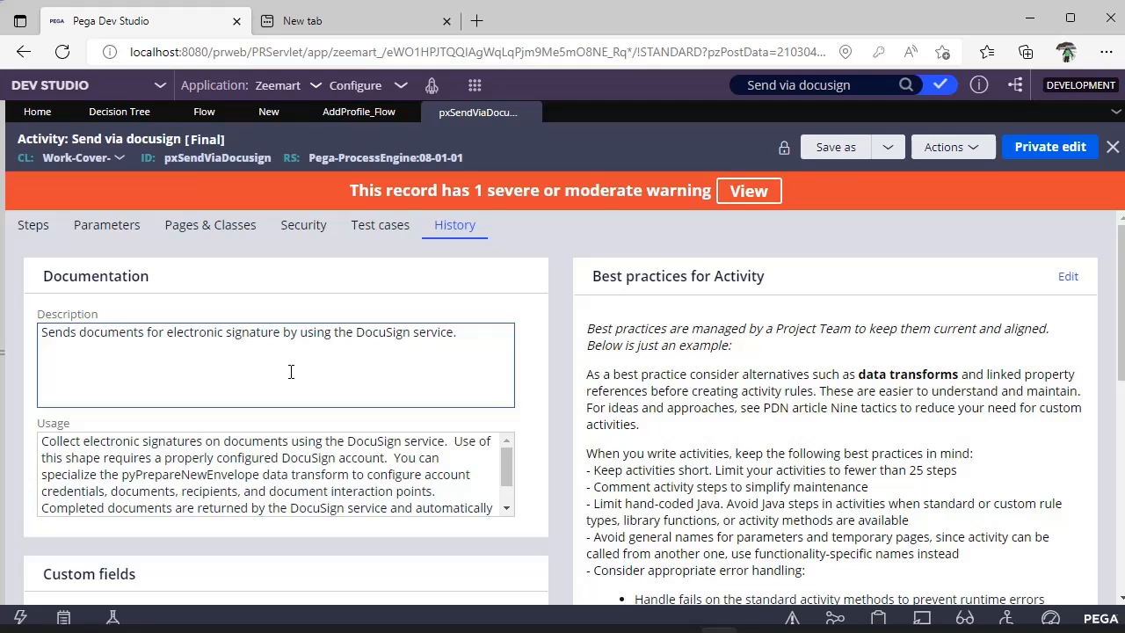
{"action": "scroll", "coordinate": [293, 376], "scroll_direction": "down", "scroll_amount": 1}
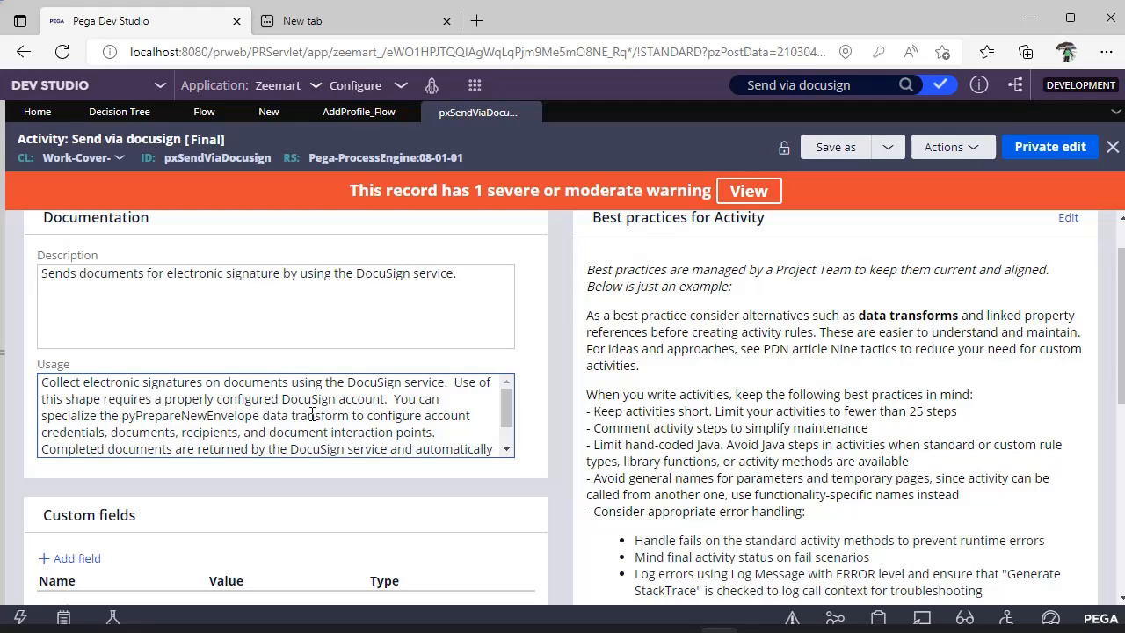
{"action": "scroll", "coordinate": [312, 414], "scroll_direction": "down", "scroll_amount": 2}
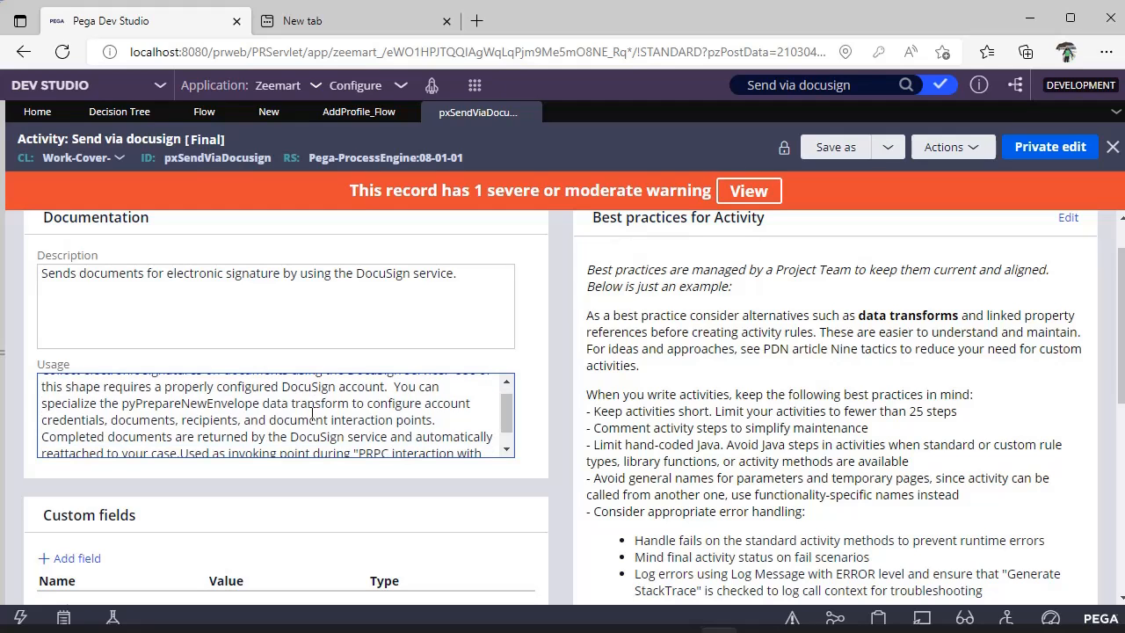
{"action": "scroll", "coordinate": [312, 414], "scroll_direction": "down", "scroll_amount": 4}
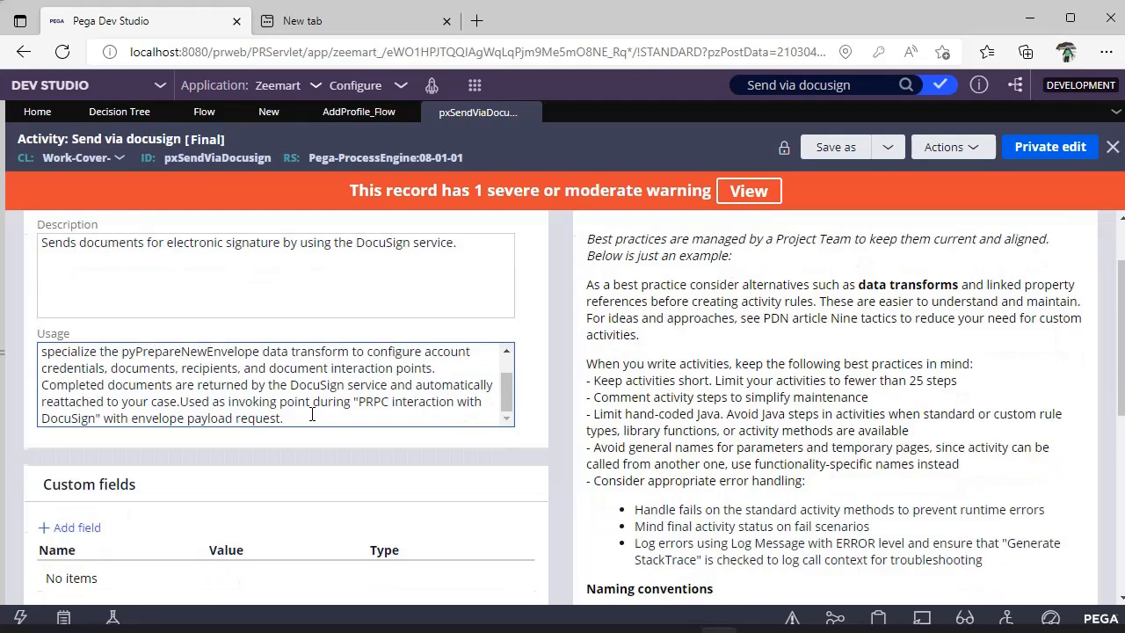
{"action": "scroll", "coordinate": [324, 396], "scroll_direction": "up", "scroll_amount": 3}
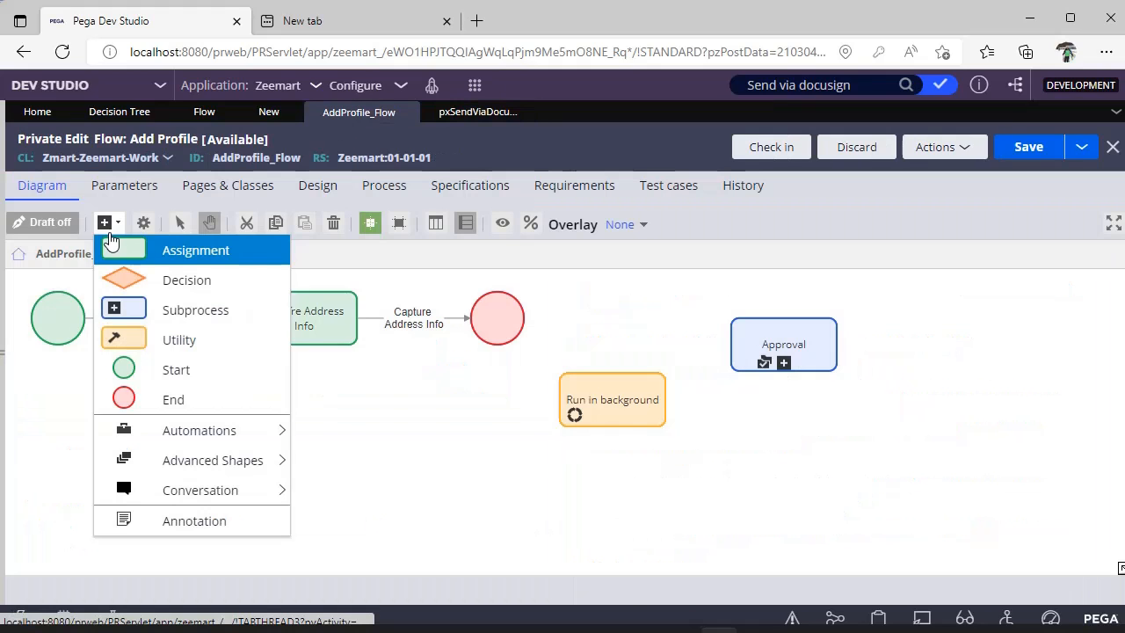
Step: Add an Attach content automation shape to the flow diagram and open its settings
{"action": "mouse_move", "coordinate": [181, 440]}
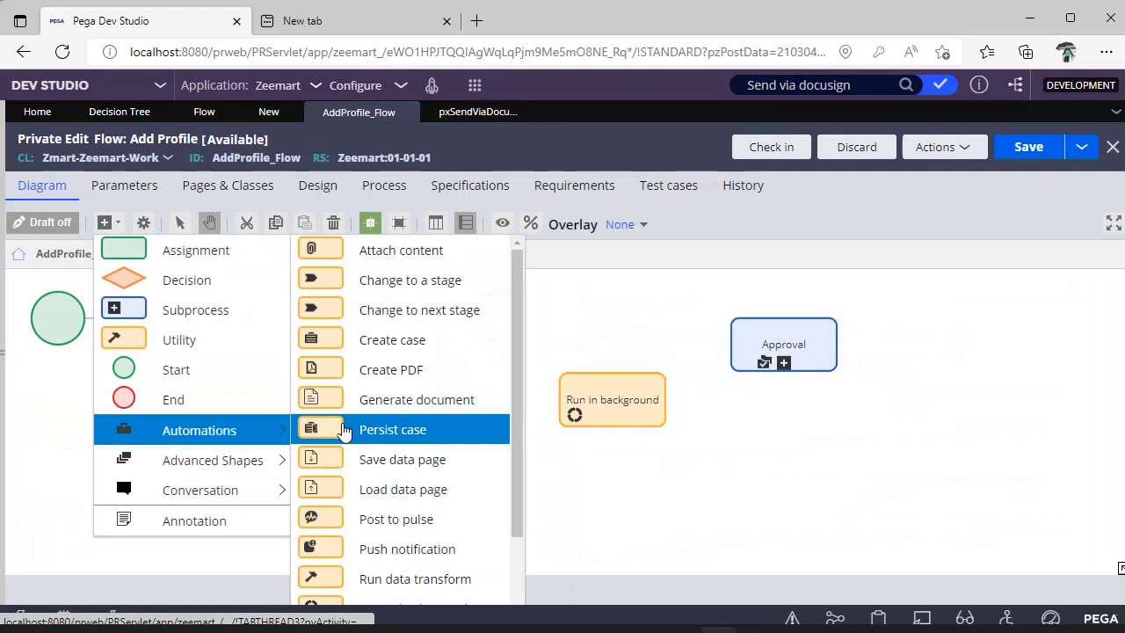
{"action": "scroll", "coordinate": [391, 459], "scroll_direction": "down", "scroll_amount": 3}
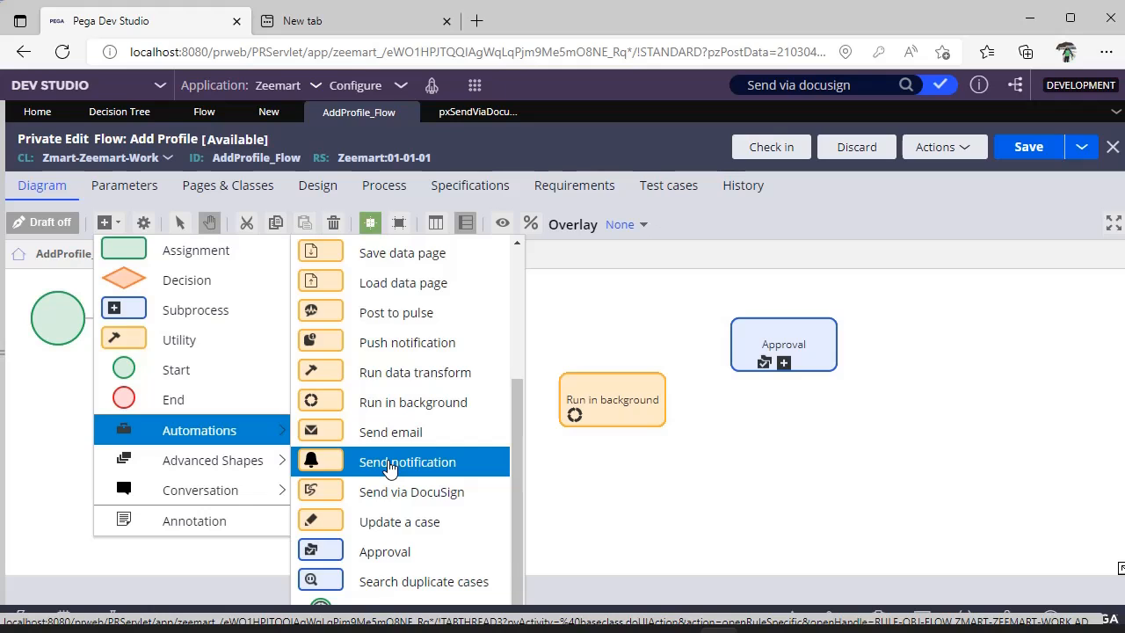
{"action": "mouse_move", "coordinate": [236, 435]}
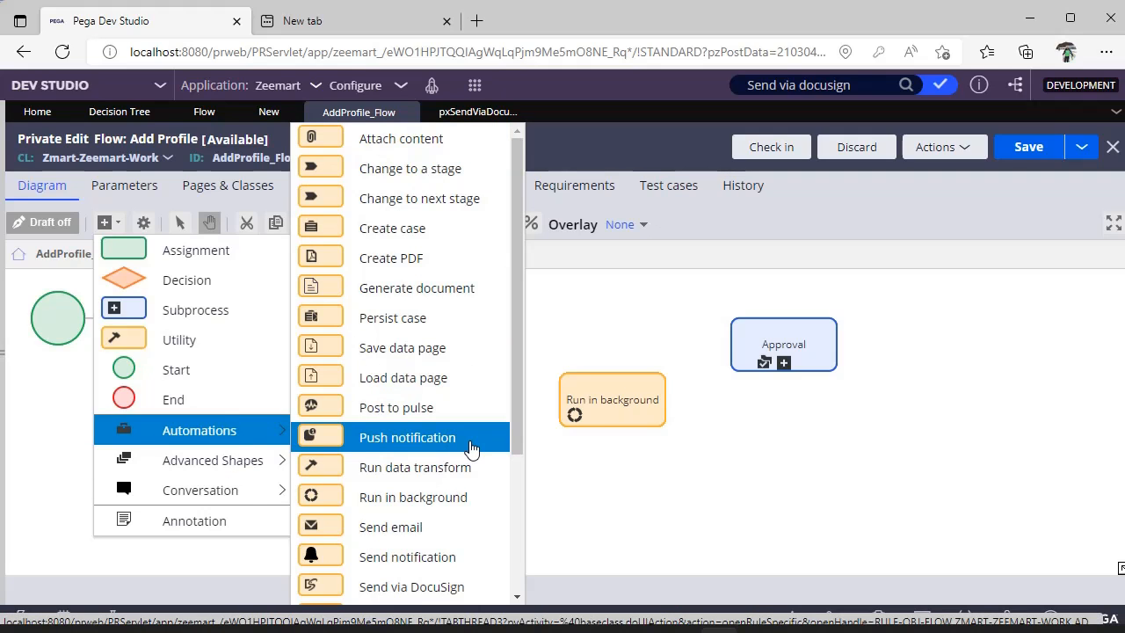
{"action": "scroll", "coordinate": [471, 449], "scroll_direction": "down", "scroll_amount": 3}
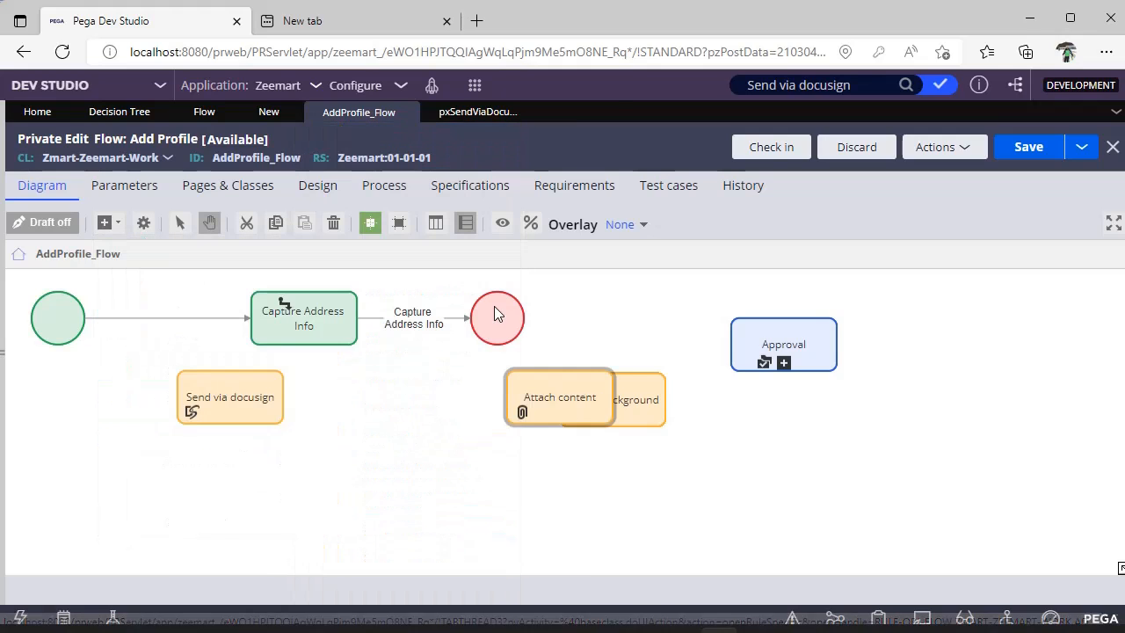
{"action": "left_click", "coordinate": [569, 399]}
{"action": "double_click", "coordinate": [572, 400]}
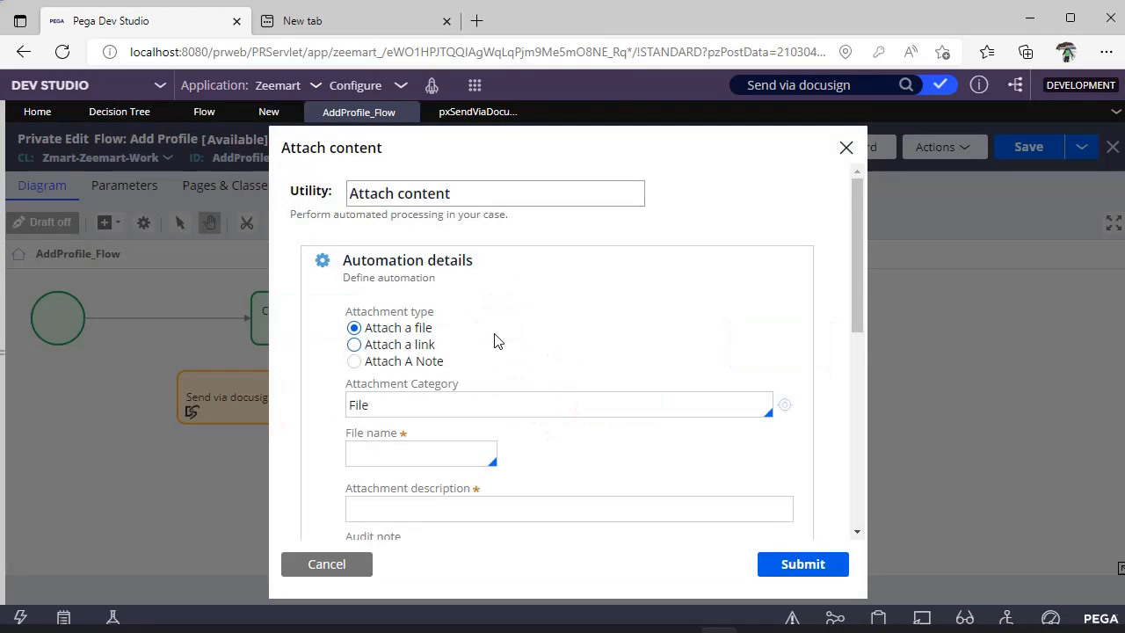
Step: Review the Attach content automation details, browse the available attachment categories, and close the settings without submitting
{"action": "scroll", "coordinate": [495, 336], "scroll_direction": "down", "scroll_amount": 2}
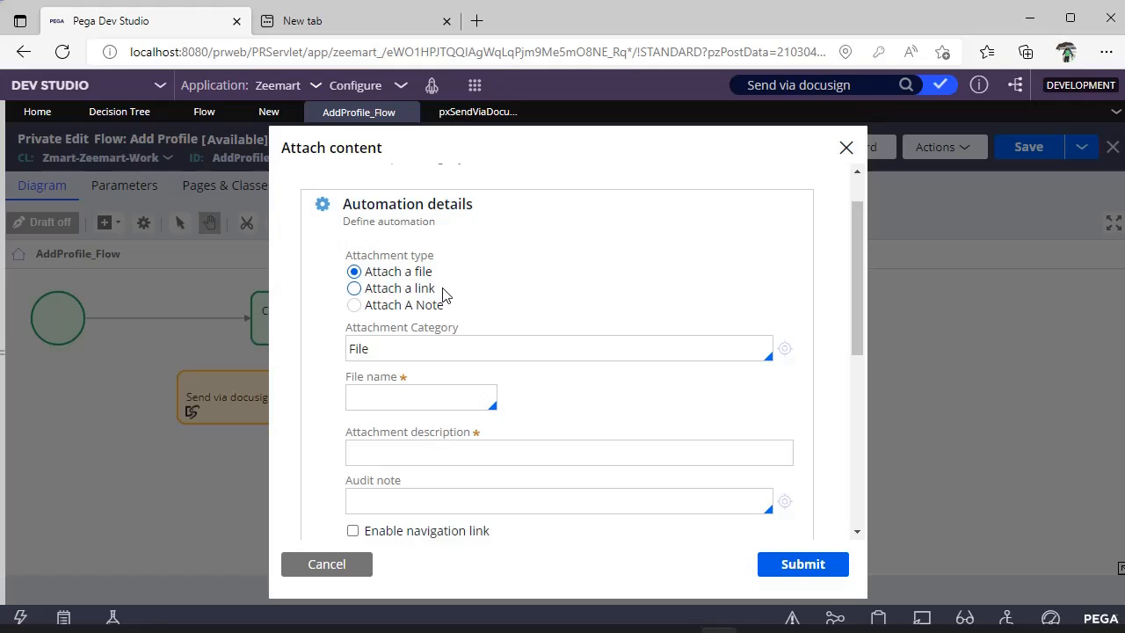
{"action": "scroll", "coordinate": [616, 369], "scroll_direction": "down", "scroll_amount": 2}
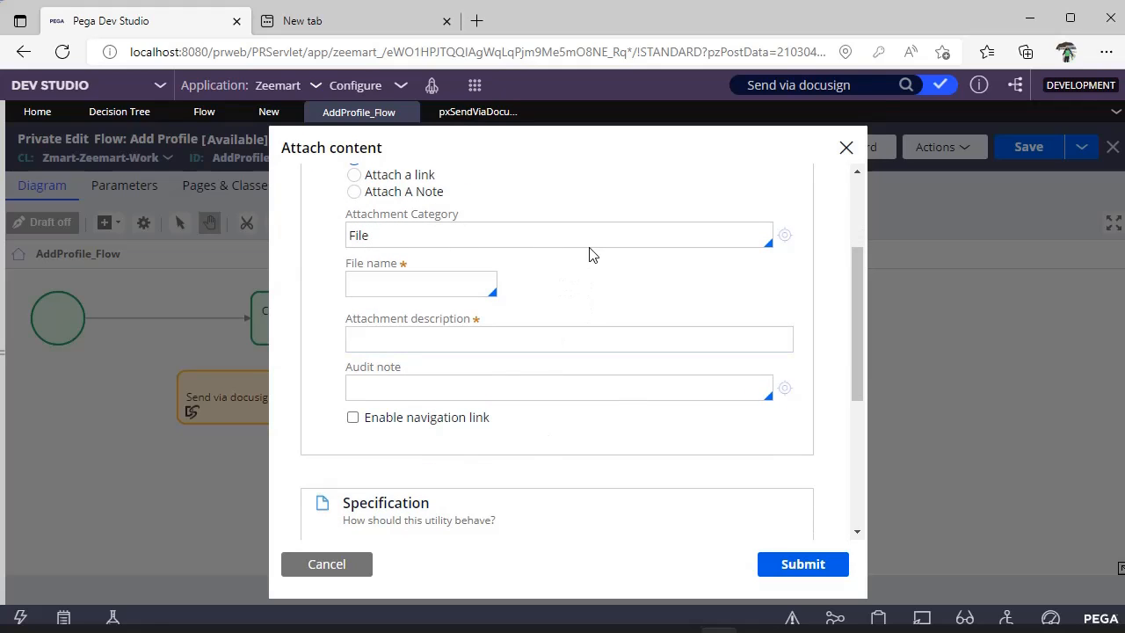
{"action": "left_click", "coordinate": [665, 239]}
{"action": "key", "text": "BackSpace"}
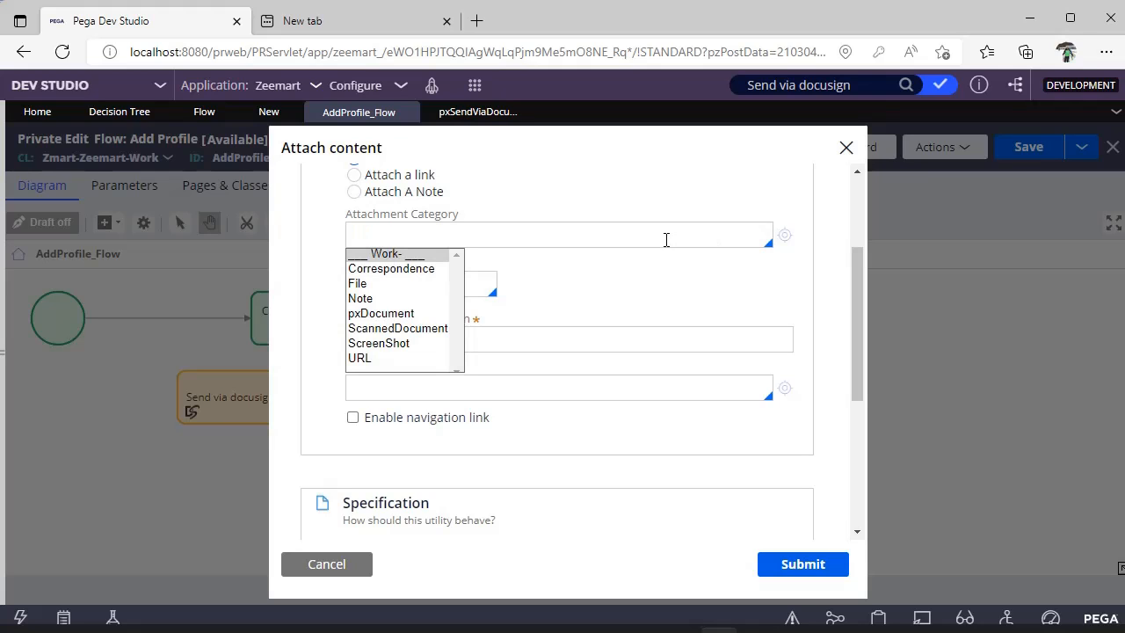
{"action": "key", "text": "Down"}
{"action": "key", "text": "Down"}
{"action": "key", "text": "Down"}
{"action": "key", "text": "Down"}
{"action": "key", "text": "Down"}
{"action": "key", "text": "Down"}
{"action": "key", "text": "Down"}
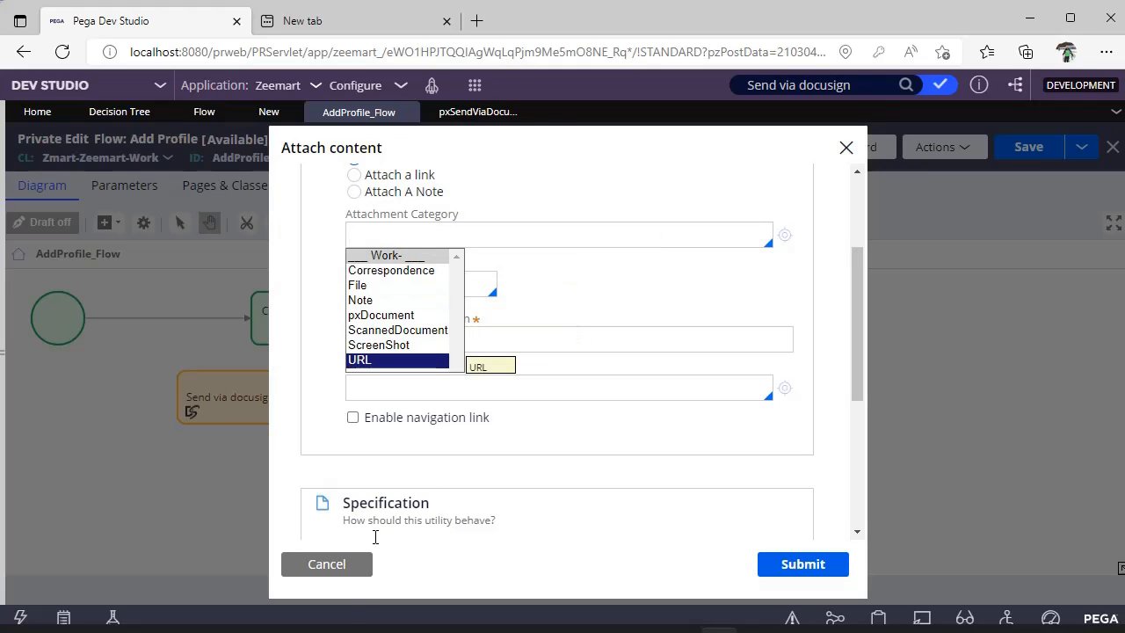
{"action": "left_click", "coordinate": [326, 564]}
Step: Add a Change to a stage automation shape, review its Stage options, and close the settings without submitting
{"action": "left_click", "coordinate": [108, 223]}
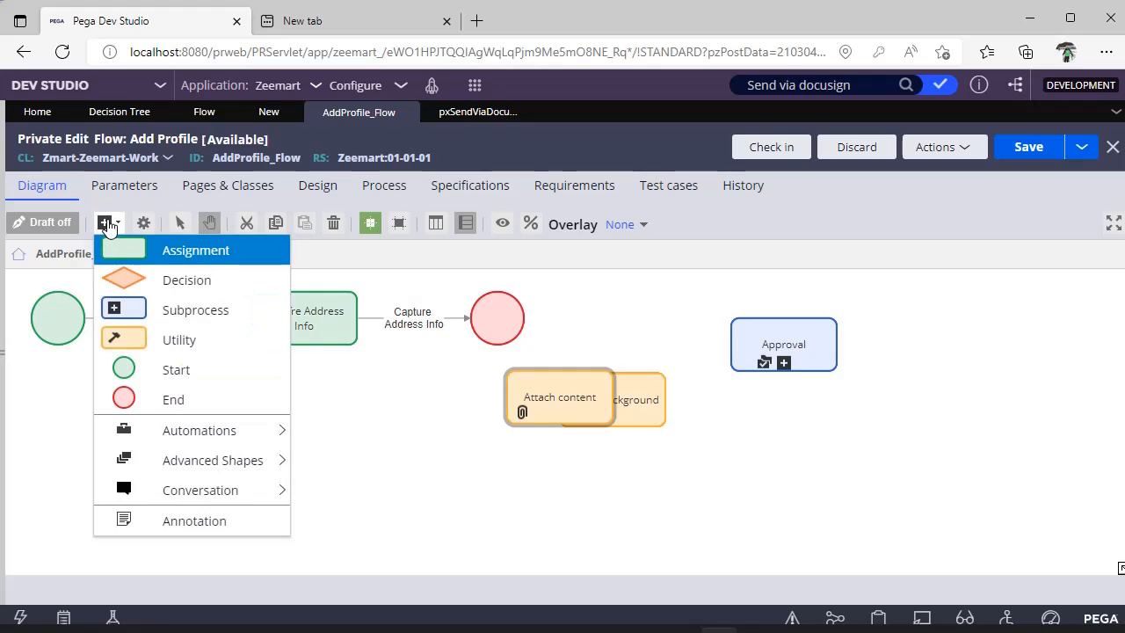
{"action": "mouse_move", "coordinate": [202, 437]}
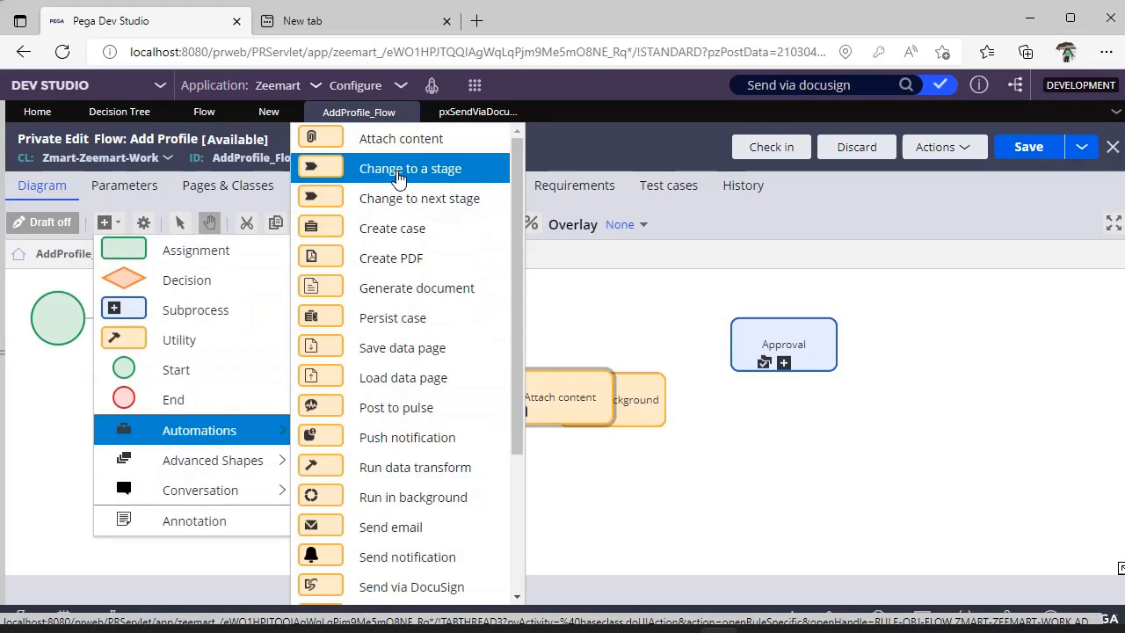
{"action": "left_click", "coordinate": [399, 170]}
{"action": "left_click", "coordinate": [539, 399]}
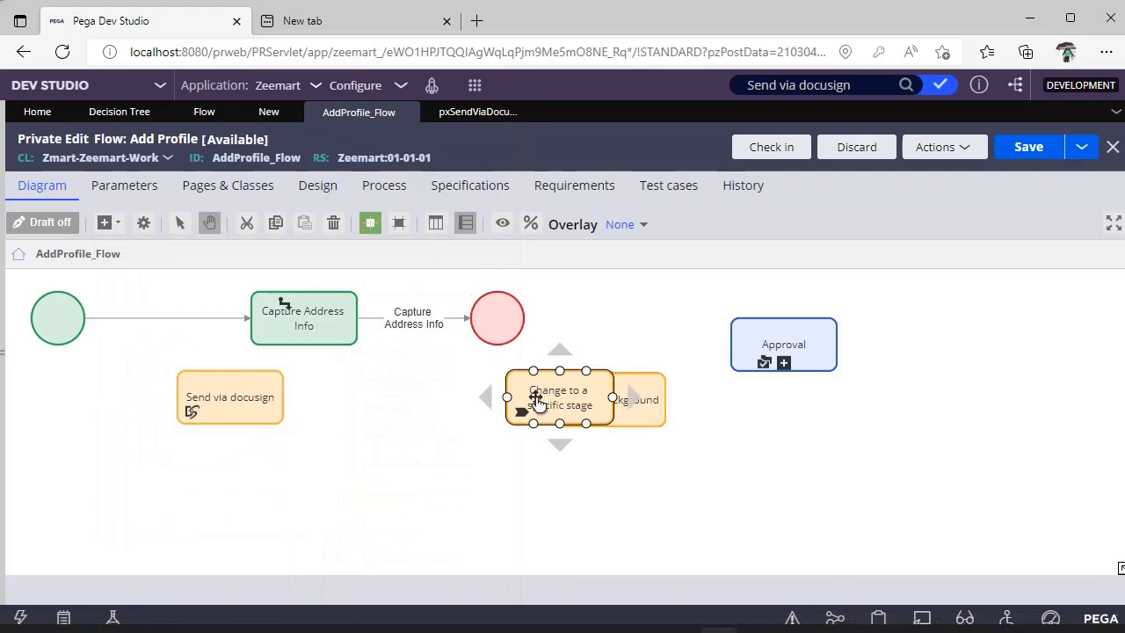
{"action": "double_click", "coordinate": [539, 400]}
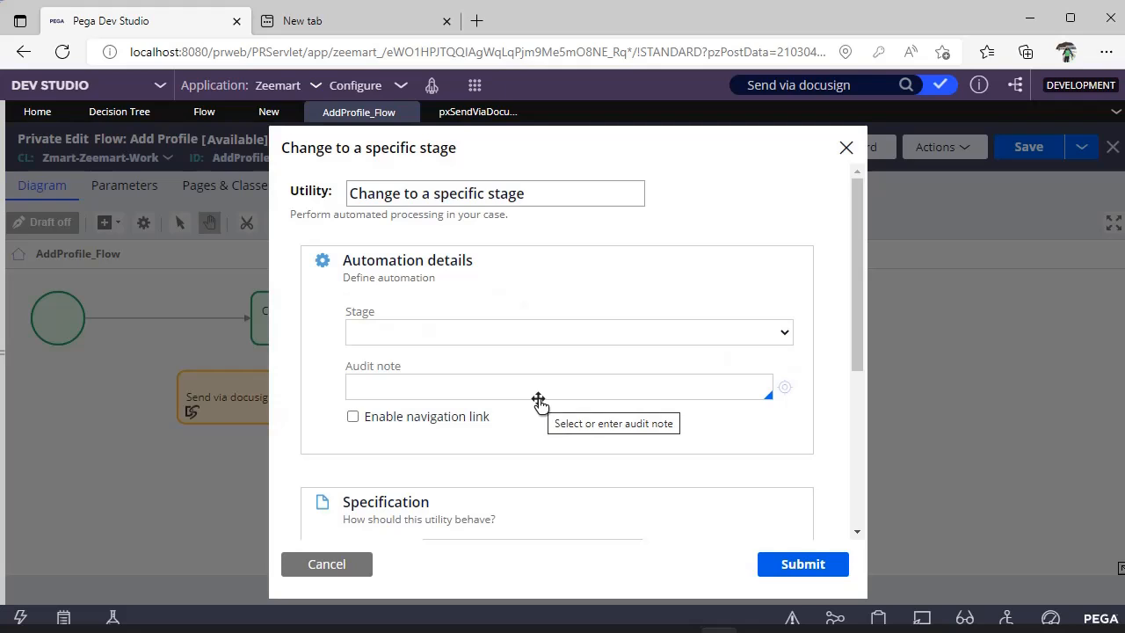
{"action": "left_click", "coordinate": [767, 343]}
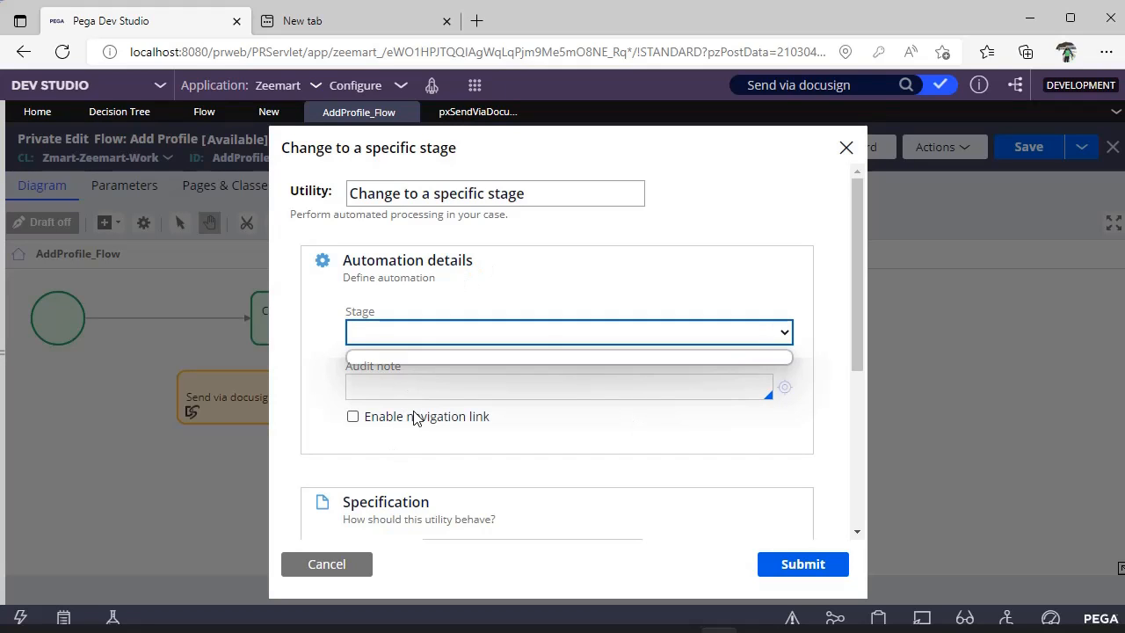
{"action": "left_click", "coordinate": [343, 565]}
Step: Add a Create case automation shape to the flow diagram and open its settings
{"action": "left_click", "coordinate": [103, 222]}
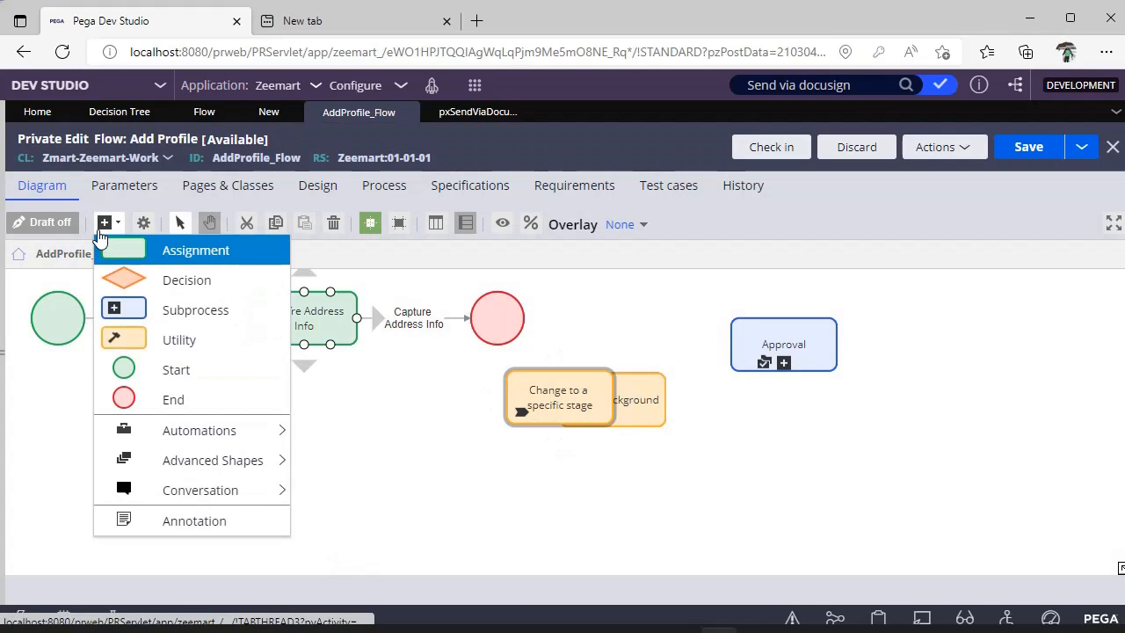
{"action": "mouse_move", "coordinate": [211, 429]}
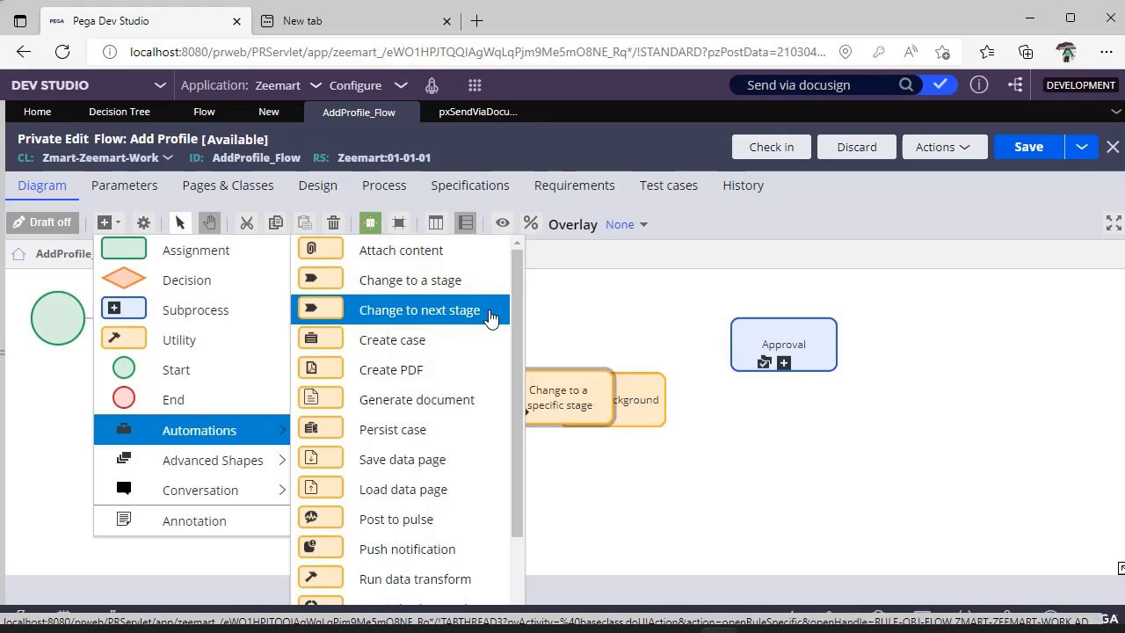
{"action": "left_click", "coordinate": [475, 340]}
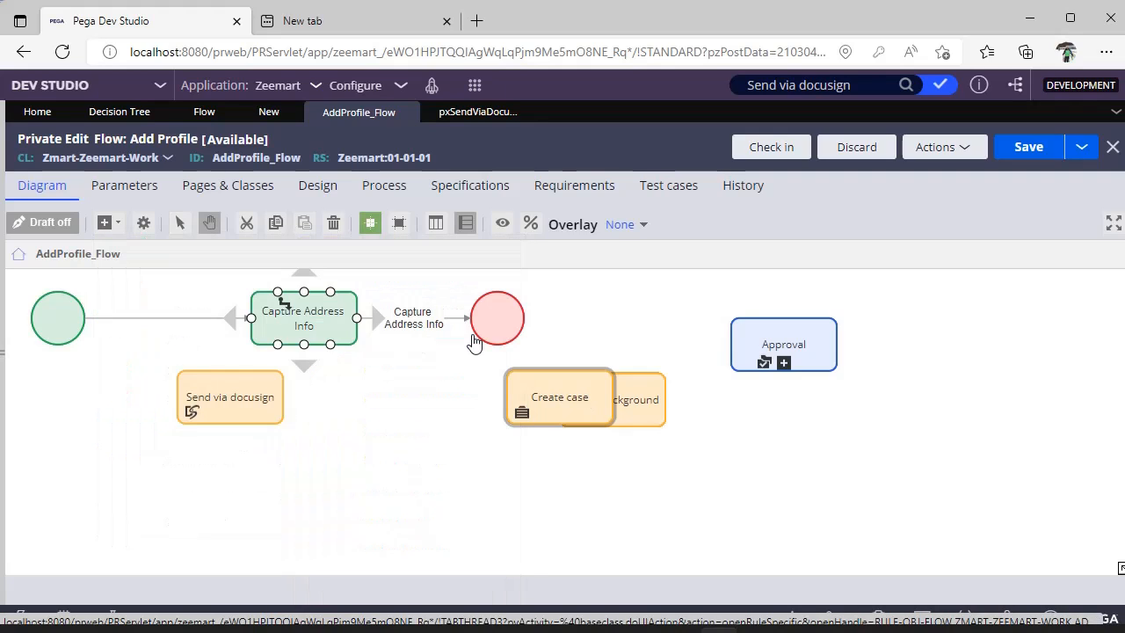
{"action": "double_click", "coordinate": [568, 397]}
Step: Review the selectable case types, data transform and specification fields of Create case, and close the settings without submitting
{"action": "left_click", "coordinate": [568, 392]}
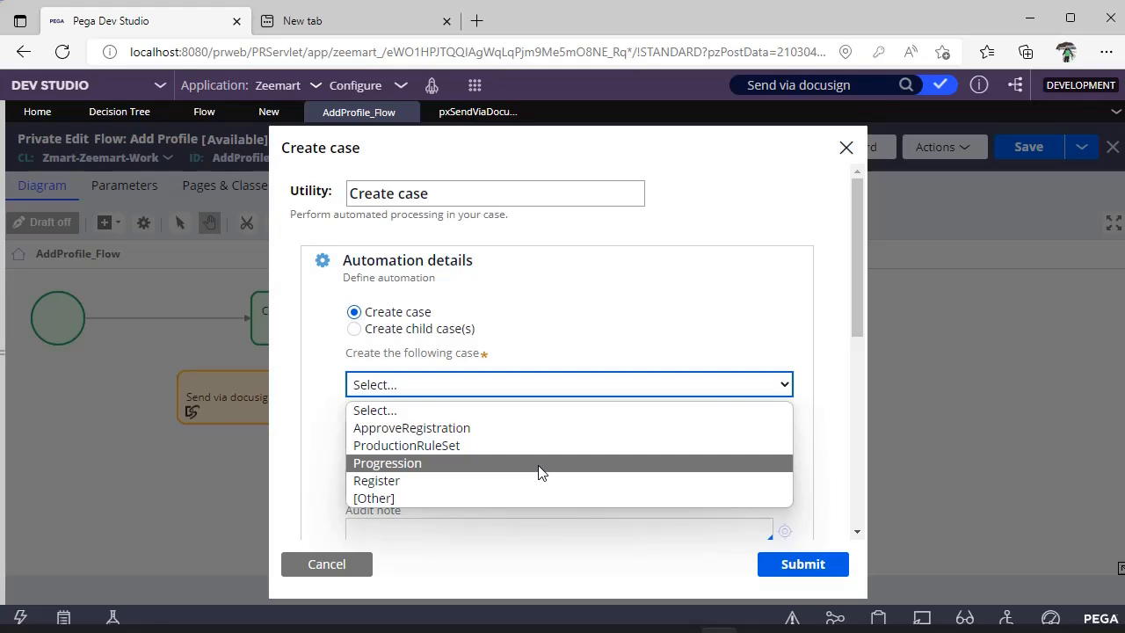
{"action": "left_click", "coordinate": [605, 296]}
{"action": "scroll", "coordinate": [621, 385], "scroll_direction": "down", "scroll_amount": 1}
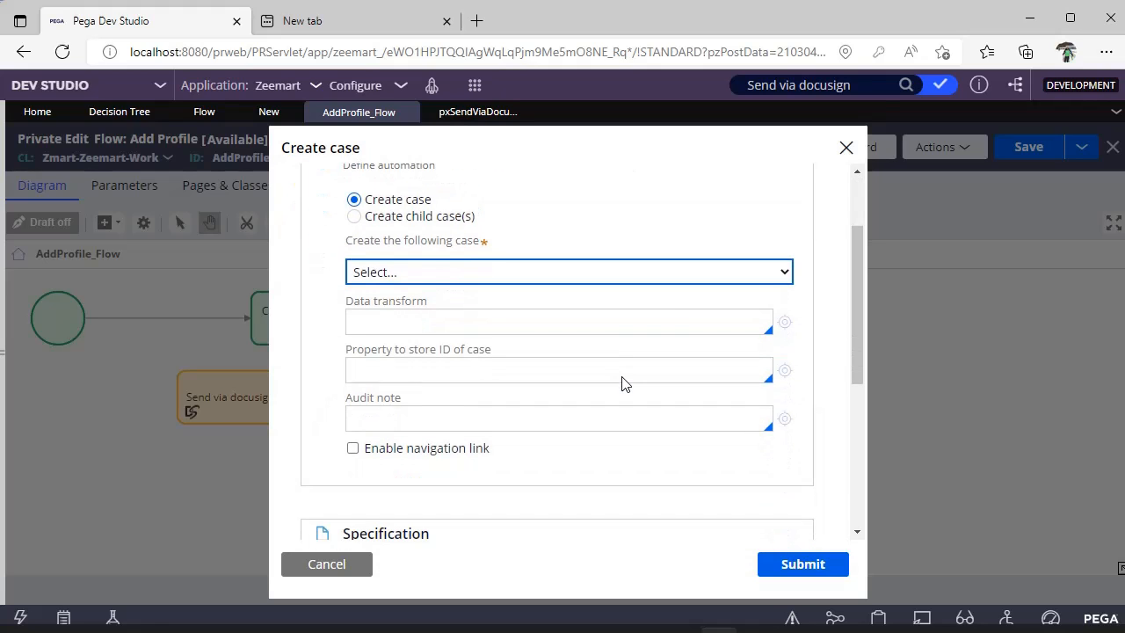
{"action": "left_click", "coordinate": [676, 312]}
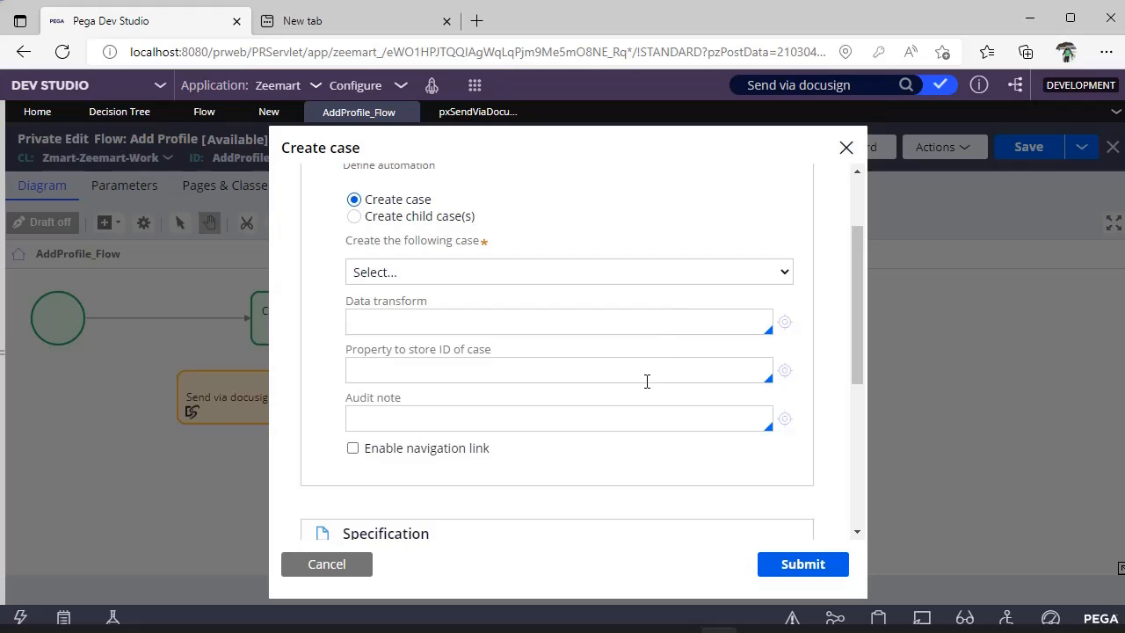
{"action": "scroll", "coordinate": [638, 409], "scroll_direction": "down", "scroll_amount": 2}
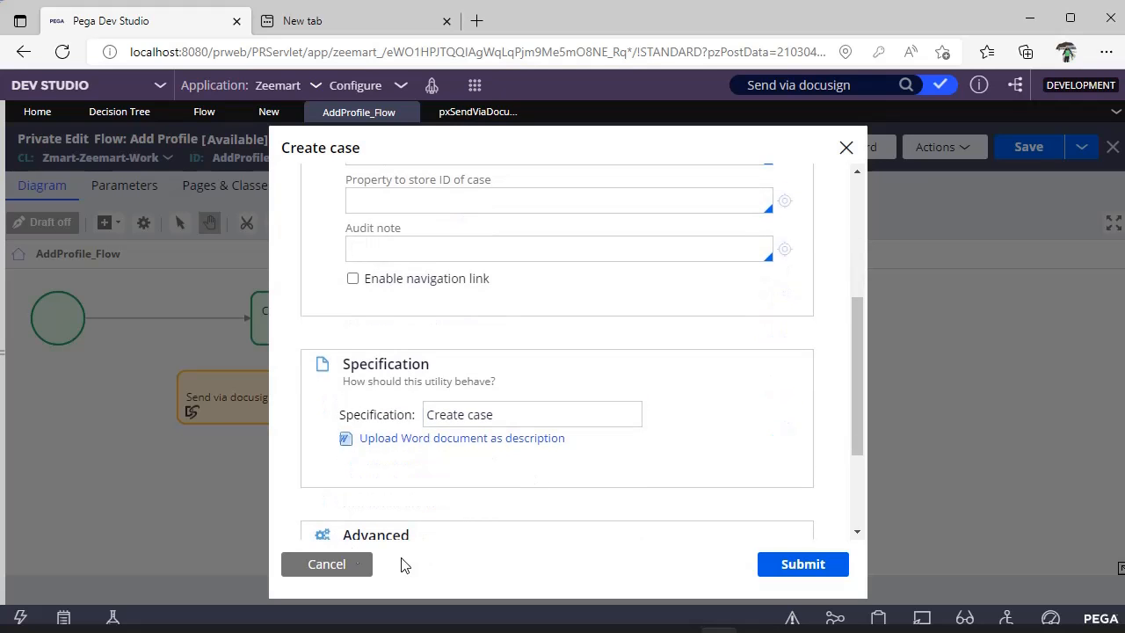
{"action": "left_click", "coordinate": [324, 567]}
Step: Add a Generate document automation shape to the flow diagram and open its settings
{"action": "left_click", "coordinate": [105, 223]}
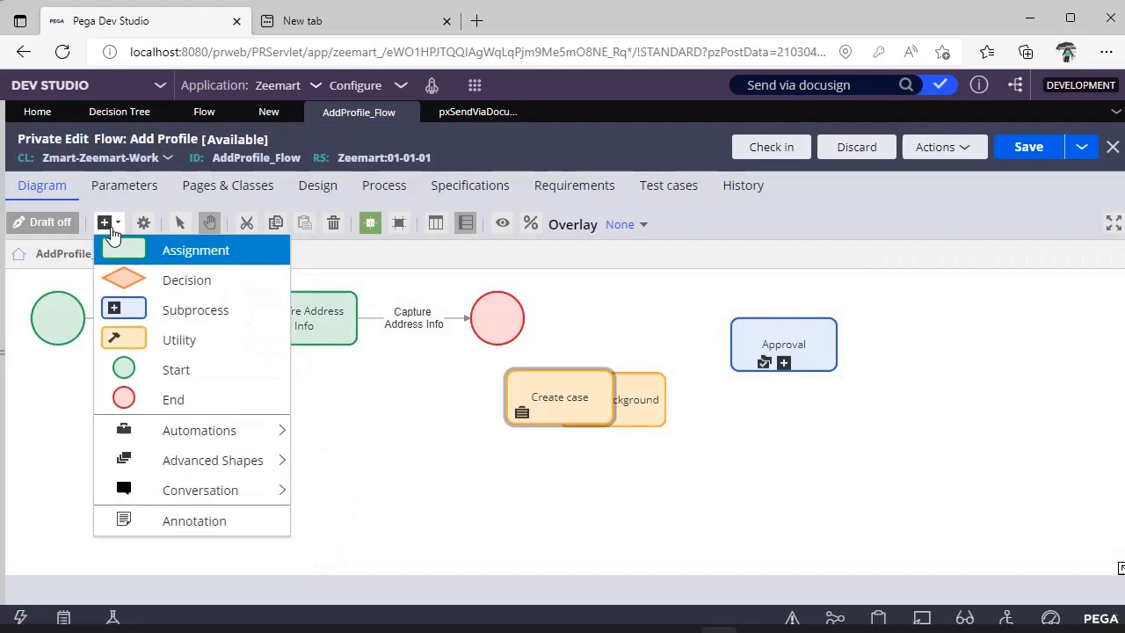
{"action": "mouse_move", "coordinate": [285, 432]}
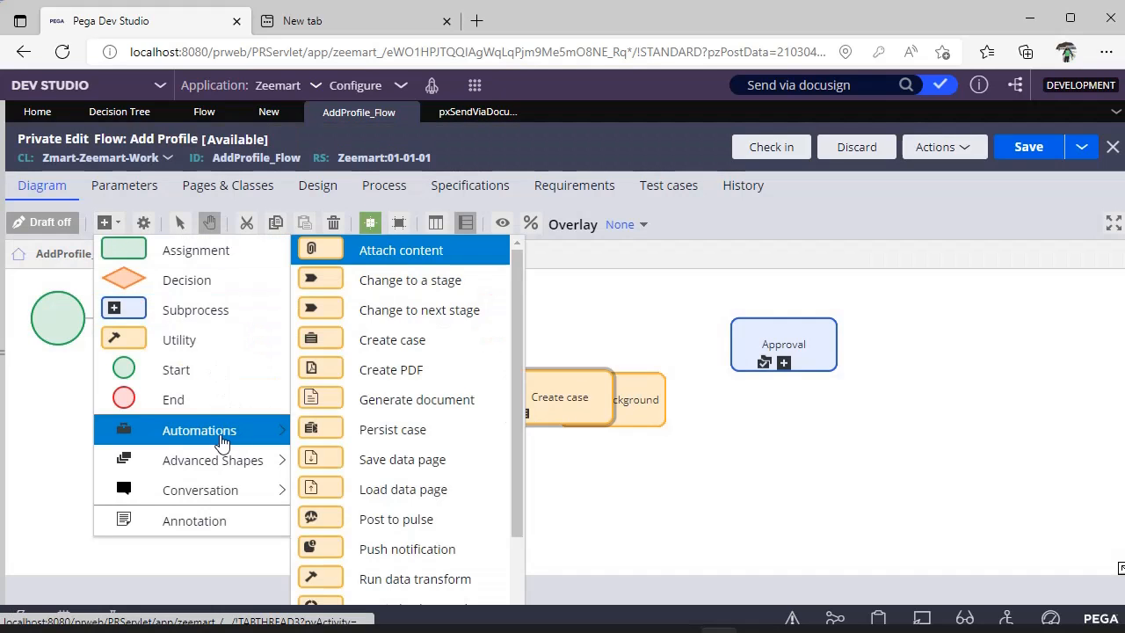
{"action": "left_click", "coordinate": [428, 400]}
{"action": "double_click", "coordinate": [532, 373]}
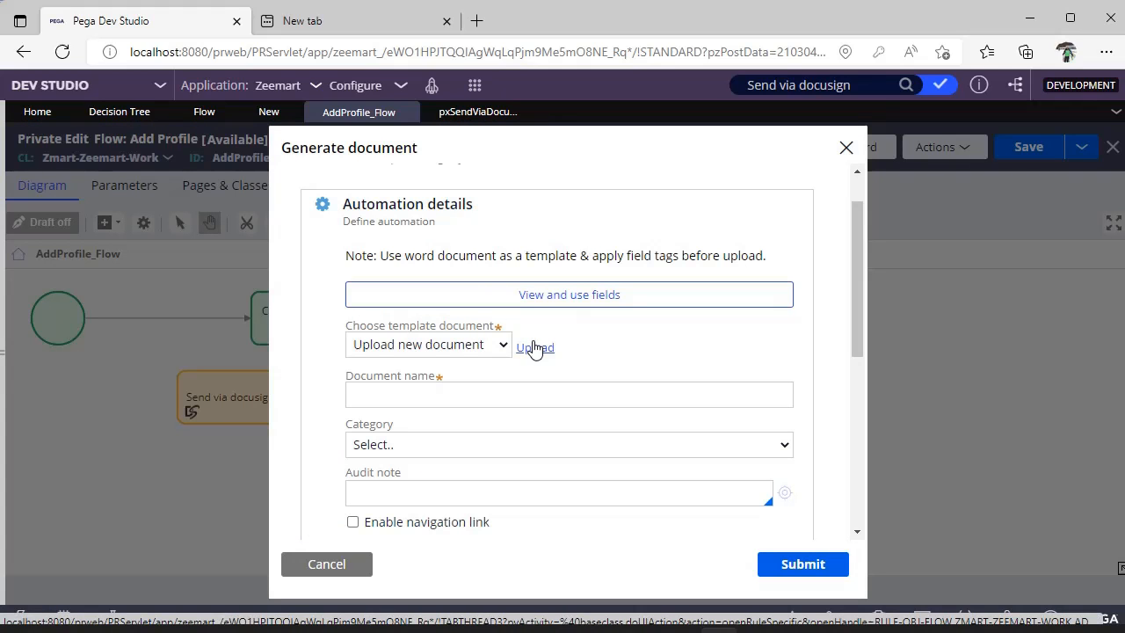
Step: Try Scanned Document as the Generate document category, review the remaining fields, and cancel the settings
{"action": "left_click", "coordinate": [574, 396]}
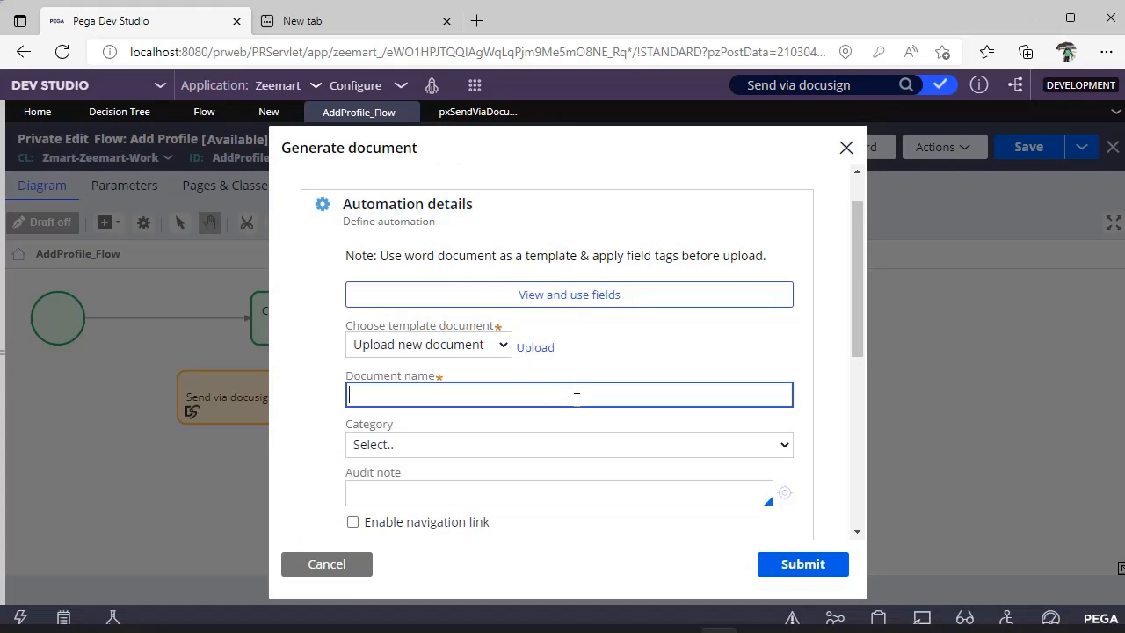
{"action": "left_click", "coordinate": [604, 452]}
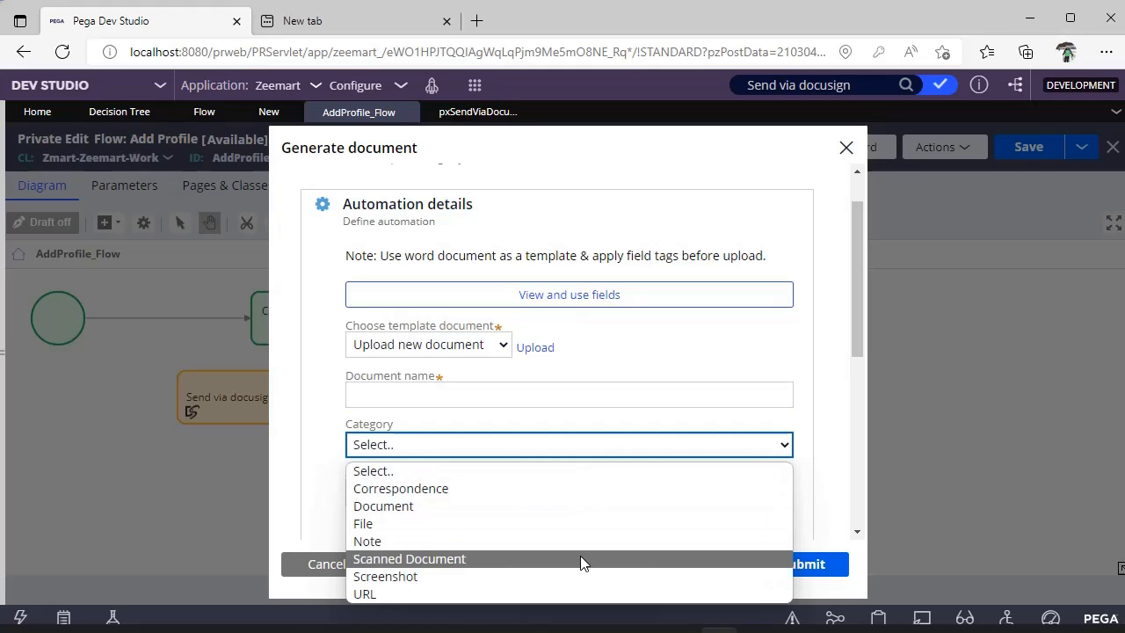
{"action": "left_click", "coordinate": [581, 559]}
{"action": "scroll", "coordinate": [493, 352], "scroll_direction": "down", "scroll_amount": 2}
{"action": "left_click", "coordinate": [498, 327]}
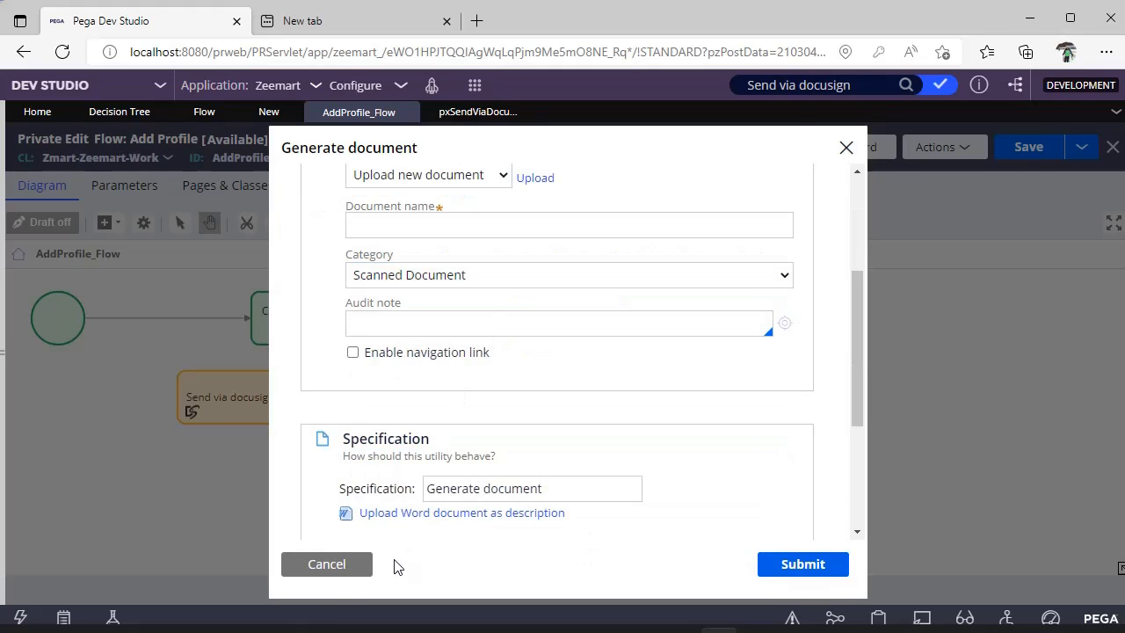
{"action": "left_click", "coordinate": [334, 564]}
Step: Add a Post to pulse automation shape to the flow diagram and open its settings
{"action": "left_click", "coordinate": [104, 222]}
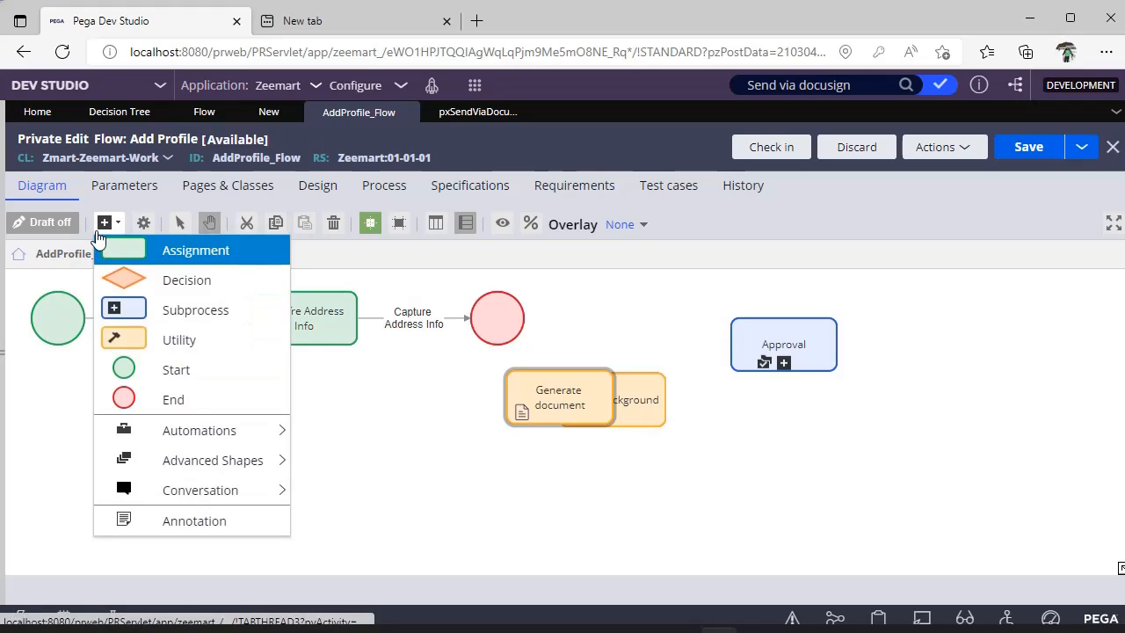
{"action": "mouse_move", "coordinate": [200, 430]}
{"action": "scroll", "coordinate": [400, 424], "scroll_direction": "down", "scroll_amount": 1}
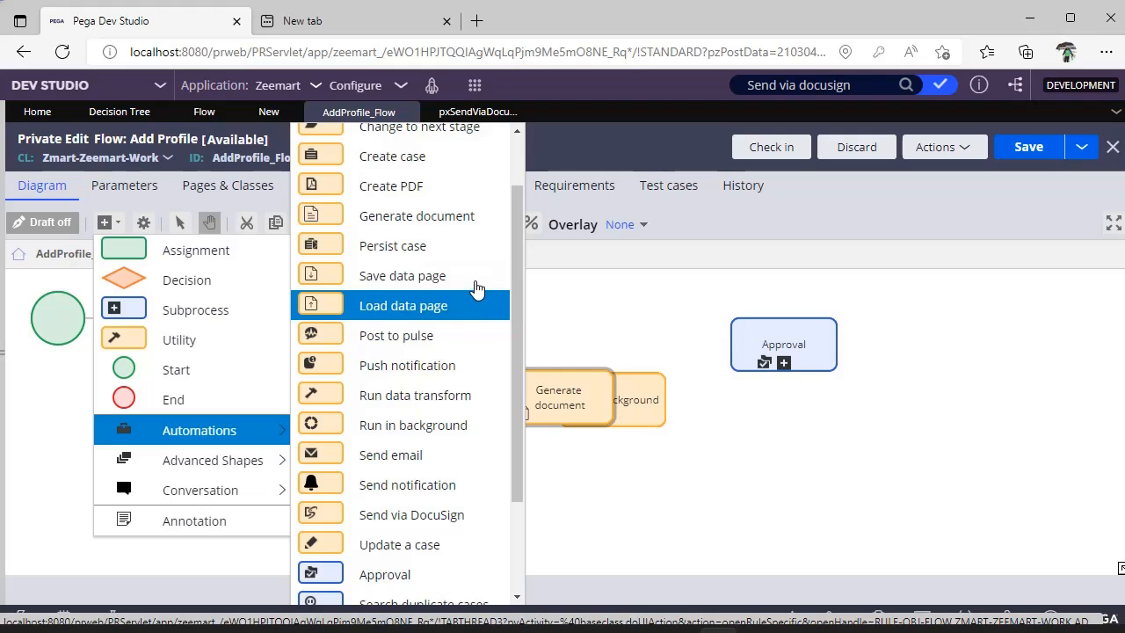
{"action": "scroll", "coordinate": [475, 303], "scroll_direction": "down", "scroll_amount": 3}
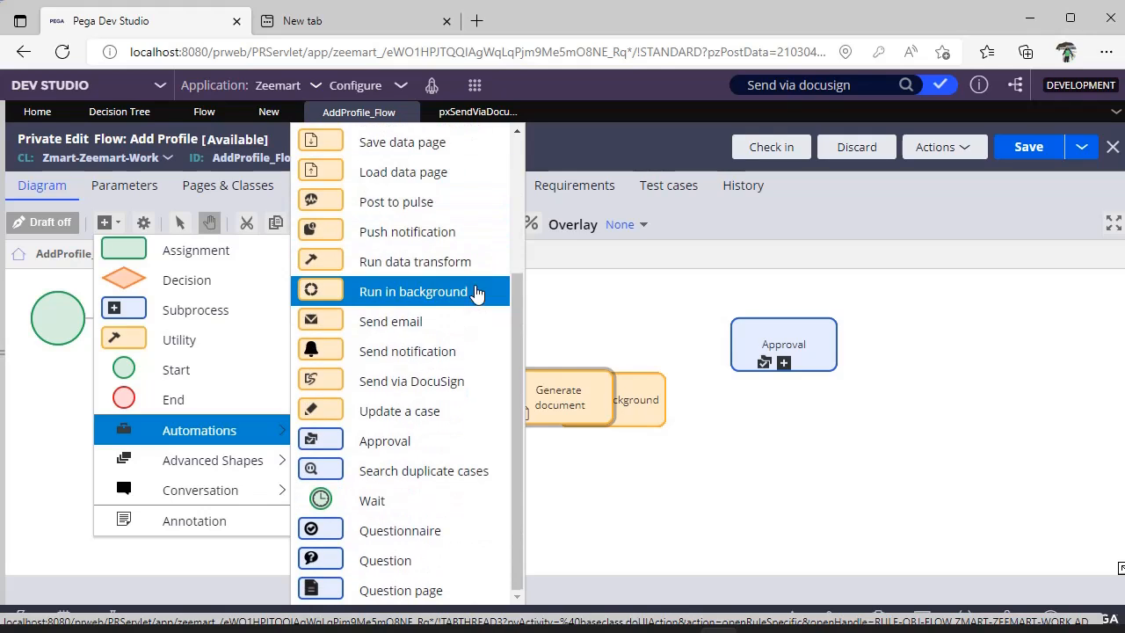
{"action": "left_click", "coordinate": [463, 200]}
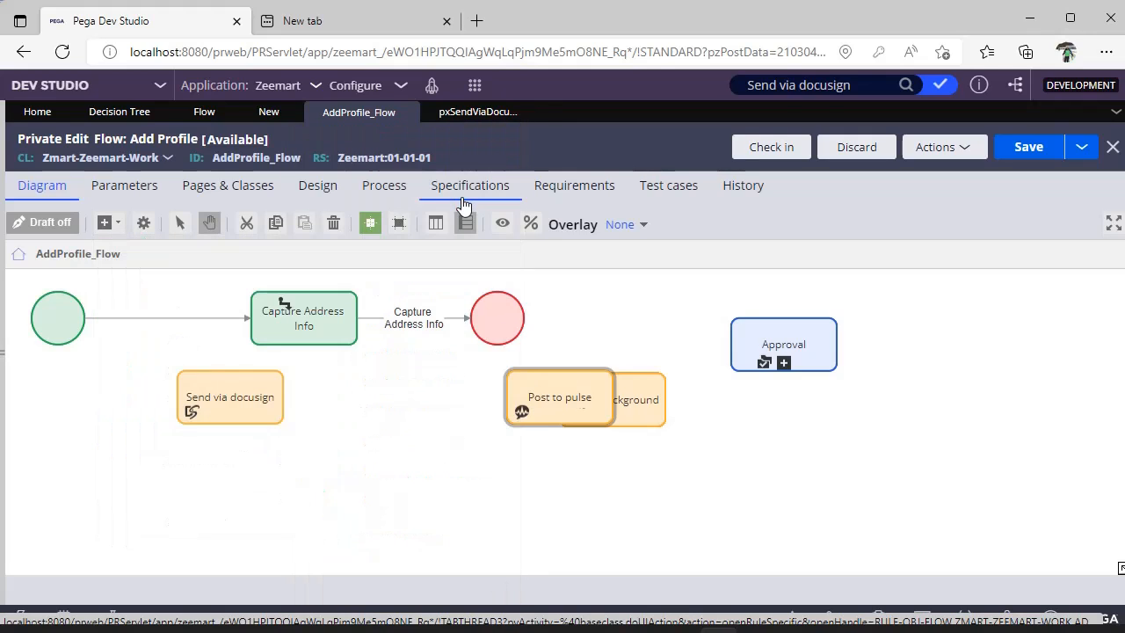
{"action": "double_click", "coordinate": [563, 395]}
Step: Try Other as the Post to pulse user posting, clear the prefilled operator, review the message fields, and cancel the settings
{"action": "left_click", "coordinate": [527, 338]}
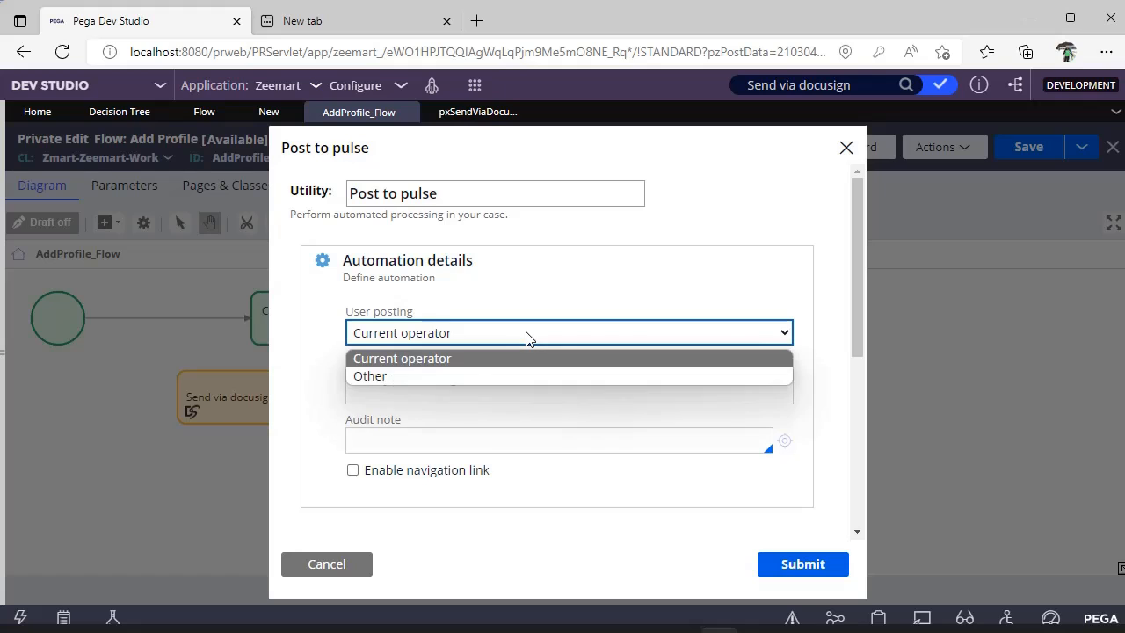
{"action": "left_click", "coordinate": [465, 365]}
{"action": "left_click", "coordinate": [478, 332]}
{"action": "left_click", "coordinate": [401, 376]}
{"action": "left_click", "coordinate": [498, 376]}
{"action": "double_click", "coordinate": [499, 377]}
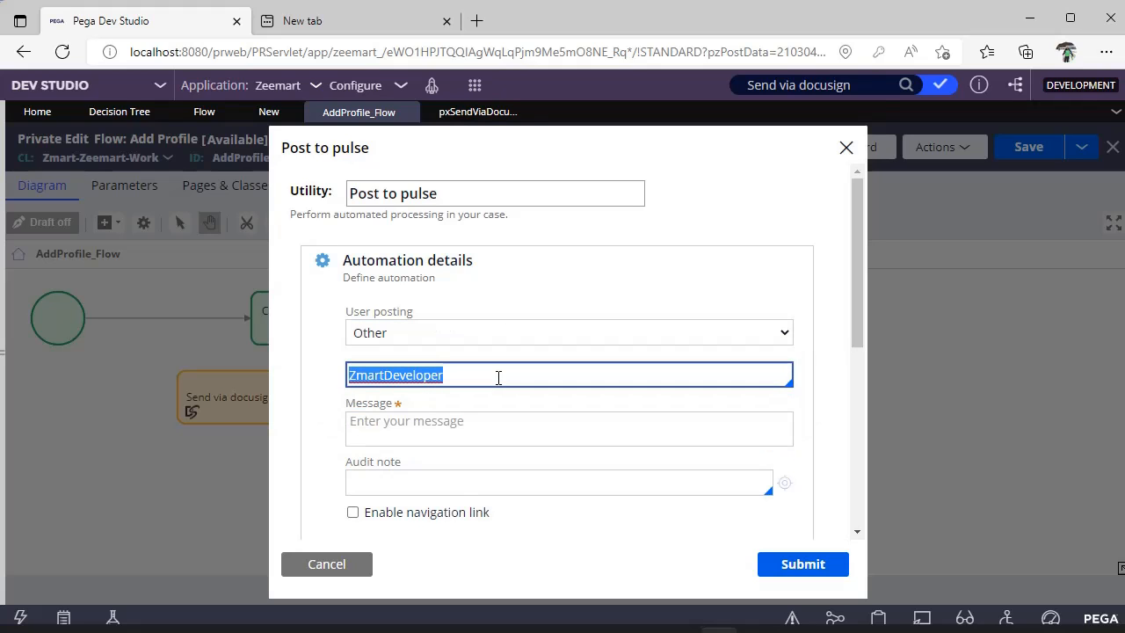
{"action": "key", "text": "BackSpace"}
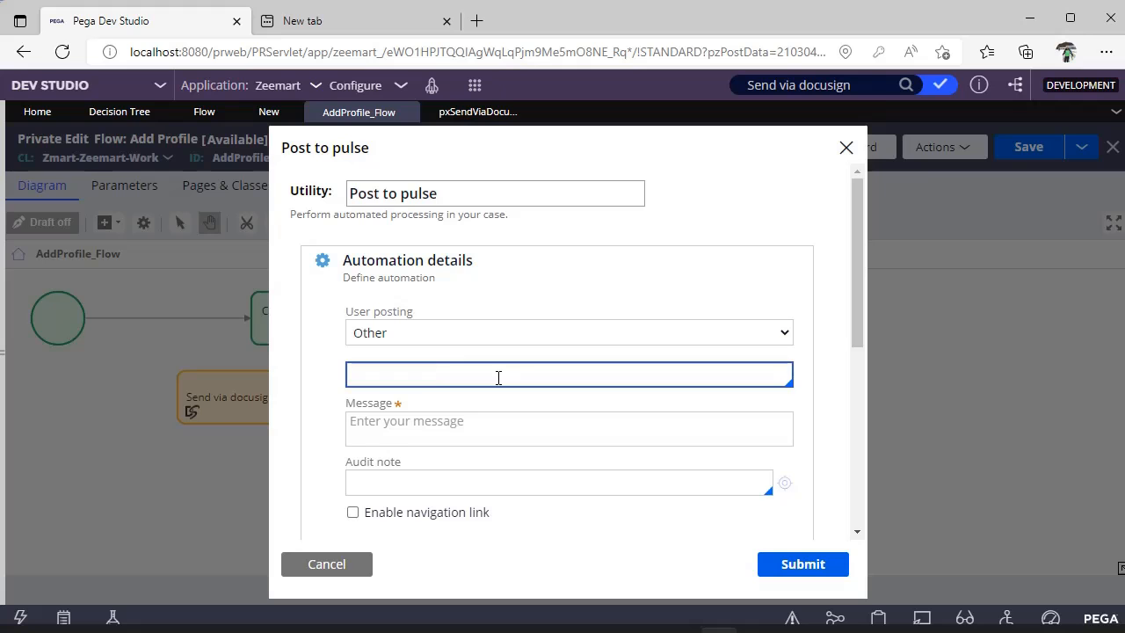
{"action": "key", "text": "Down"}
{"action": "left_click", "coordinate": [593, 320]}
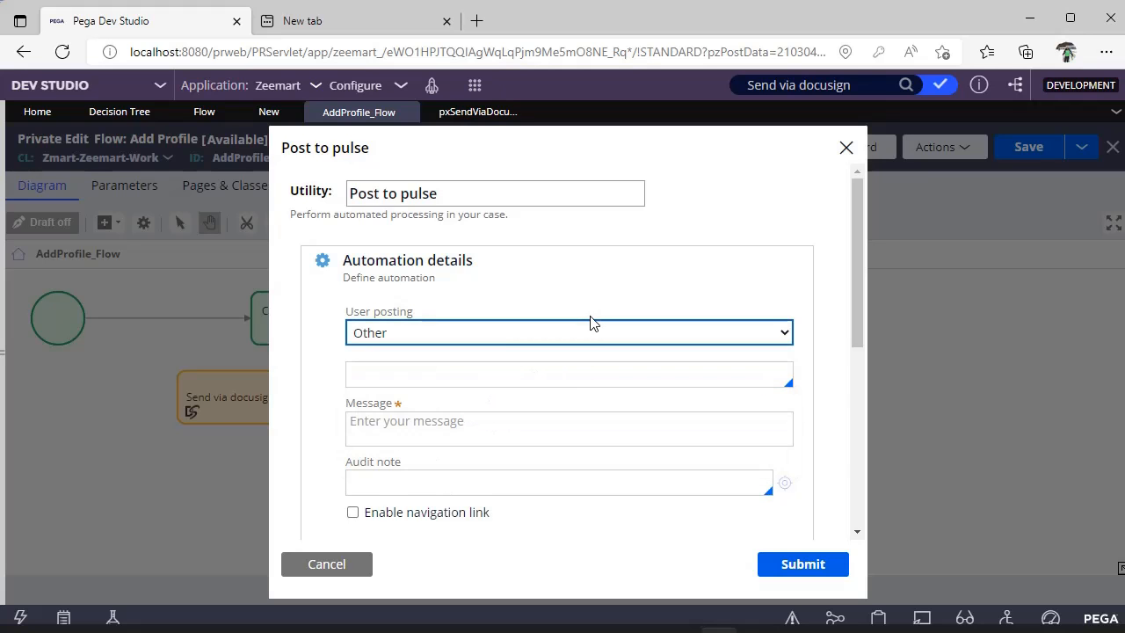
{"action": "scroll", "coordinate": [519, 369], "scroll_direction": "down", "scroll_amount": 2}
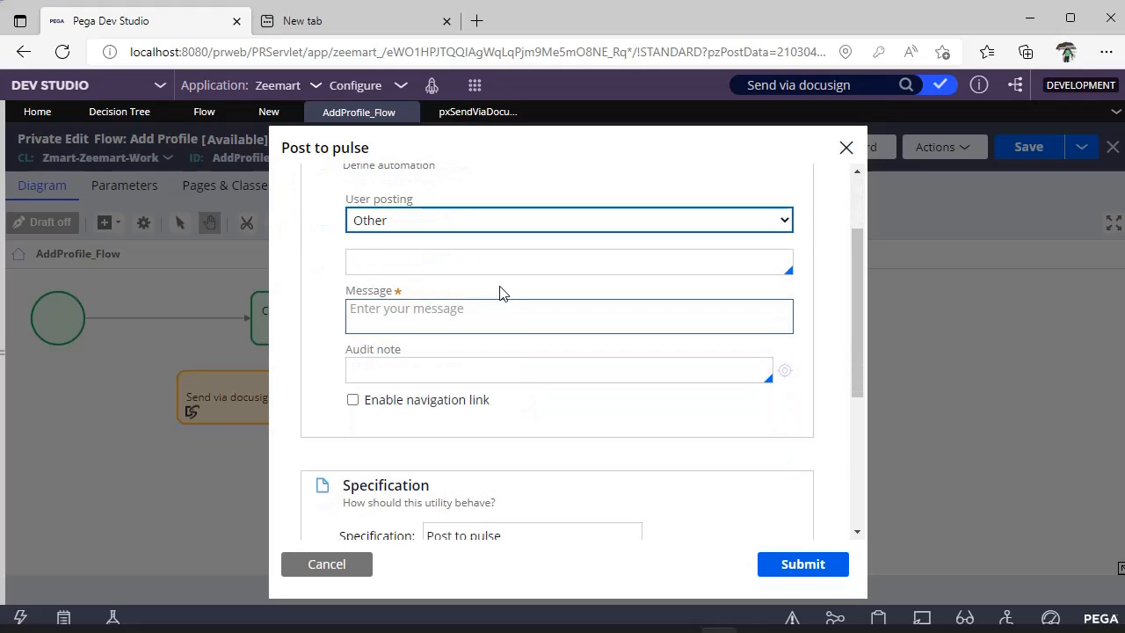
{"action": "left_click", "coordinate": [339, 571]}
Step: Add a Run in background automation shape to the flow diagram, review its queue and activity fields, and cancel the settings
{"action": "left_click", "coordinate": [104, 222]}
{"action": "mouse_move", "coordinate": [202, 430]}
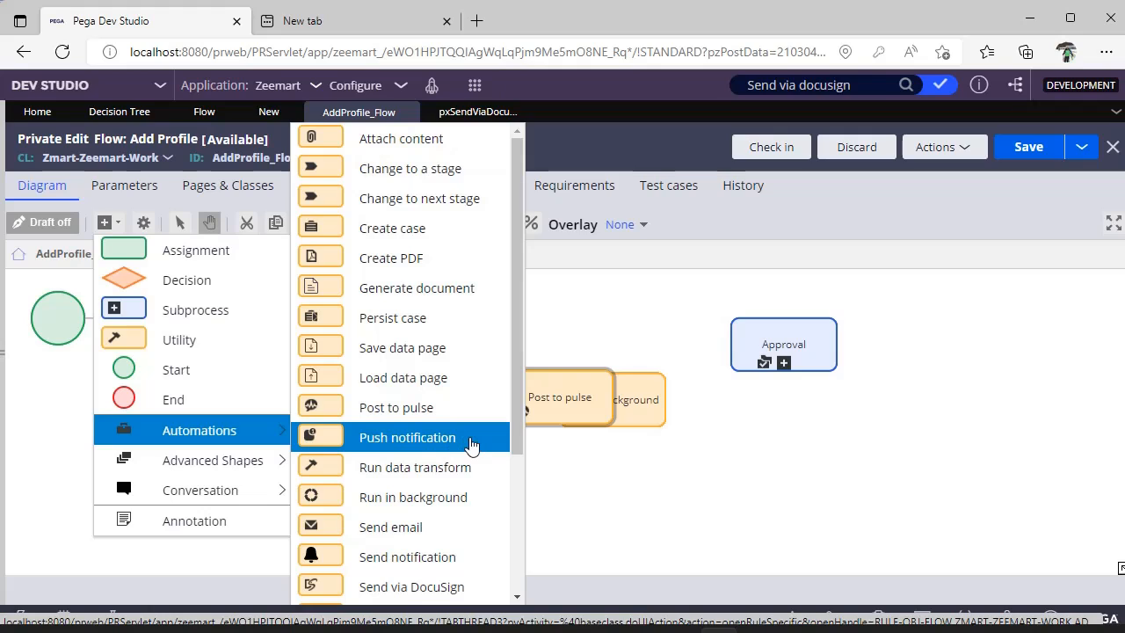
{"action": "scroll", "coordinate": [472, 444], "scroll_direction": "down", "scroll_amount": 2}
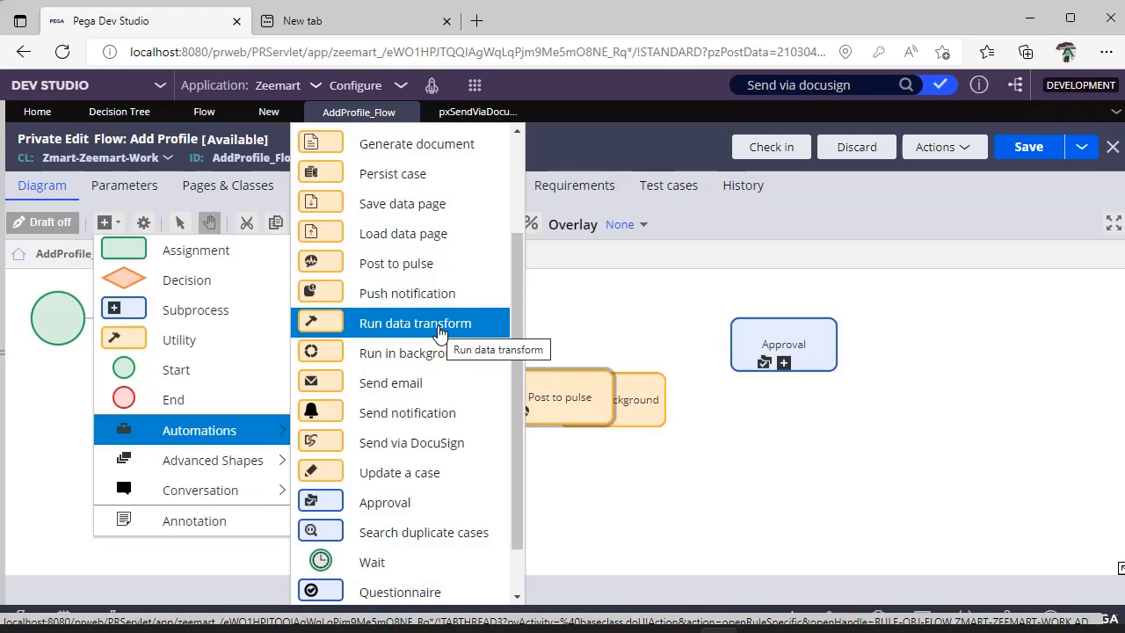
{"action": "left_click", "coordinate": [408, 352]}
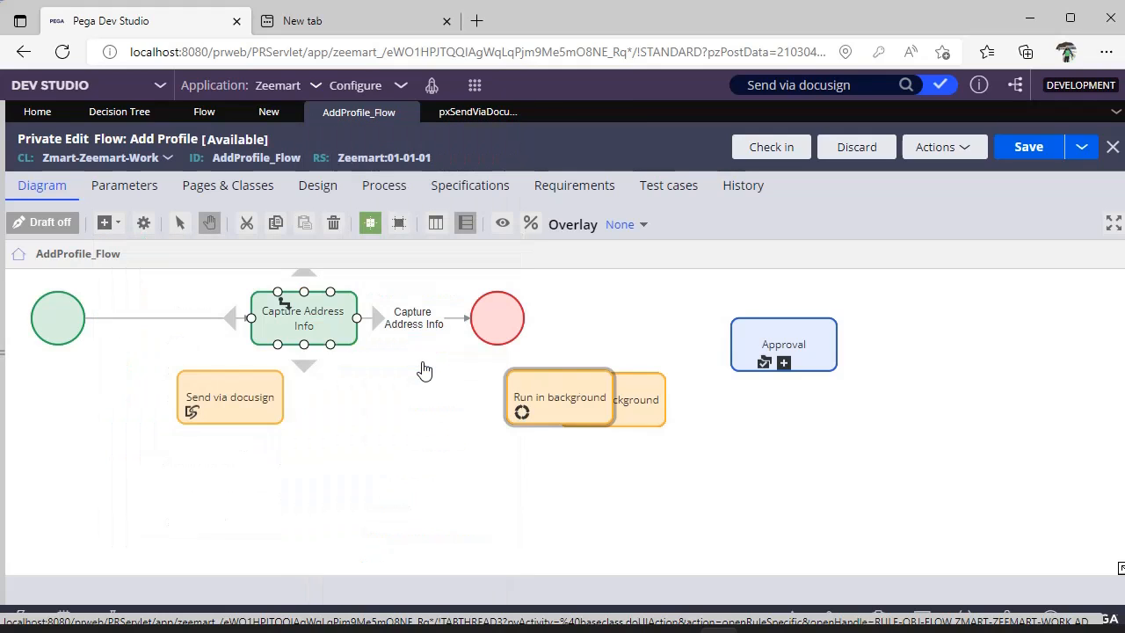
{"action": "left_click", "coordinate": [545, 402]}
{"action": "double_click", "coordinate": [566, 411]}
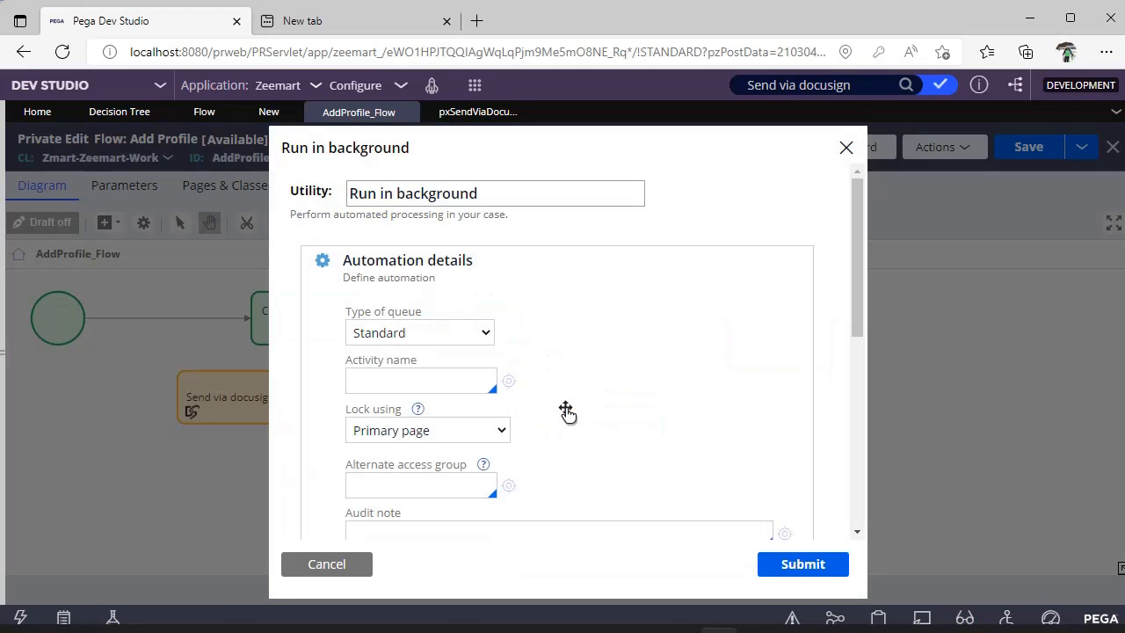
{"action": "scroll", "coordinate": [566, 410], "scroll_direction": "down", "scroll_amount": 1}
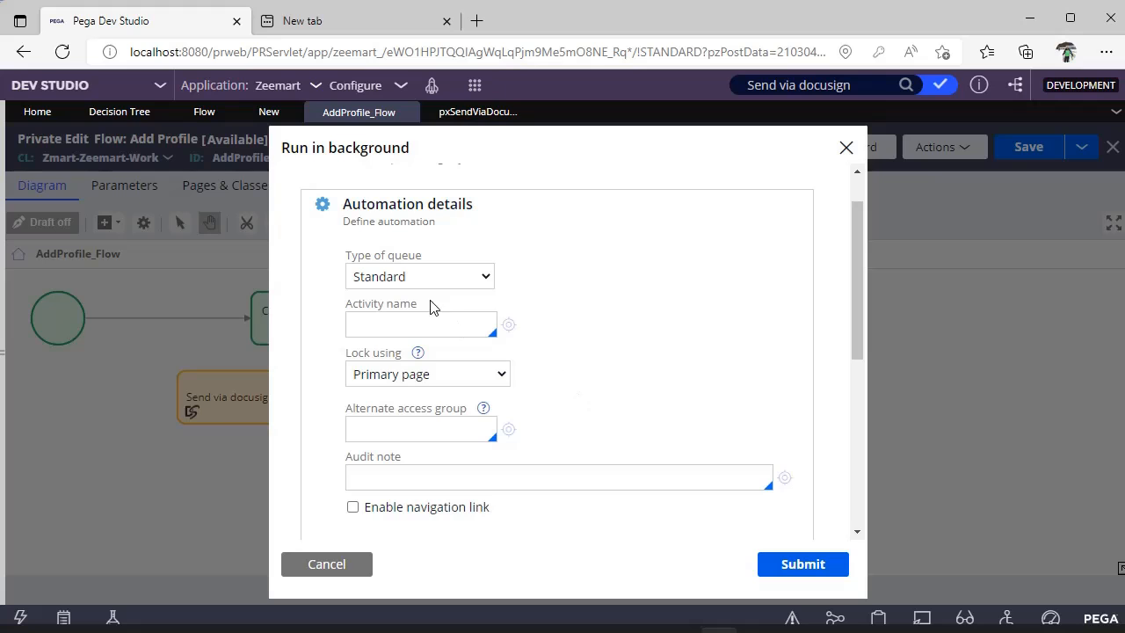
{"action": "left_click", "coordinate": [351, 564]}
Step: Add a Send email automation shape to the flow diagram and look through its settings
{"action": "left_click", "coordinate": [104, 224]}
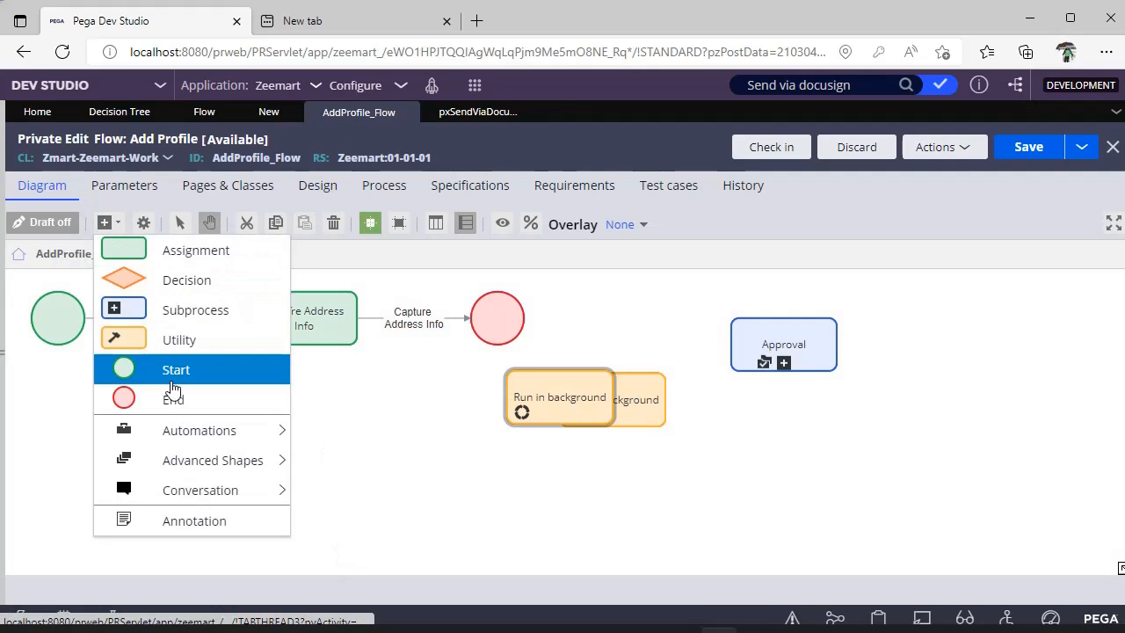
{"action": "scroll", "coordinate": [367, 442], "scroll_direction": "down", "scroll_amount": 3}
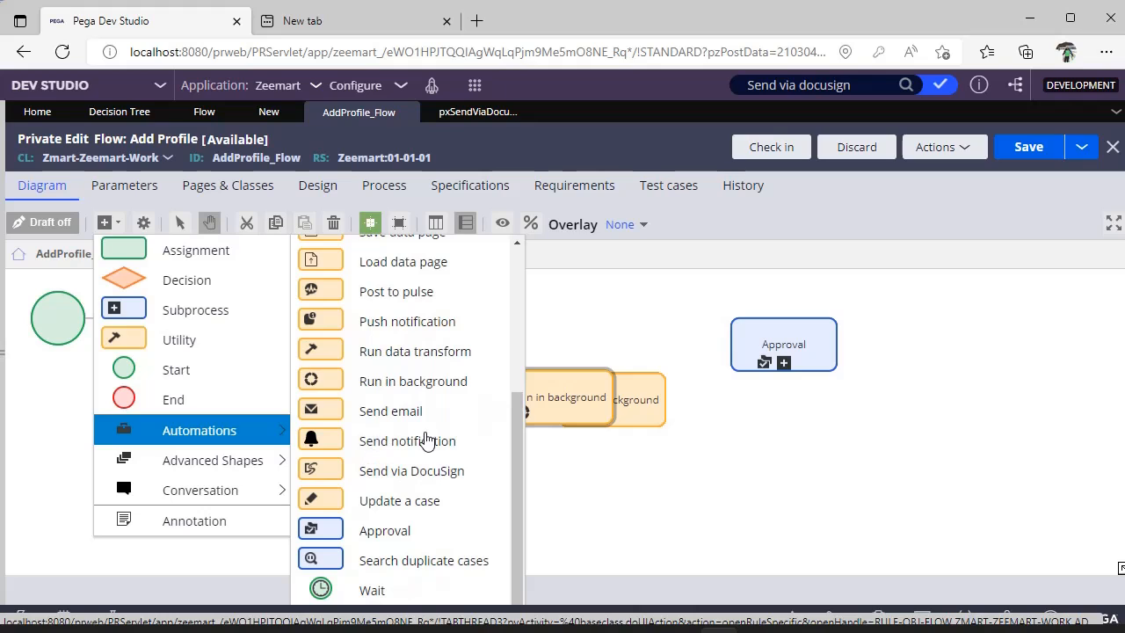
{"action": "left_click", "coordinate": [439, 423]}
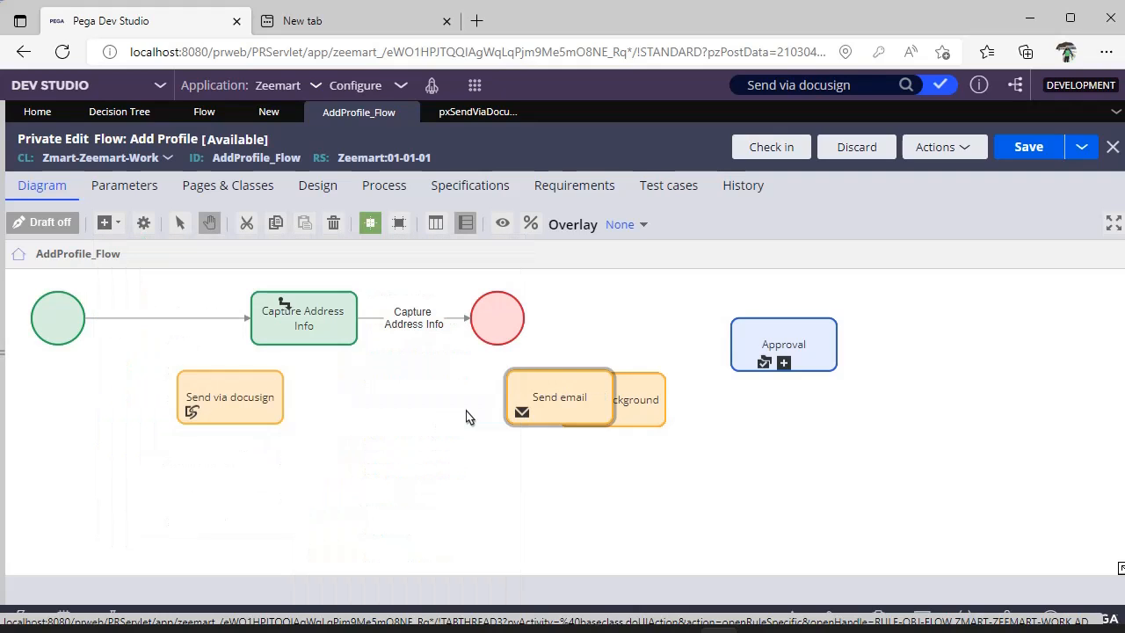
{"action": "double_click", "coordinate": [566, 407]}
{"action": "scroll", "coordinate": [576, 407], "scroll_direction": "down", "scroll_amount": 2}
{"action": "scroll", "coordinate": [575, 407], "scroll_direction": "up", "scroll_amount": 2}
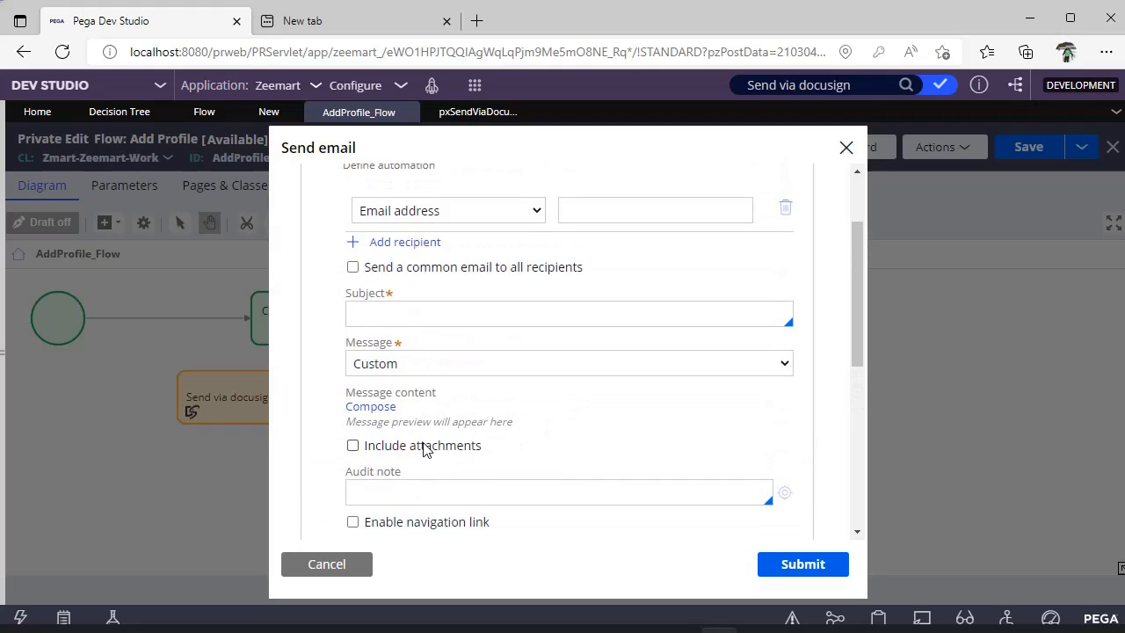
{"action": "scroll", "coordinate": [422, 447], "scroll_direction": "up", "scroll_amount": 1}
Step: Try Field as the Send email recipient type and begin a property reference with a period
{"action": "left_click", "coordinate": [661, 267]}
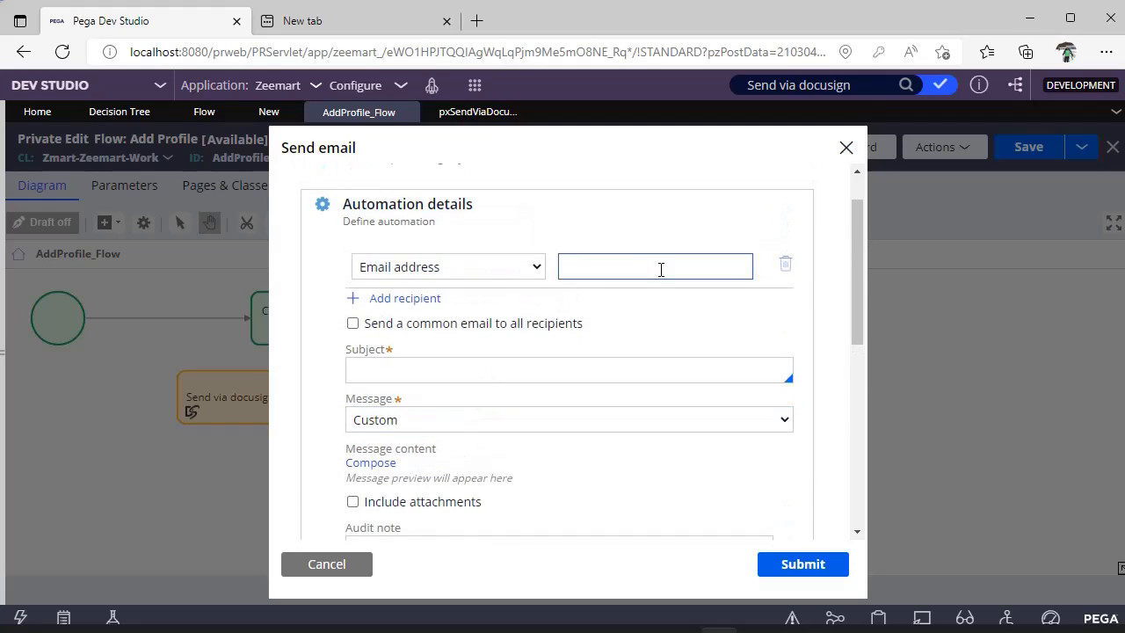
{"action": "left_click", "coordinate": [510, 269]}
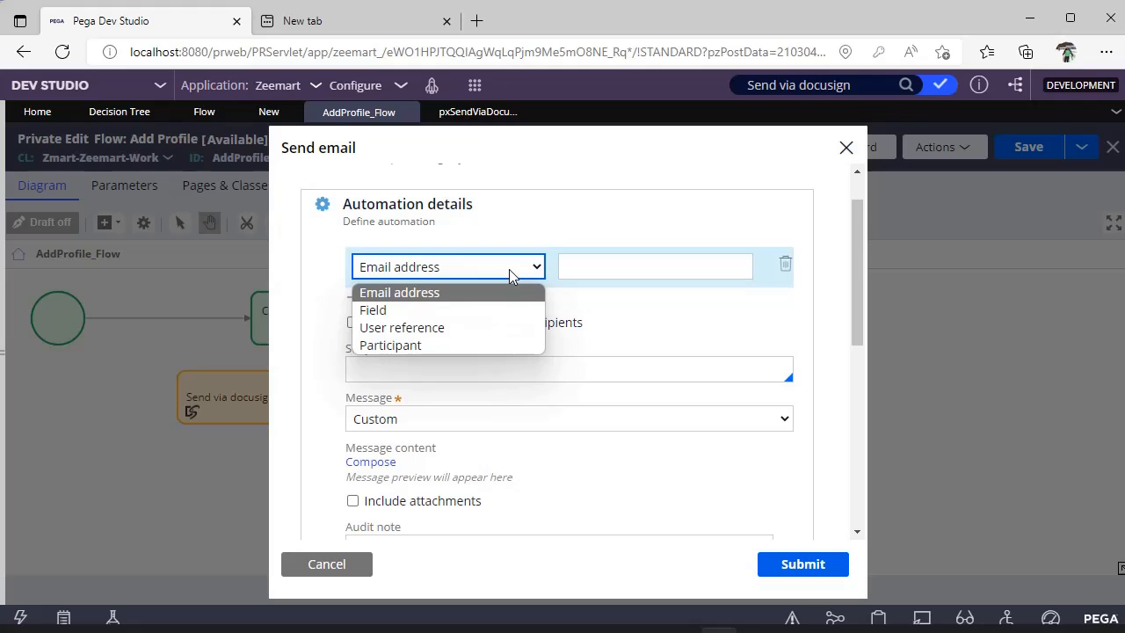
{"action": "left_click", "coordinate": [497, 308]}
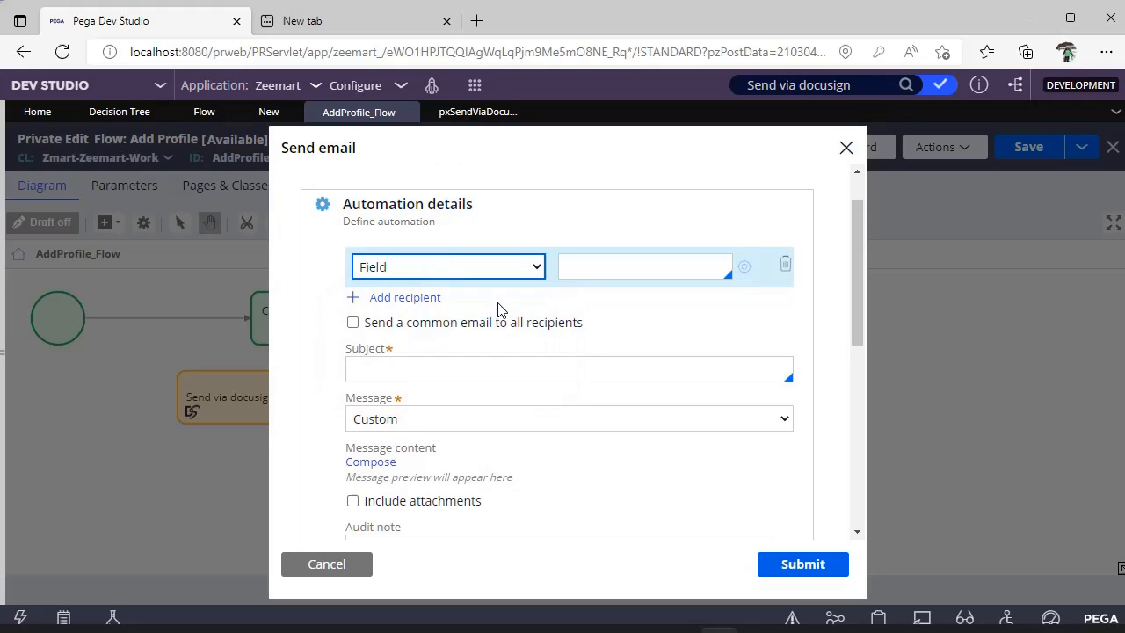
{"action": "left_click", "coordinate": [599, 278]}
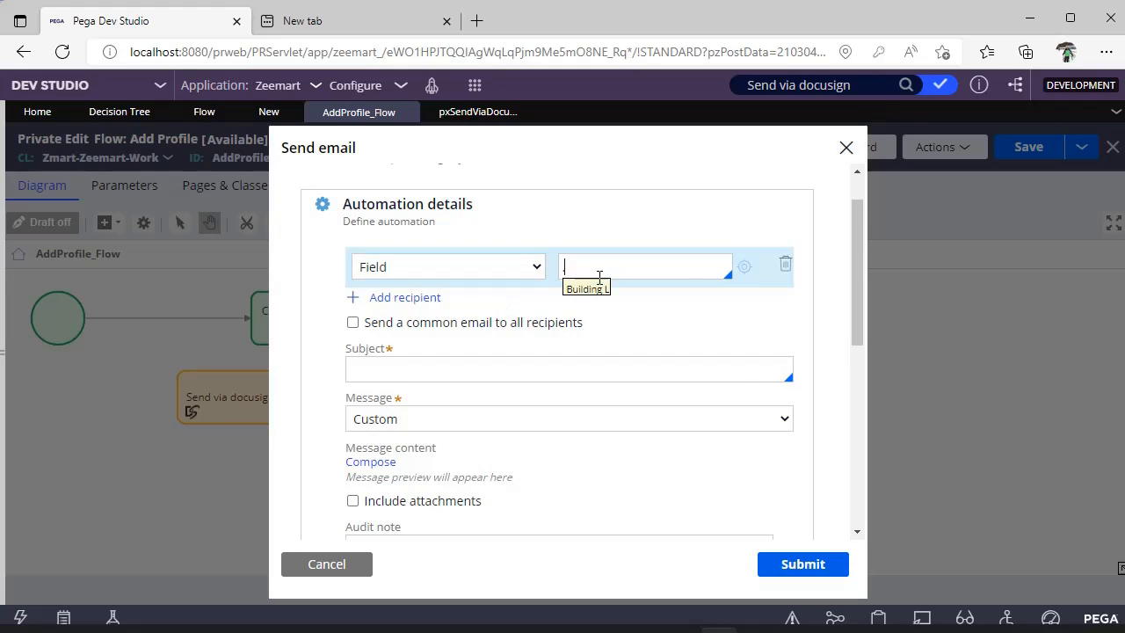
Step: Try User reference as the Send email recipient type with Resolved by User as the recipient
{"action": "left_click", "coordinate": [427, 270]}
{"action": "left_click", "coordinate": [427, 270]}
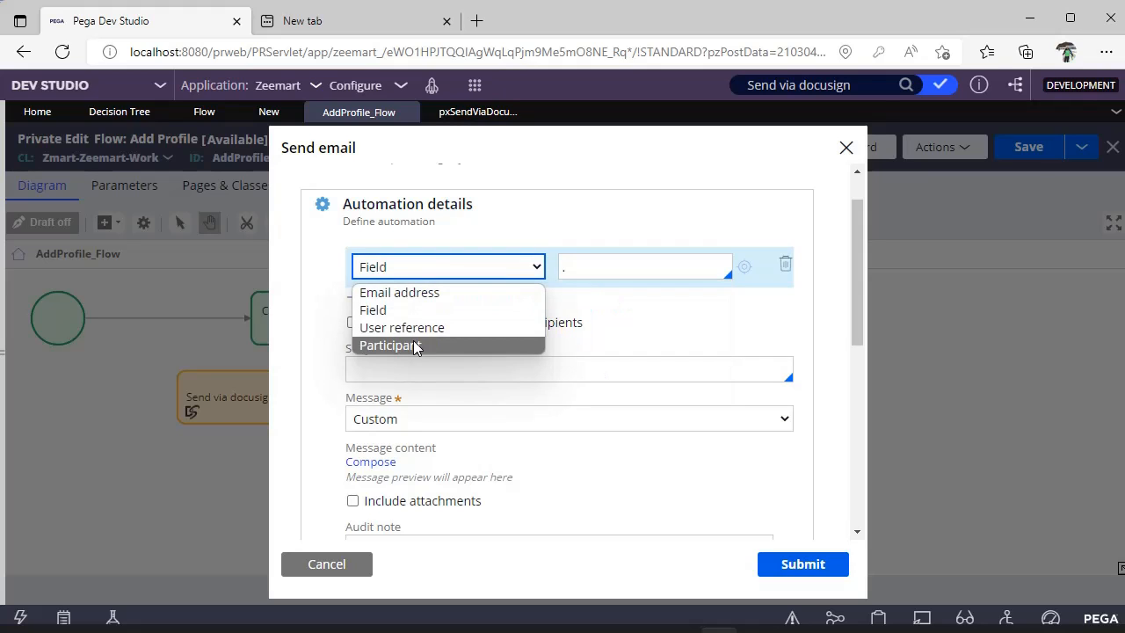
{"action": "left_click", "coordinate": [425, 326]}
{"action": "left_click", "coordinate": [690, 273]}
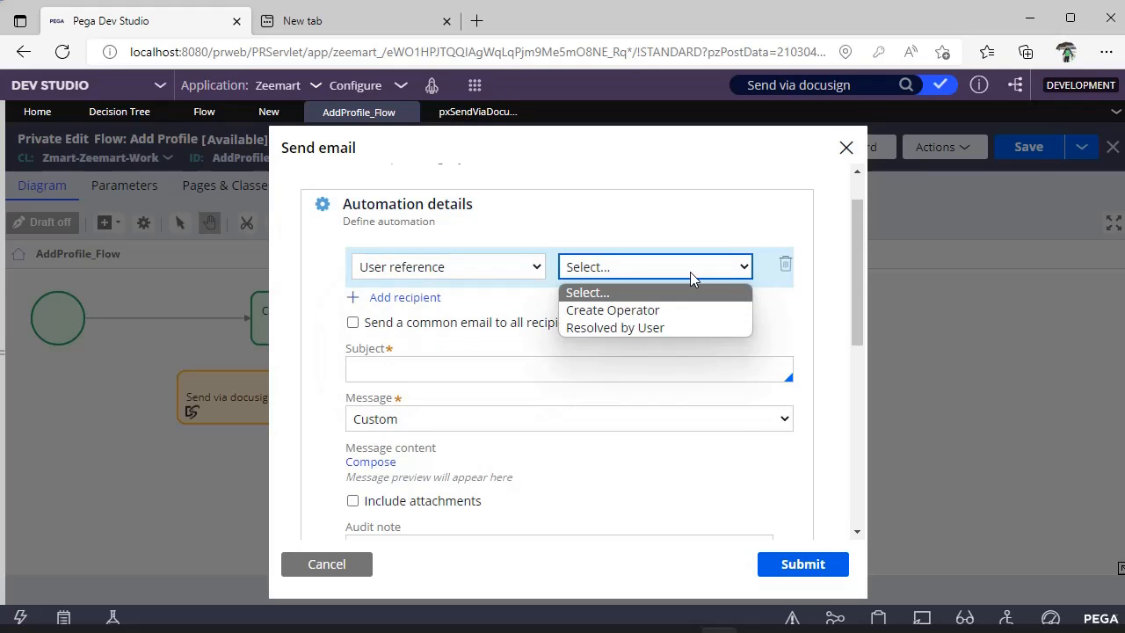
{"action": "left_click", "coordinate": [658, 329]}
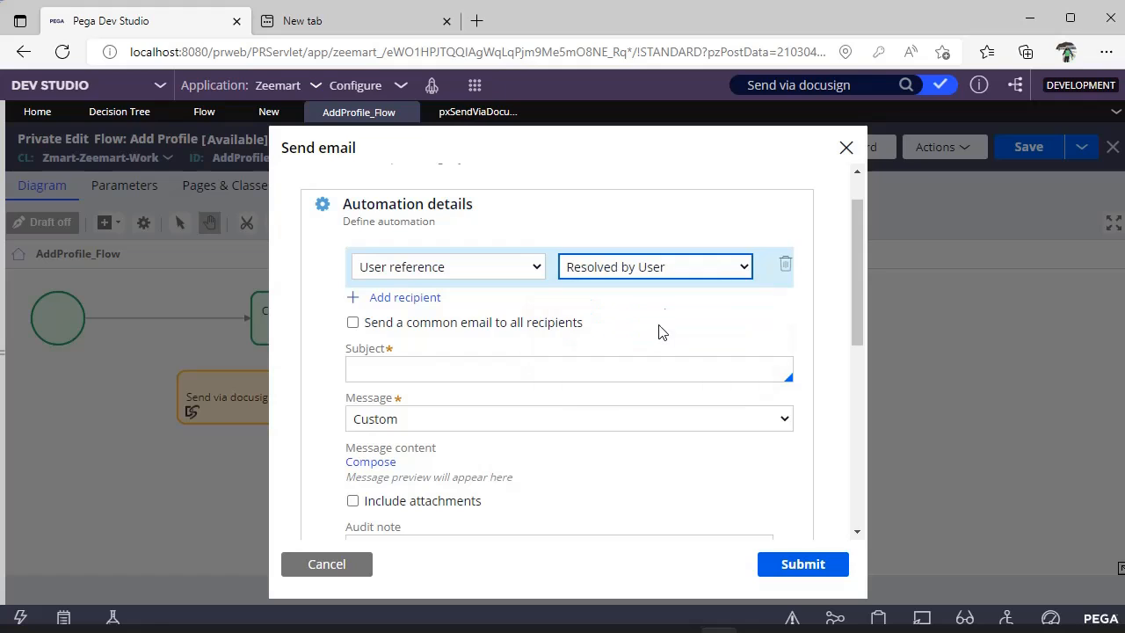
Step: Try Participant as the Send email recipient type with All participants as the recipient
{"action": "left_click", "coordinate": [415, 268]}
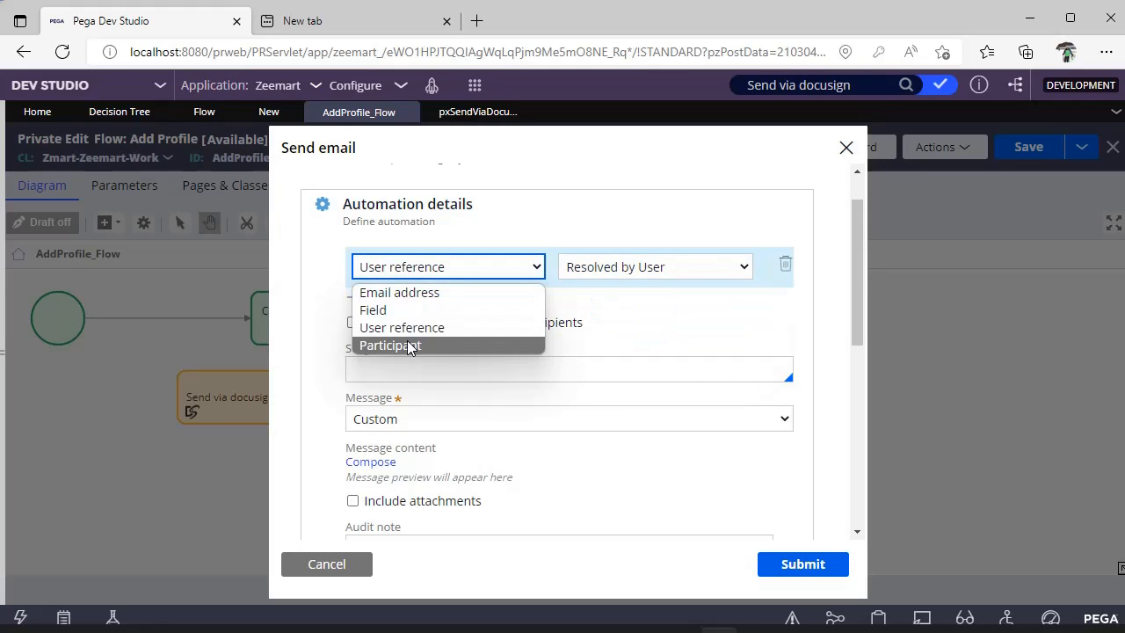
{"action": "left_click", "coordinate": [409, 346]}
{"action": "left_click", "coordinate": [590, 272]}
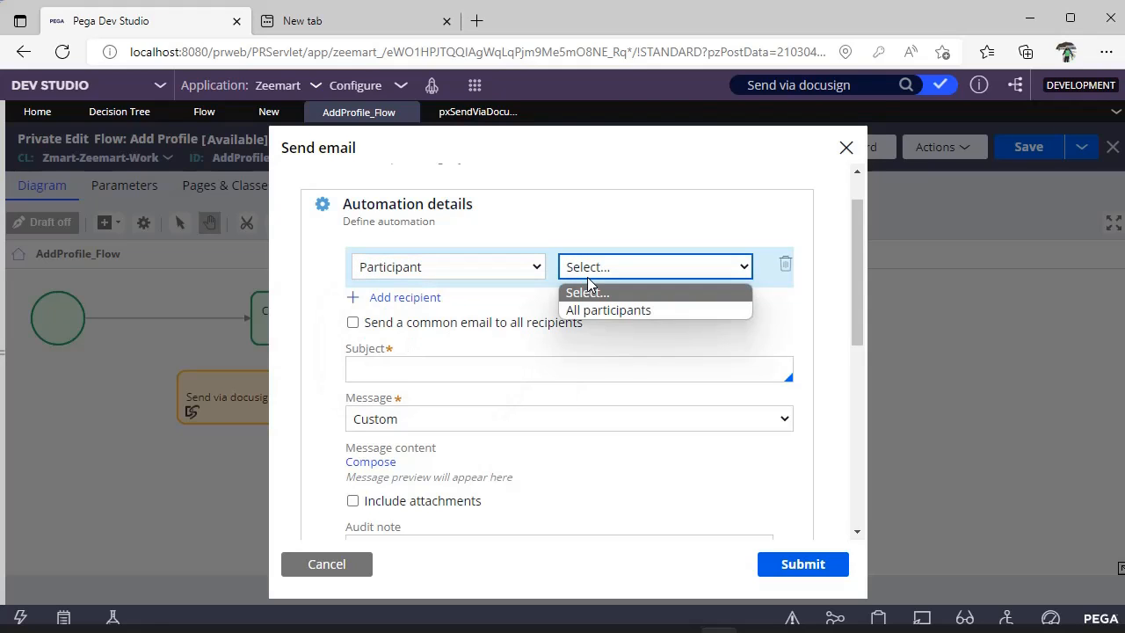
{"action": "left_click", "coordinate": [587, 311]}
Step: Examine the message composer of the Send email shape, and cancel both the composer and the settings
{"action": "scroll", "coordinate": [360, 239], "scroll_direction": "down", "scroll_amount": 3}
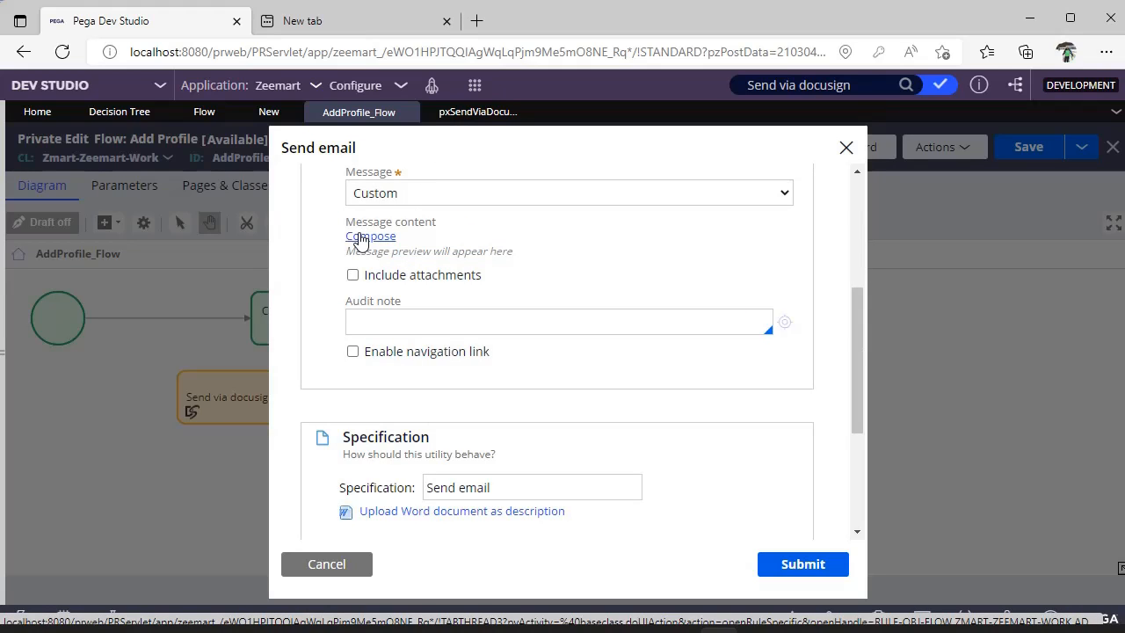
{"action": "left_click", "coordinate": [361, 239]}
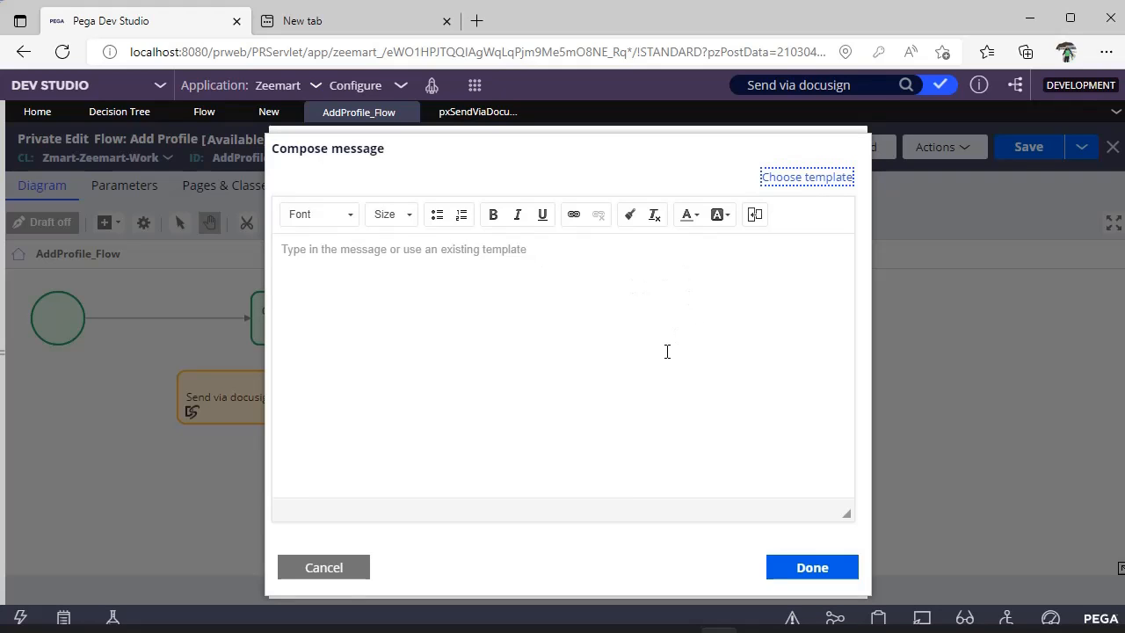
{"action": "left_click", "coordinate": [345, 573]}
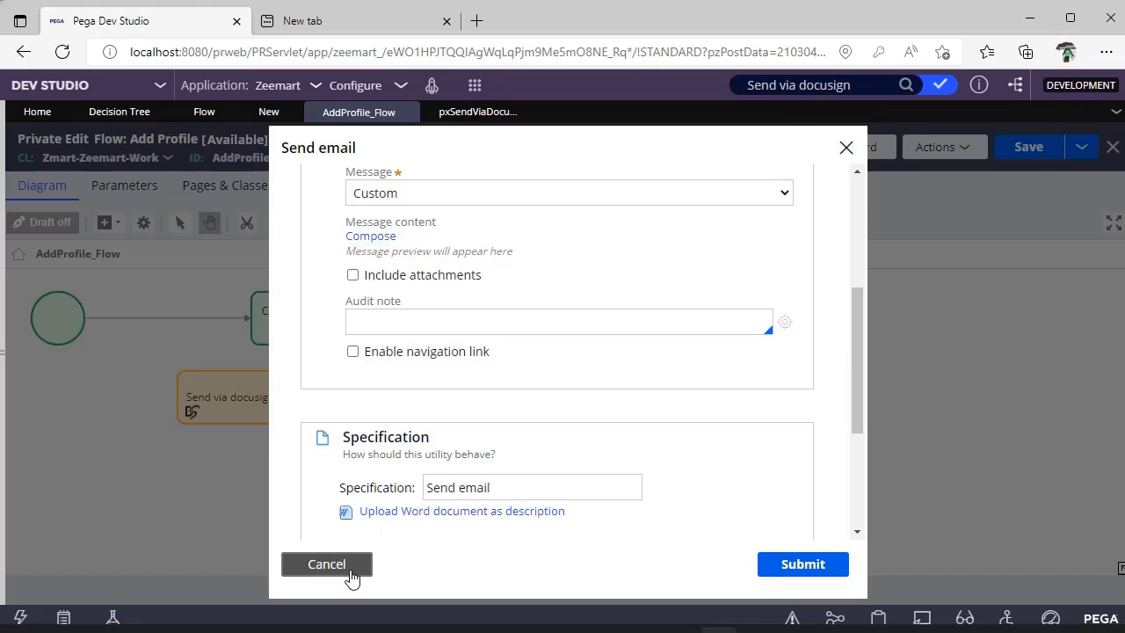
{"action": "left_click", "coordinate": [349, 571]}
Step: Add a Send notification automation shape to the flow diagram and open its settings
{"action": "left_click", "coordinate": [104, 222]}
{"action": "mouse_move", "coordinate": [198, 430]}
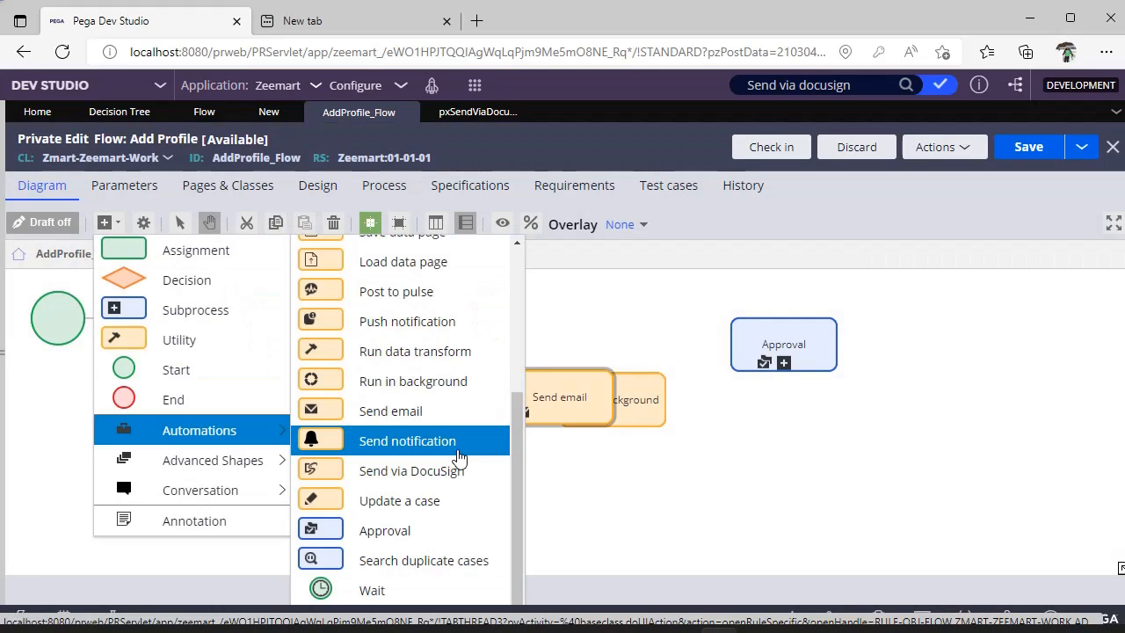
{"action": "left_click", "coordinate": [455, 450]}
{"action": "left_click", "coordinate": [561, 402]}
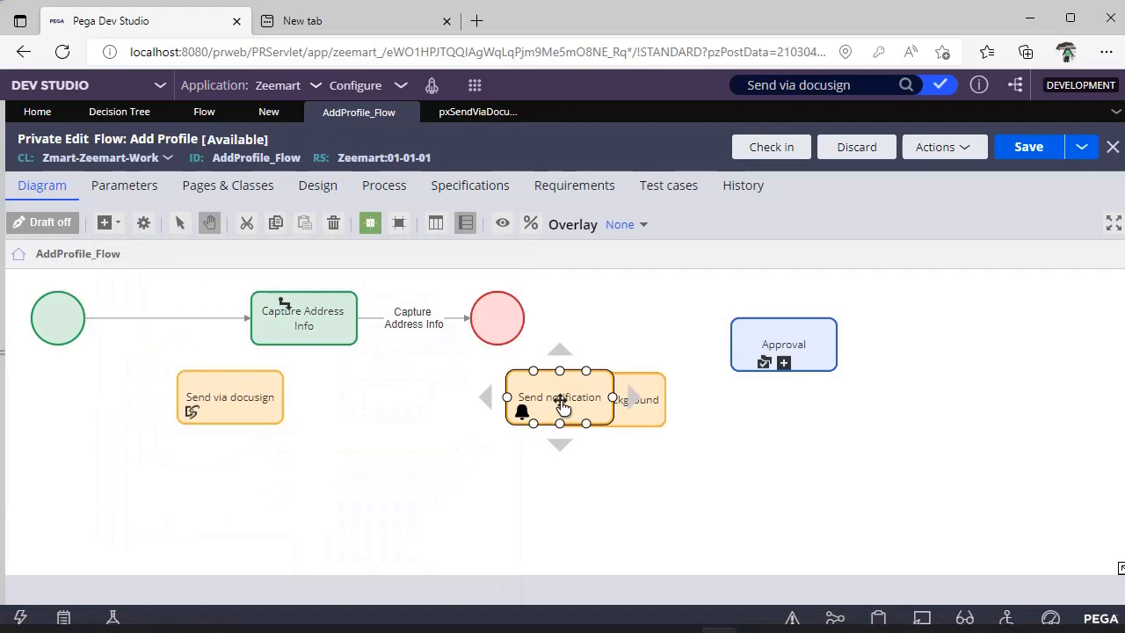
{"action": "double_click", "coordinate": [563, 404]}
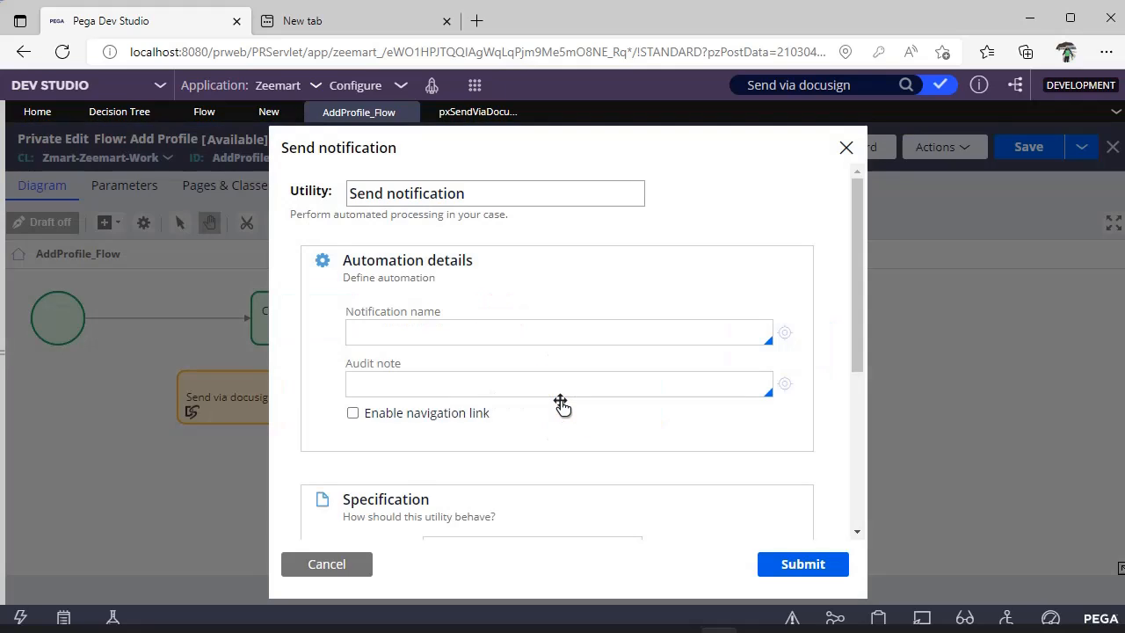
Step: Choose pyCaseDetails as the notification name and open its notification rule
{"action": "left_click", "coordinate": [598, 334]}
{"action": "key", "text": "Return"}
{"action": "left_click", "coordinate": [785, 334]}
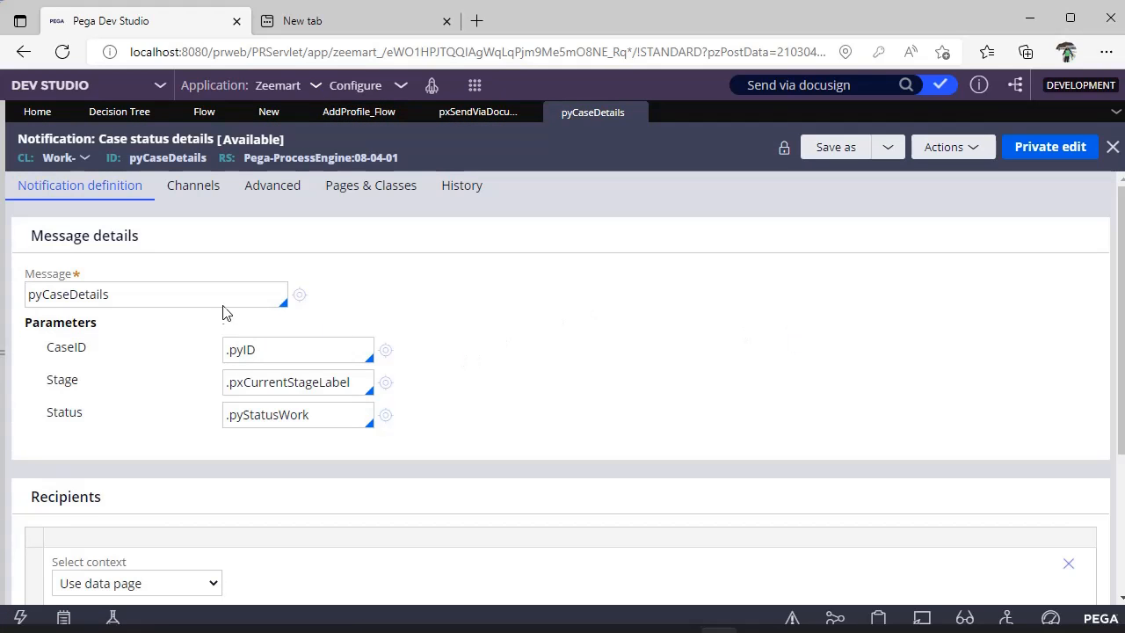
Step: Review the message, its parameters and the recipient settings in the pyCaseDetails notification definition
{"action": "double_click", "coordinate": [227, 295]}
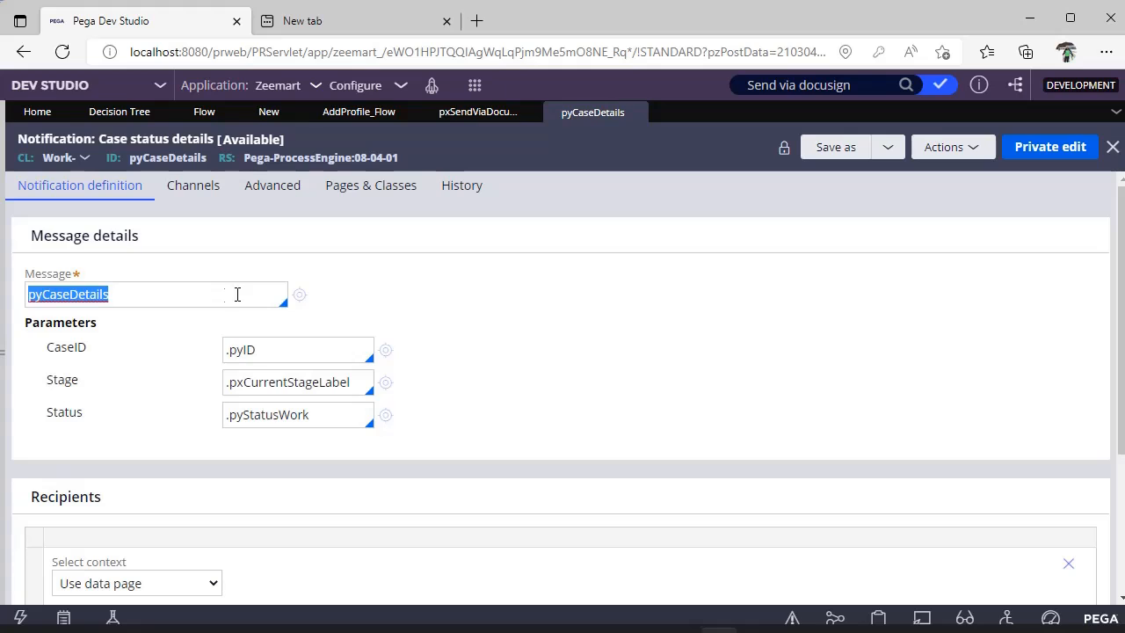
{"action": "left_click", "coordinate": [308, 342]}
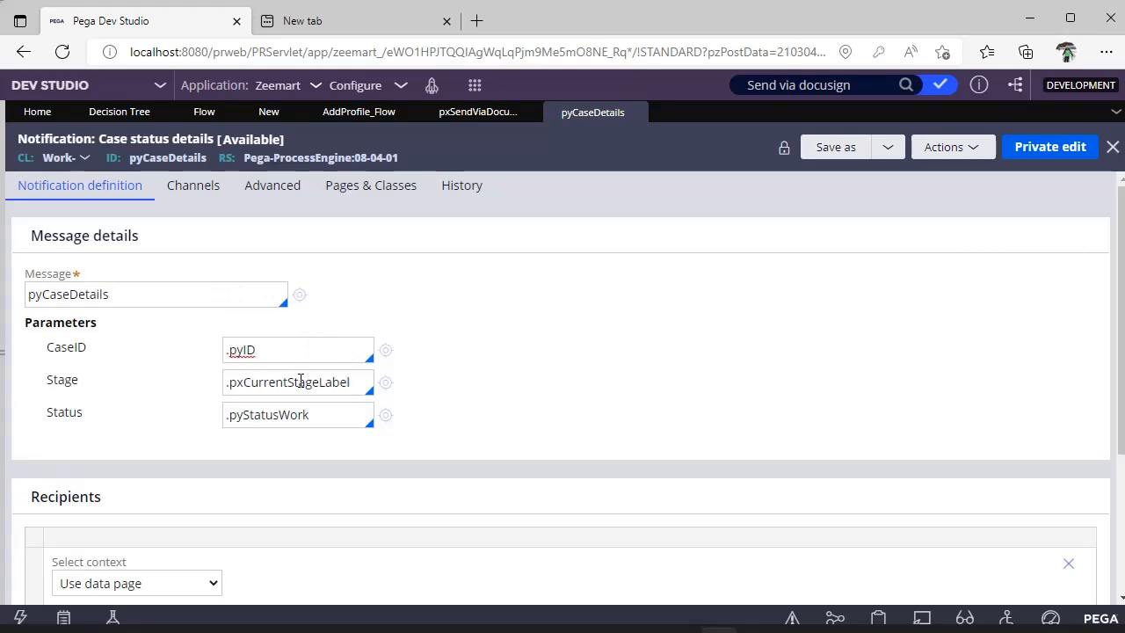
{"action": "left_click", "coordinate": [301, 379]}
{"action": "scroll", "coordinate": [450, 387], "scroll_direction": "down", "scroll_amount": 2}
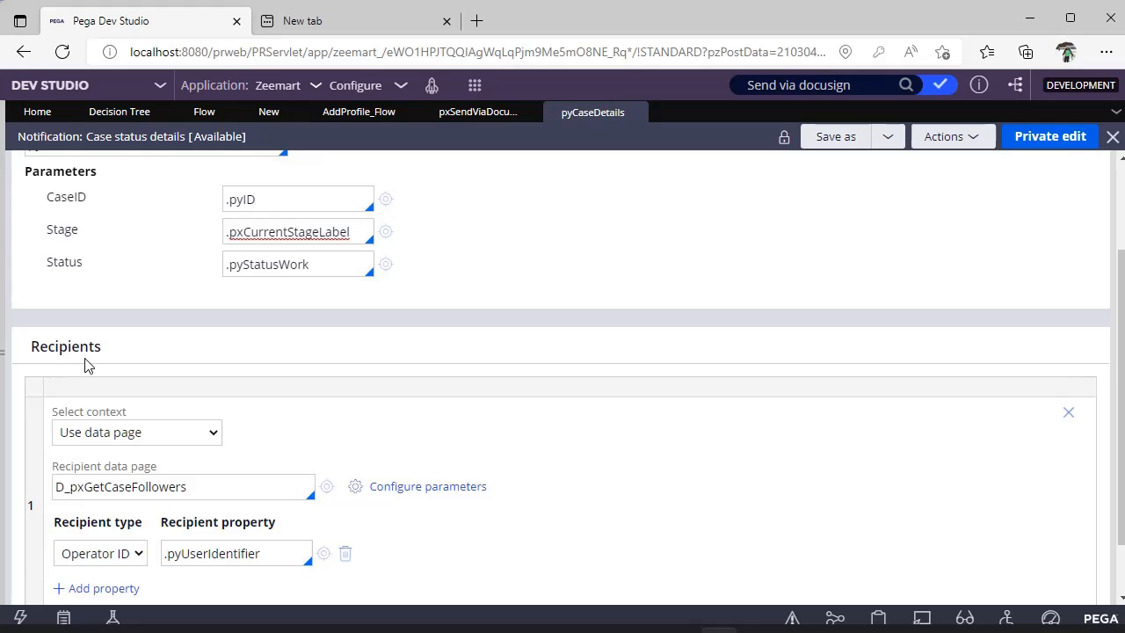
{"action": "scroll", "coordinate": [87, 360], "scroll_direction": "up", "scroll_amount": 2}
{"action": "scroll", "coordinate": [431, 446], "scroll_direction": "down", "scroll_amount": 3}
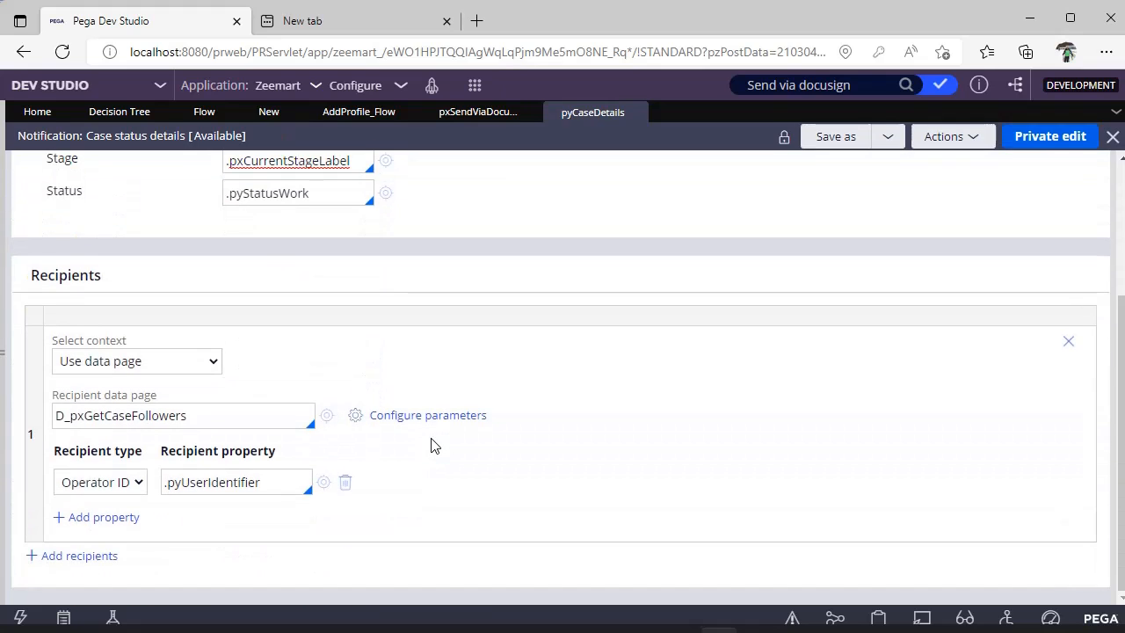
{"action": "left_click", "coordinate": [267, 481]}
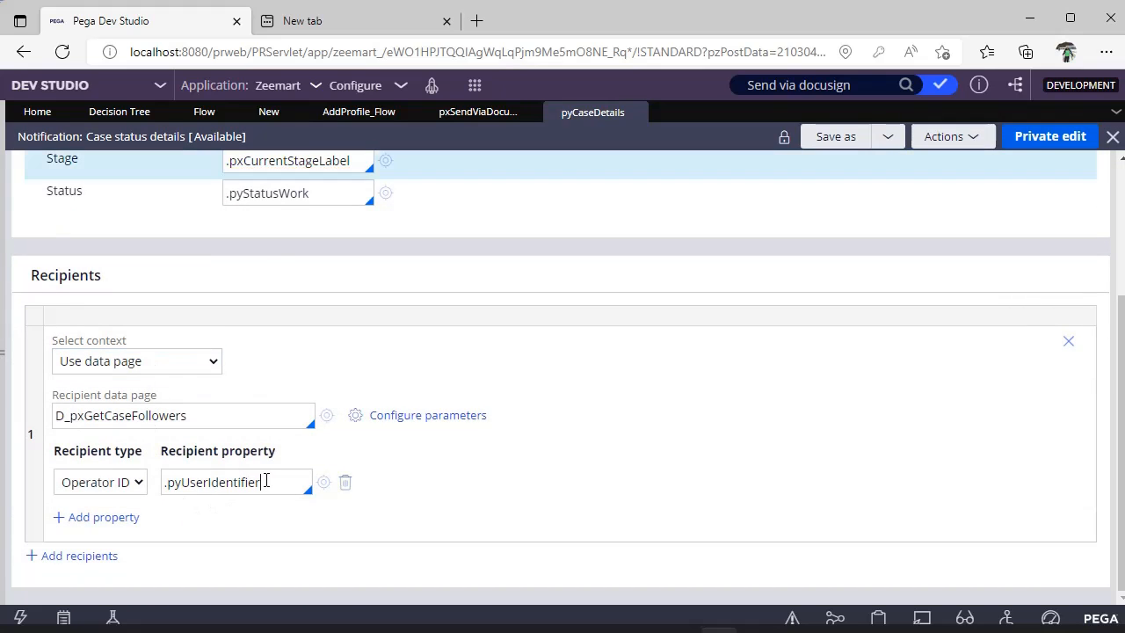
Step: Return to the AddProfile_Flow diagram, add an Update a case automation shape and open its settings
{"action": "triple_click", "coordinate": [266, 480]}
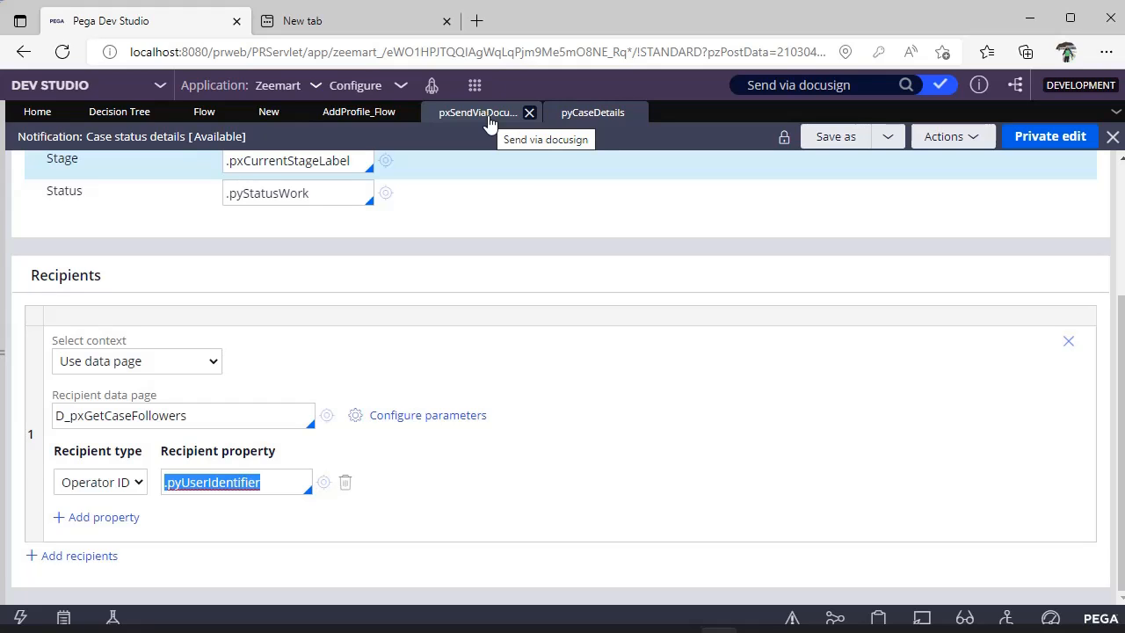
{"action": "left_click", "coordinate": [258, 117]}
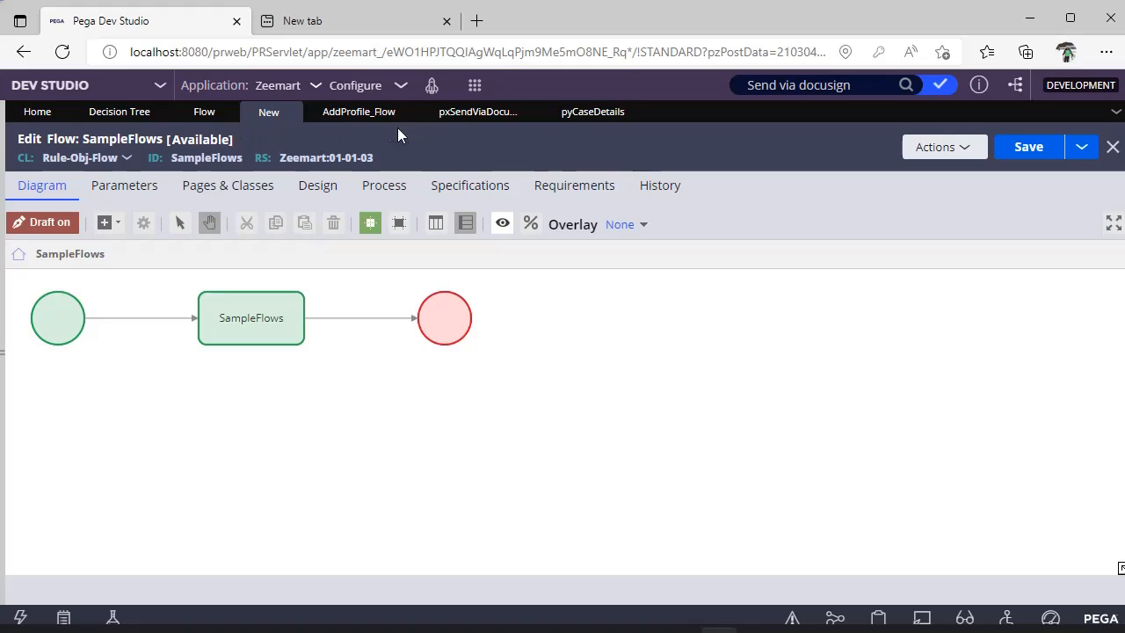
{"action": "left_click", "coordinate": [371, 123]}
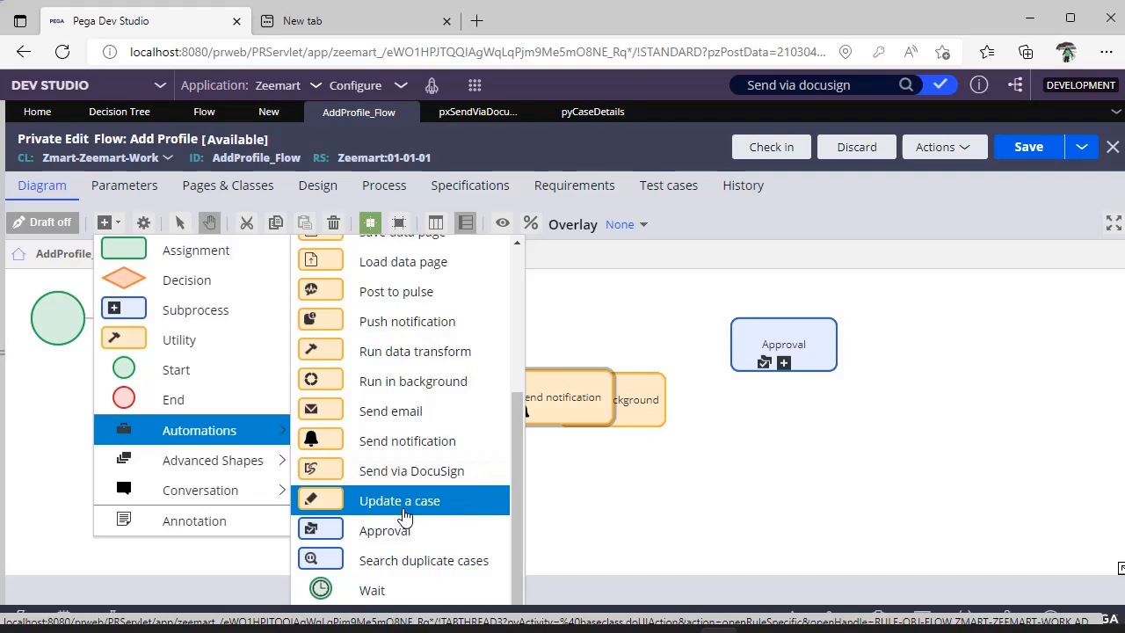
{"action": "left_click", "coordinate": [452, 506]}
{"action": "double_click", "coordinate": [553, 405]}
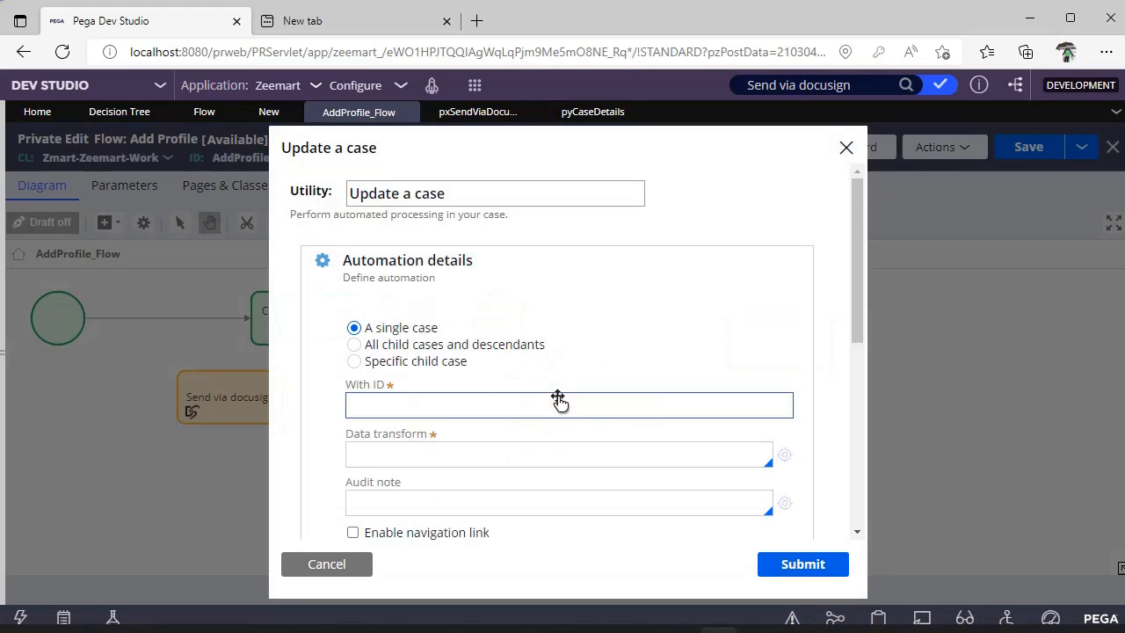
Step: Review the Update a case options for a specific child case and for all child cases and descendants, and cancel the settings
{"action": "scroll", "coordinate": [554, 340], "scroll_direction": "down", "scroll_amount": 1}
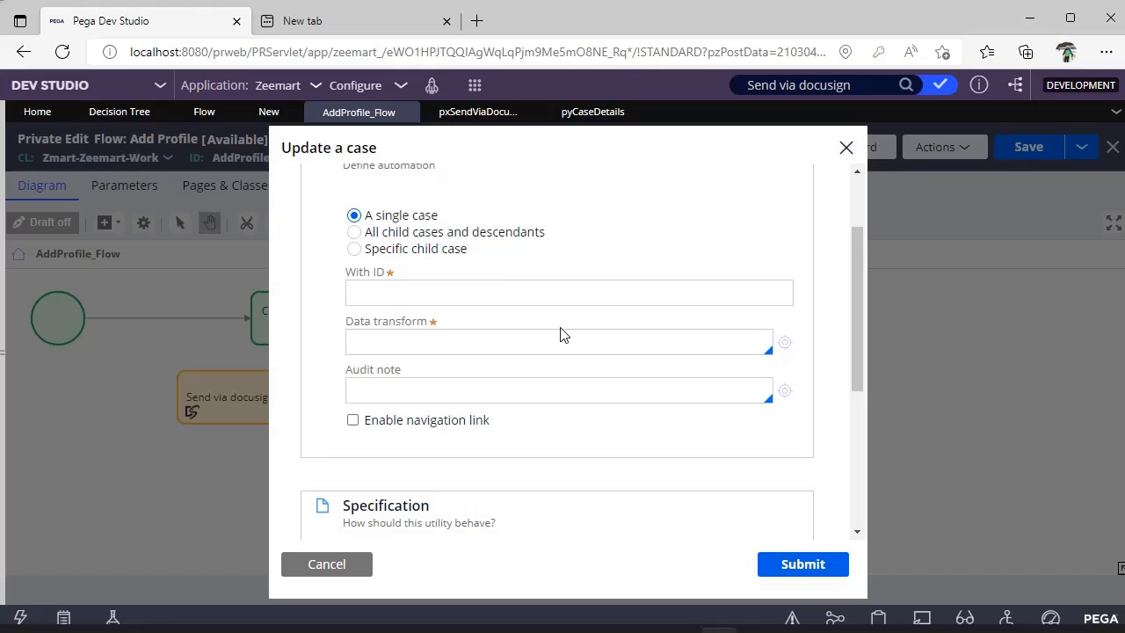
{"action": "left_click", "coordinate": [413, 232]}
{"action": "left_click", "coordinate": [406, 249]}
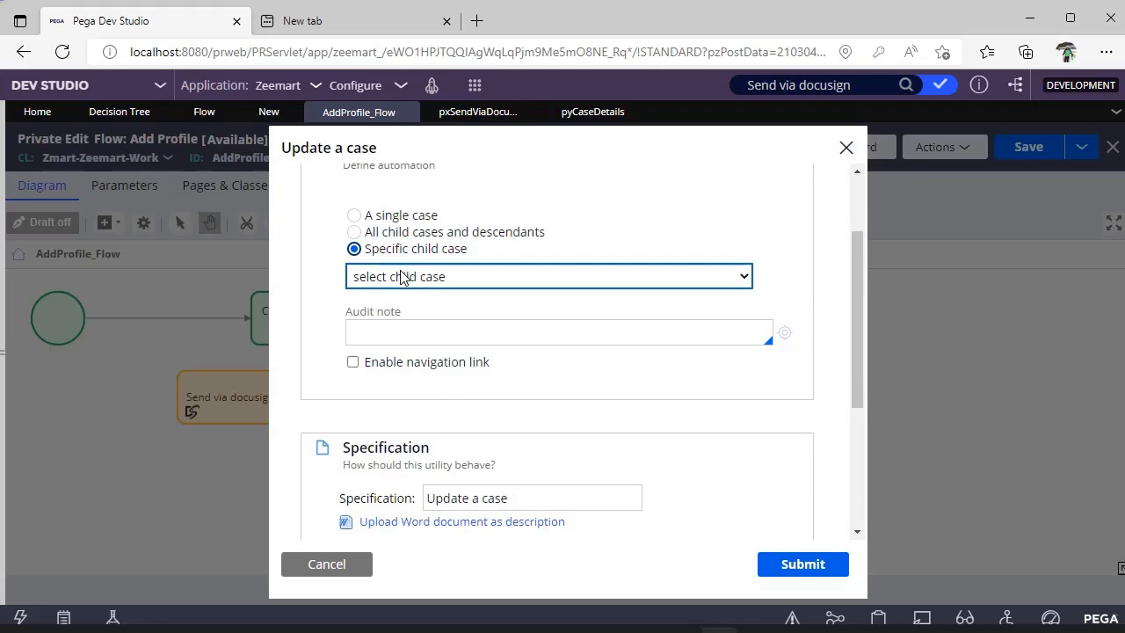
{"action": "left_click", "coordinate": [401, 276]}
{"action": "left_click", "coordinate": [401, 276]}
{"action": "left_click", "coordinate": [420, 235]}
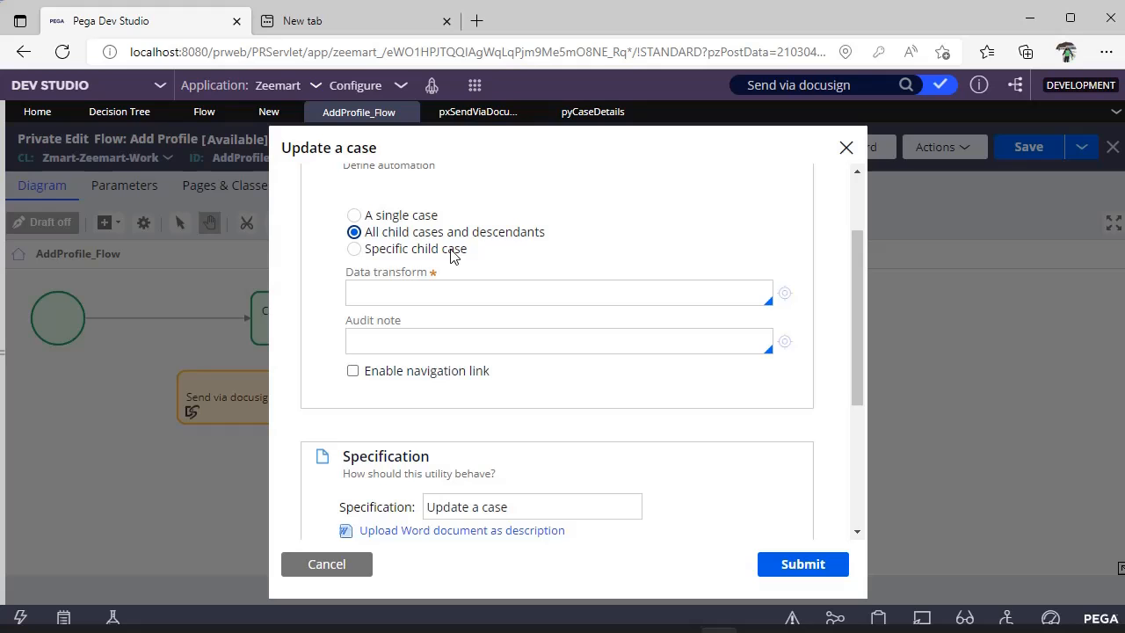
{"action": "scroll", "coordinate": [672, 361], "scroll_direction": "down", "scroll_amount": 3}
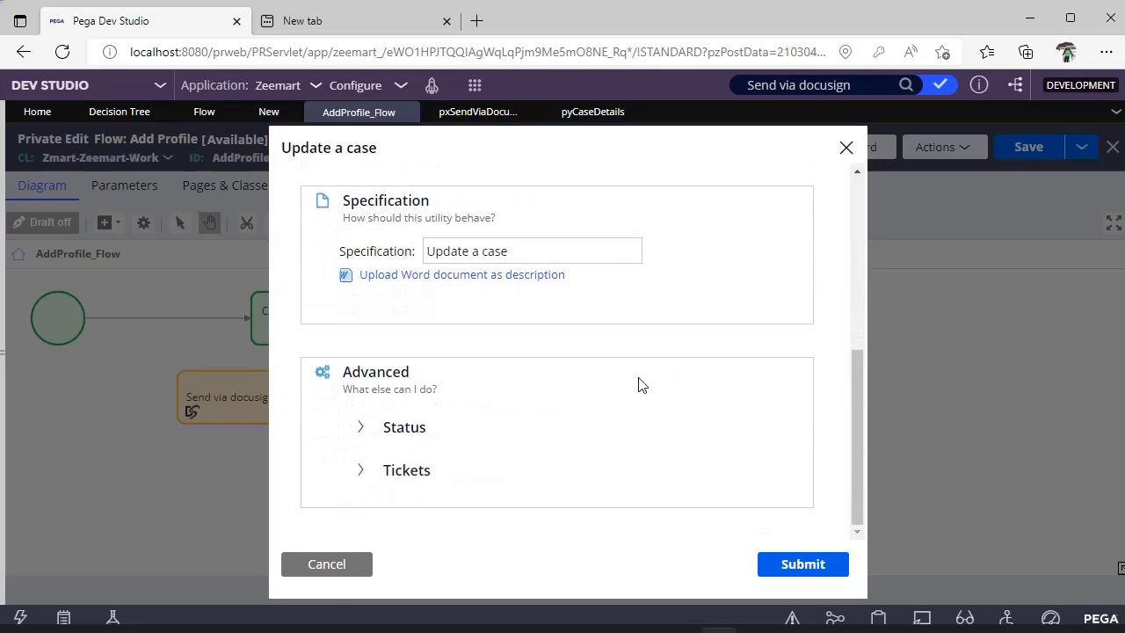
{"action": "left_click", "coordinate": [332, 568]}
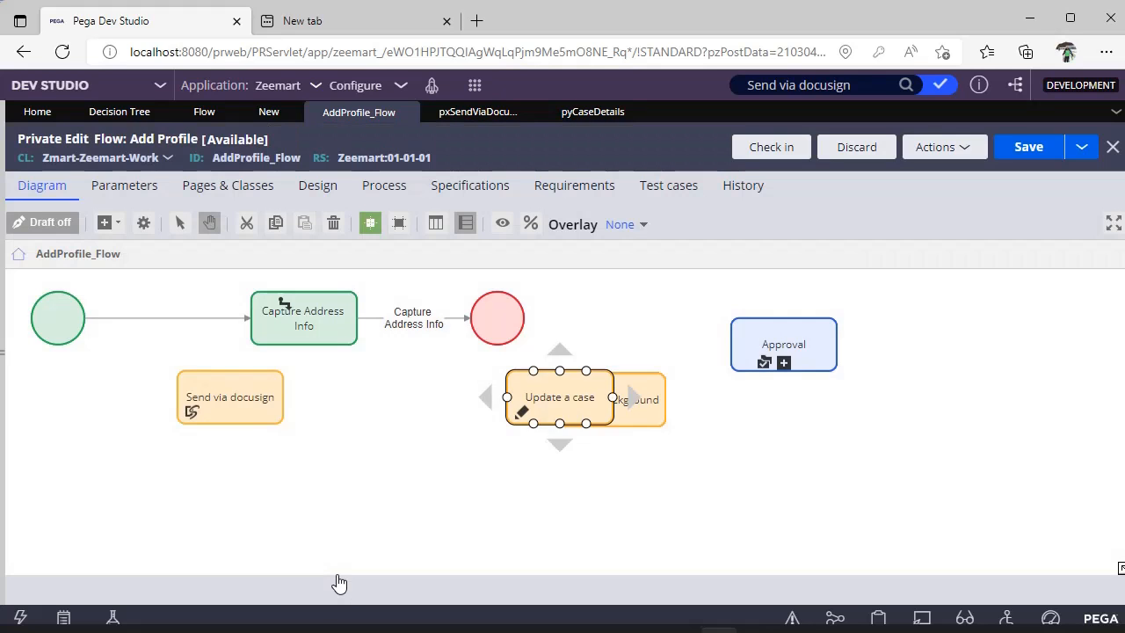
Step: Add a Search duplicate cases automation shape to the flow diagram and open its settings
{"action": "left_click", "coordinate": [105, 222]}
{"action": "mouse_move", "coordinate": [202, 429]}
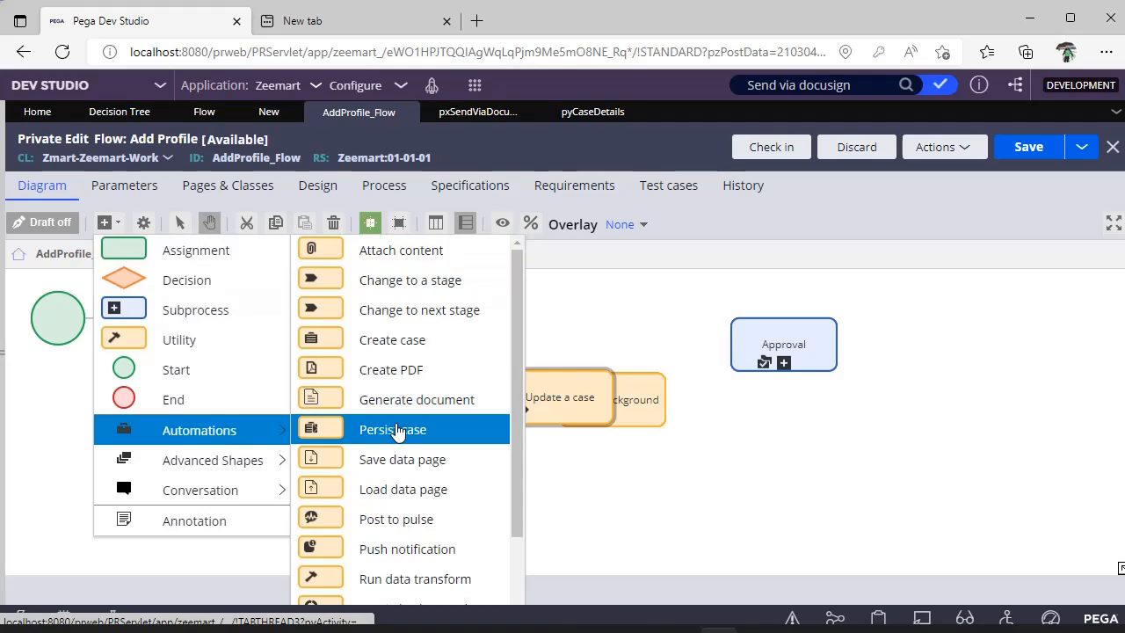
{"action": "scroll", "coordinate": [400, 431], "scroll_direction": "down", "scroll_amount": 3}
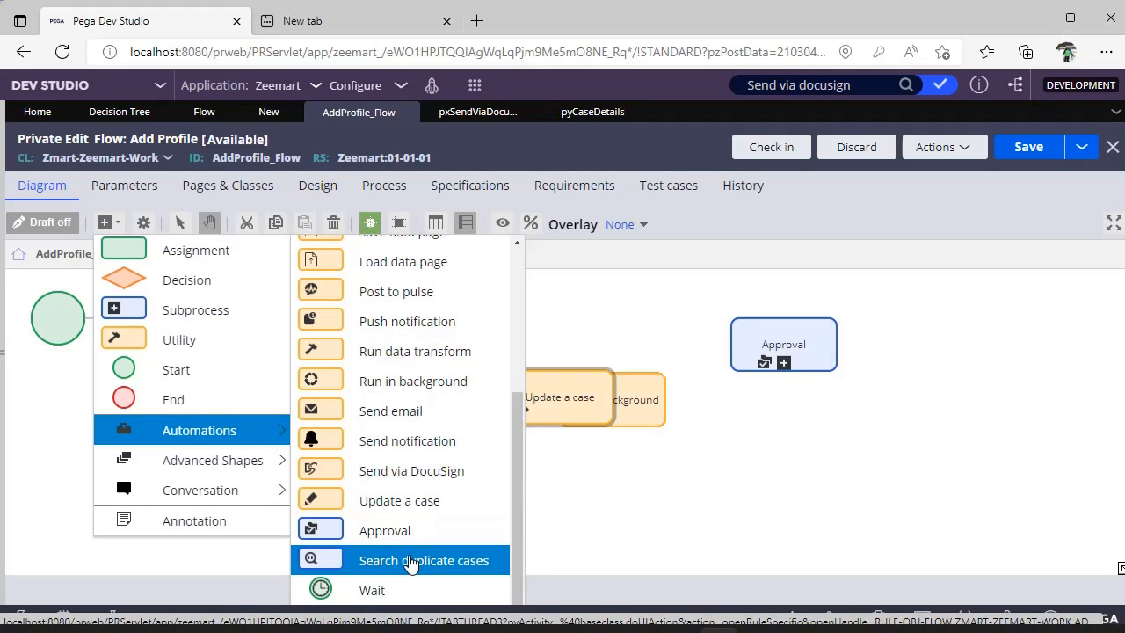
{"action": "left_click", "coordinate": [409, 562]}
{"action": "double_click", "coordinate": [561, 393]}
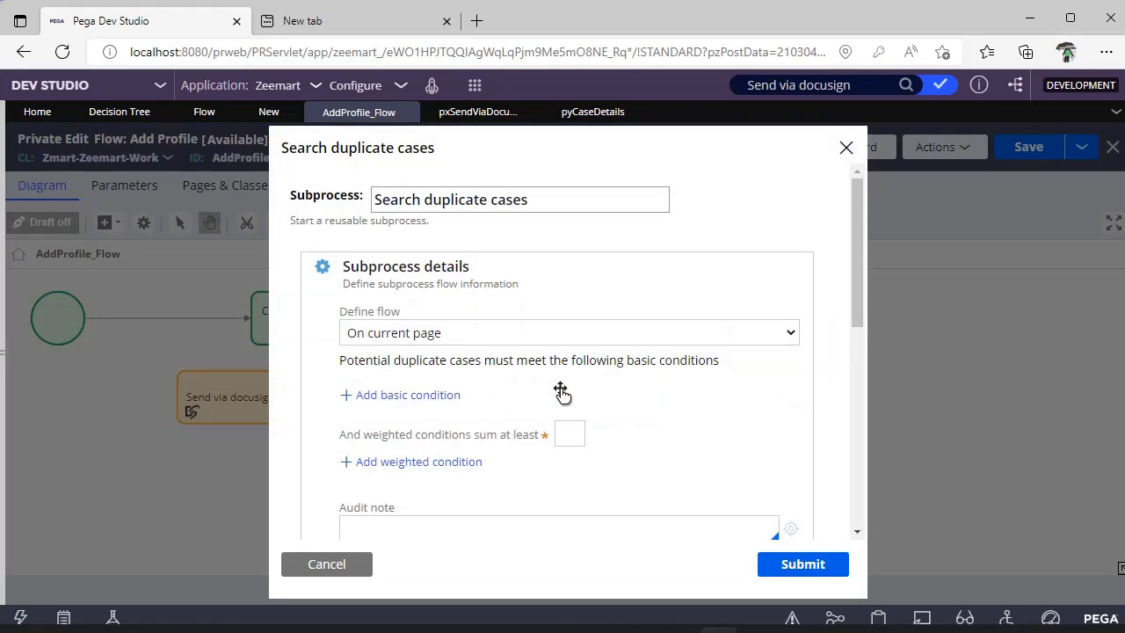
Step: Set the minimum sum of weighted conditions to 25 and look at the form for adding a weighted condition
{"action": "left_click", "coordinate": [573, 426]}
{"action": "scroll", "coordinate": [571, 477], "scroll_direction": "down", "scroll_amount": 1}
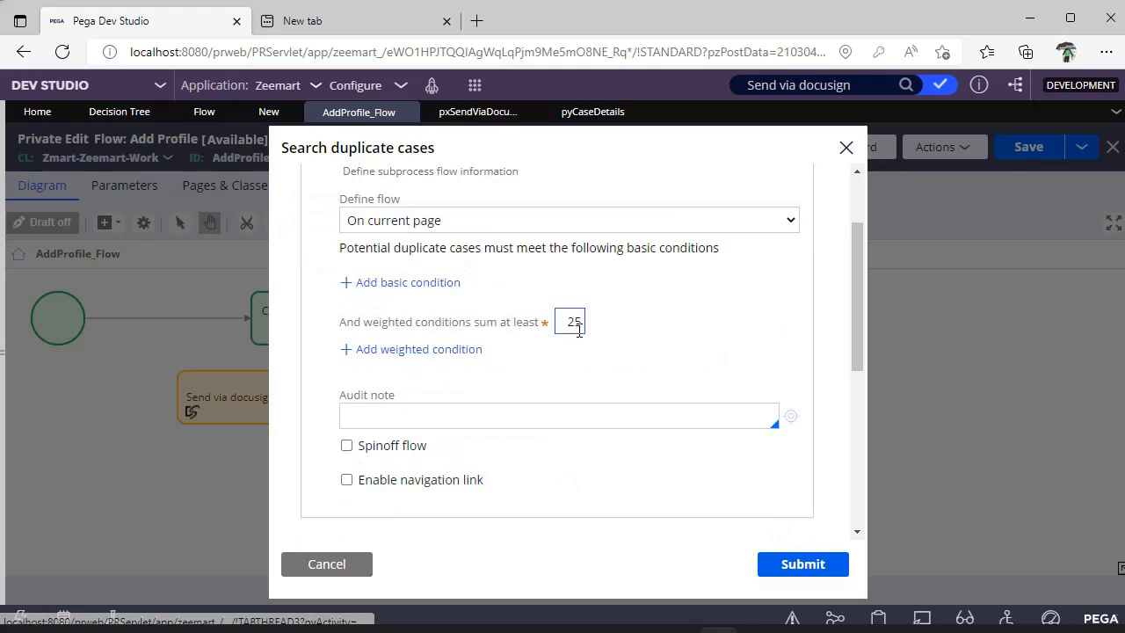
{"action": "left_click", "coordinate": [445, 352]}
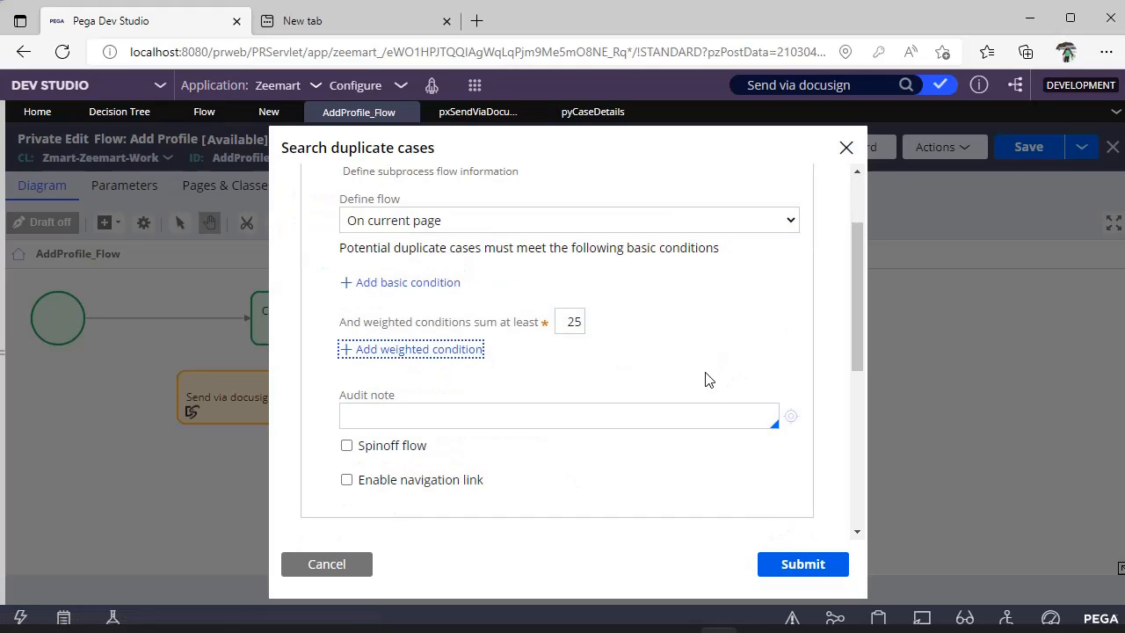
Step: Add a basic duplicate condition with Create Operator as the potential duplicate field and "is same" as the comparator
{"action": "left_click", "coordinate": [402, 292]}
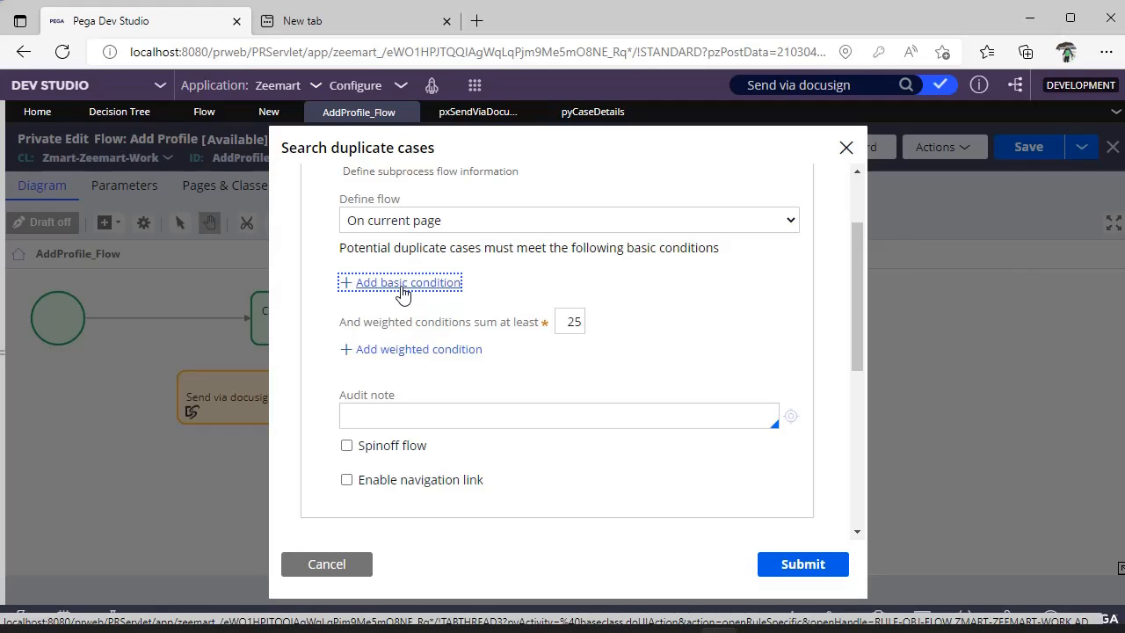
{"action": "left_click", "coordinate": [528, 341]}
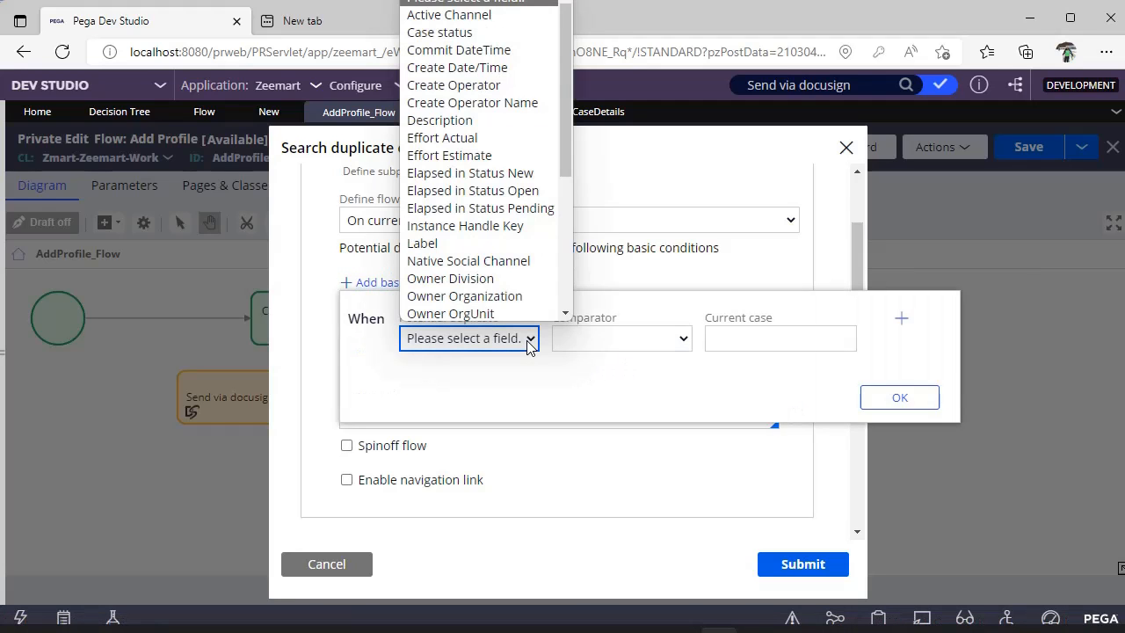
{"action": "left_click", "coordinate": [492, 85]}
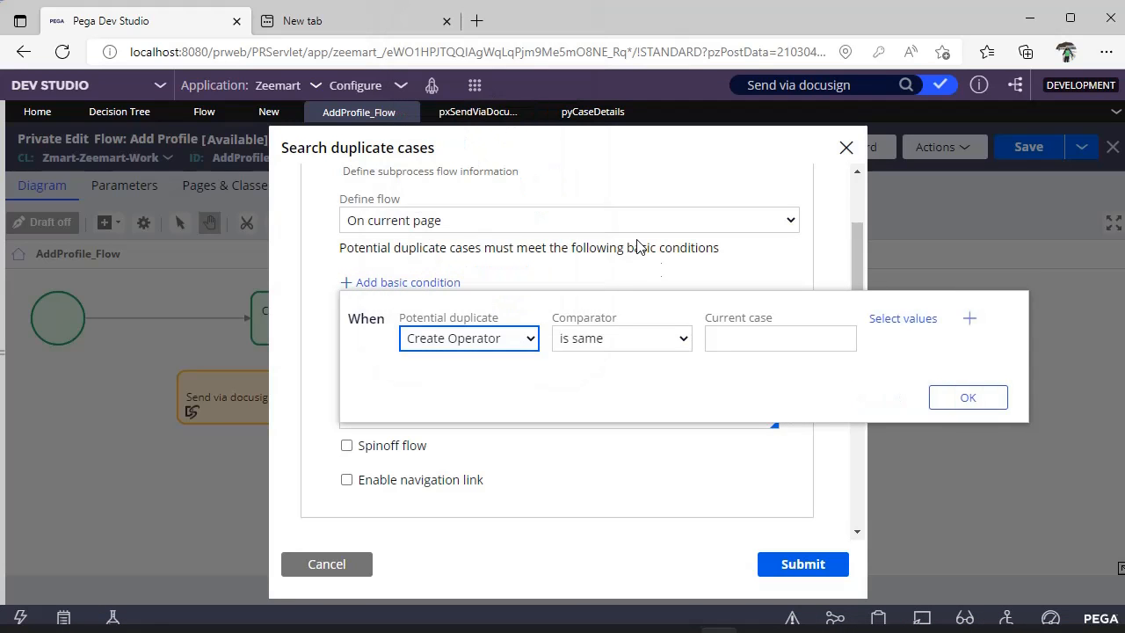
{"action": "left_click", "coordinate": [630, 345]}
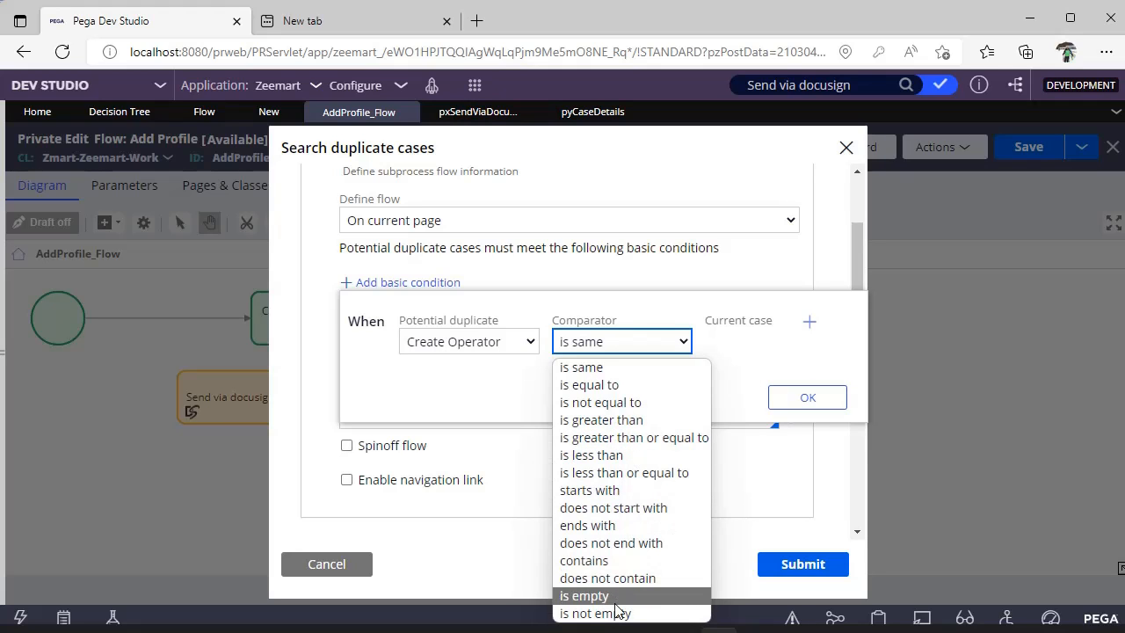
{"action": "left_click", "coordinate": [806, 395]}
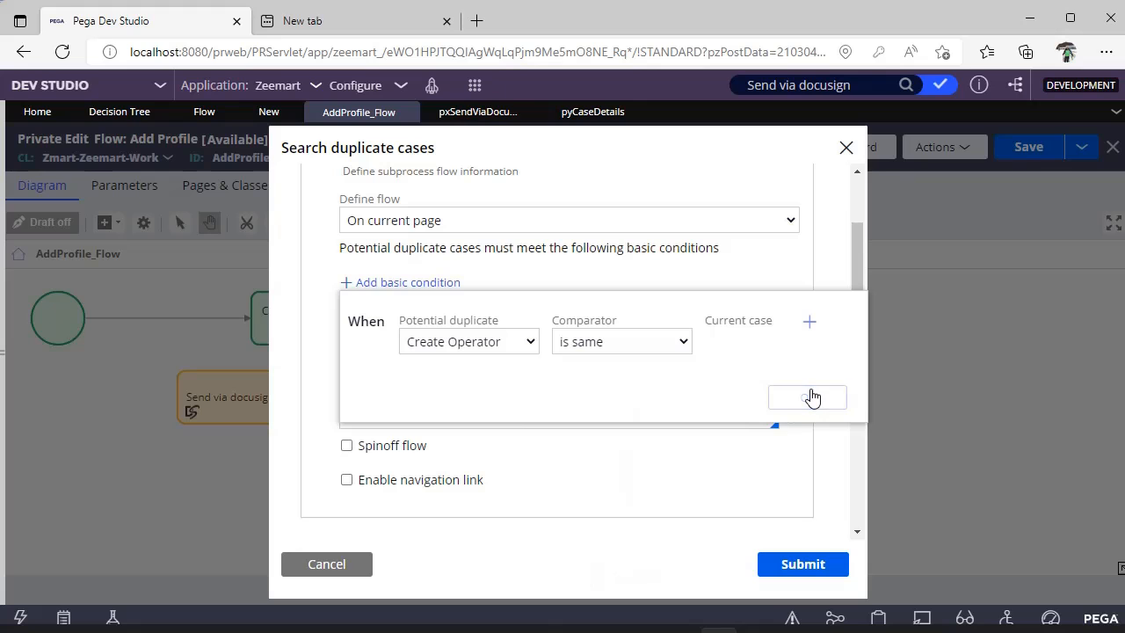
{"action": "left_click", "coordinate": [811, 396]}
Step: Try the Spinoff flow option, review the other duplicate search settings, and cancel the Search duplicate cases settings
{"action": "scroll", "coordinate": [598, 387], "scroll_direction": "down", "scroll_amount": 4}
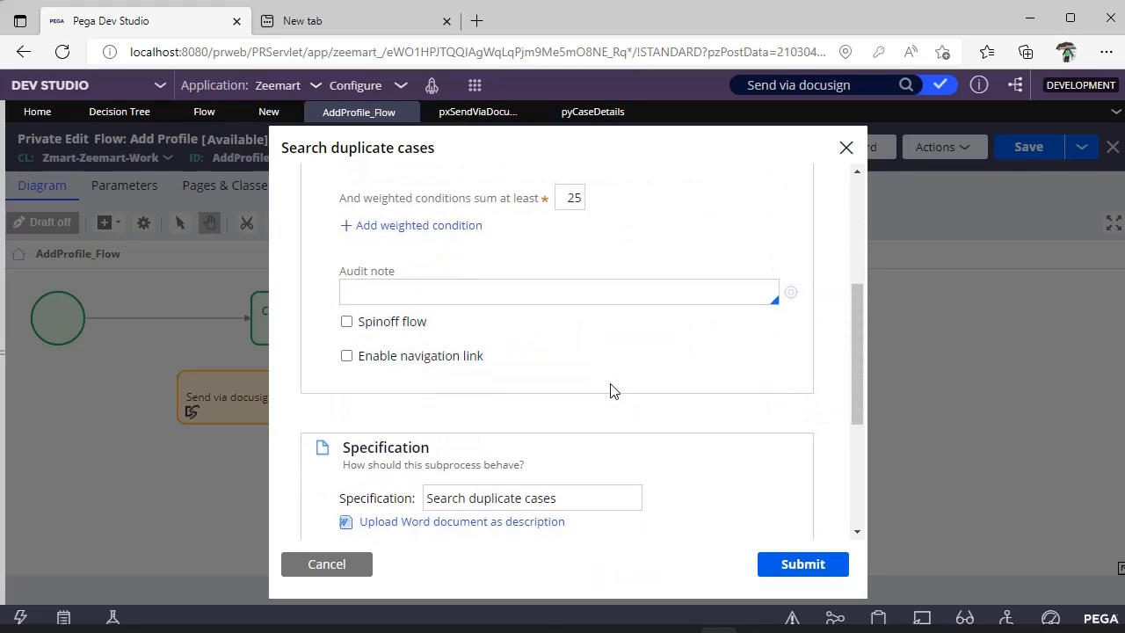
{"action": "scroll", "coordinate": [613, 390], "scroll_direction": "up", "scroll_amount": 2}
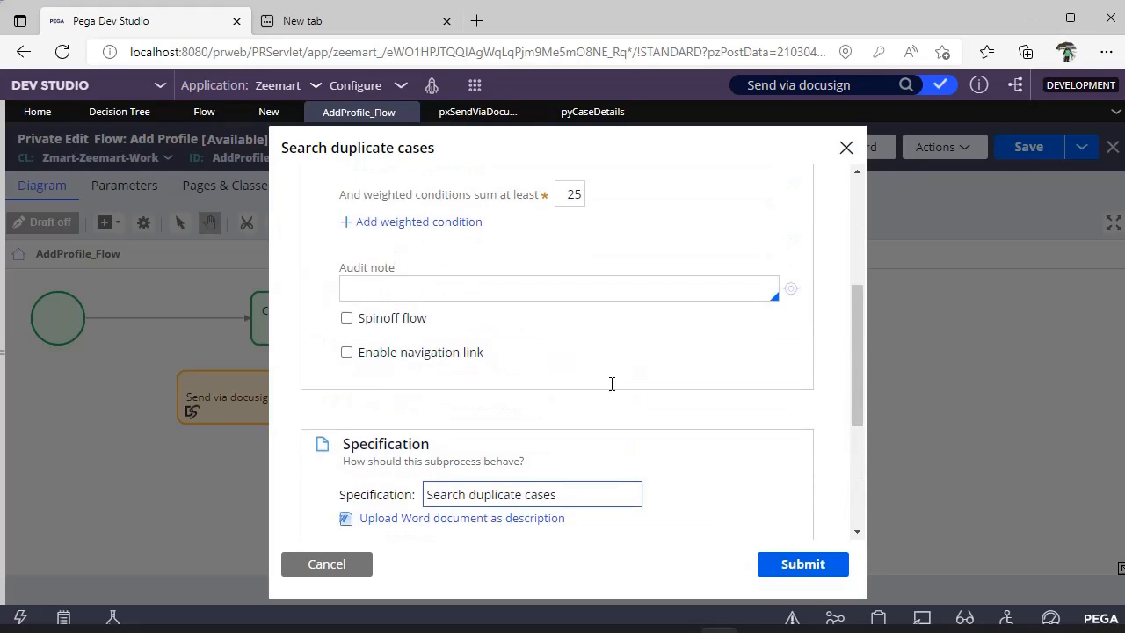
{"action": "left_click", "coordinate": [401, 325]}
{"action": "scroll", "coordinate": [401, 325], "scroll_direction": "up", "scroll_amount": 3}
{"action": "scroll", "coordinate": [447, 340], "scroll_direction": "down", "scroll_amount": 2}
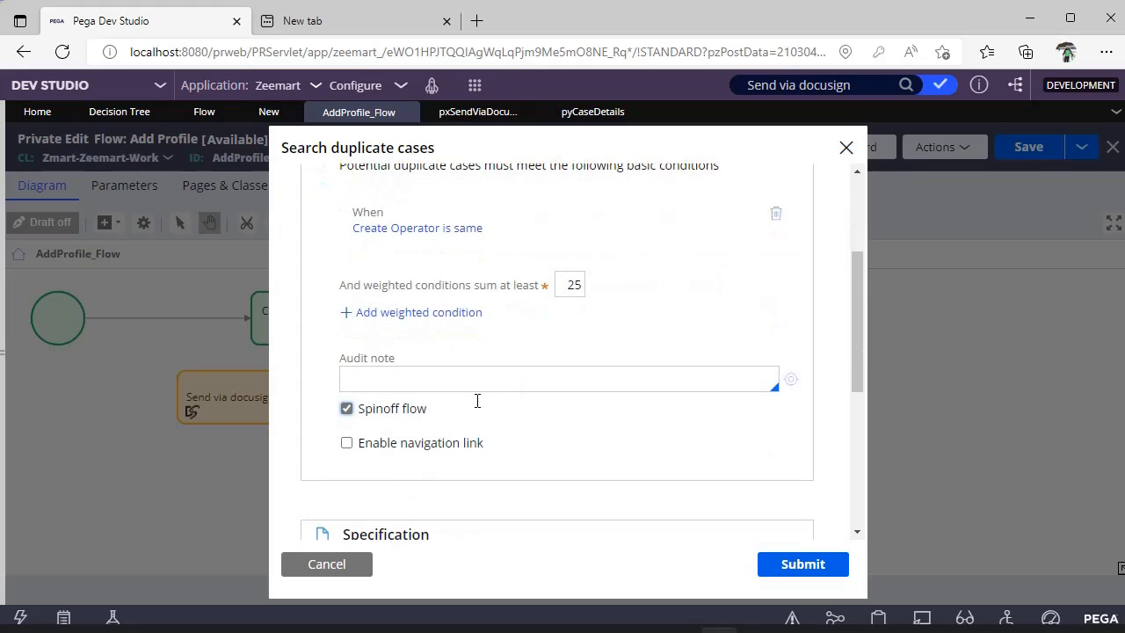
{"action": "left_click", "coordinate": [380, 417]}
{"action": "scroll", "coordinate": [515, 459], "scroll_direction": "up", "scroll_amount": 2}
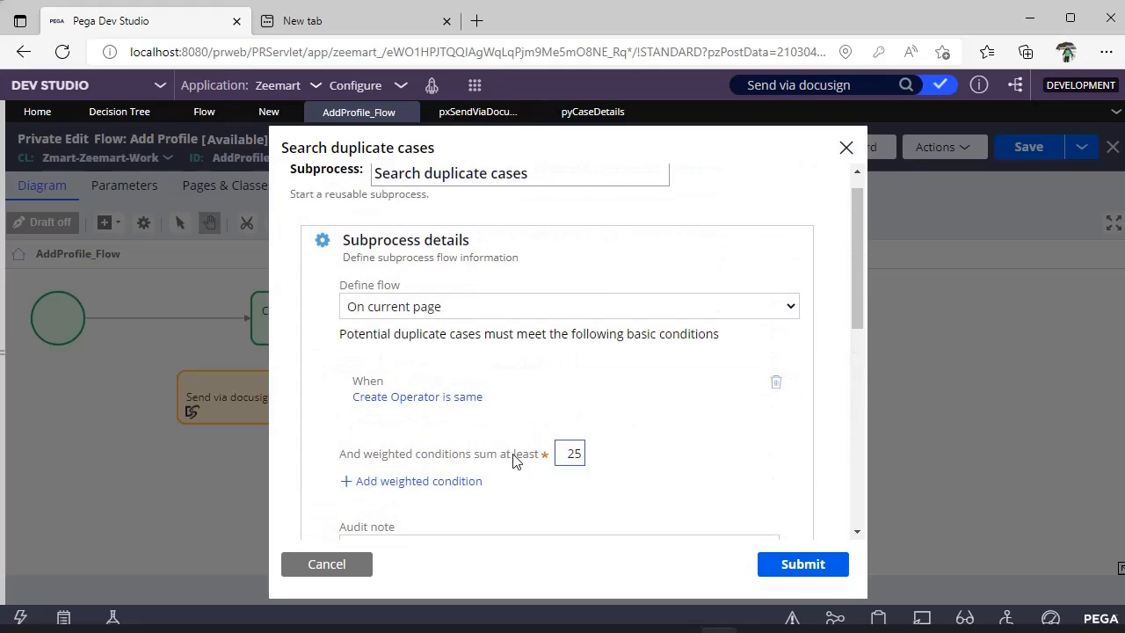
{"action": "left_click", "coordinate": [331, 564]}
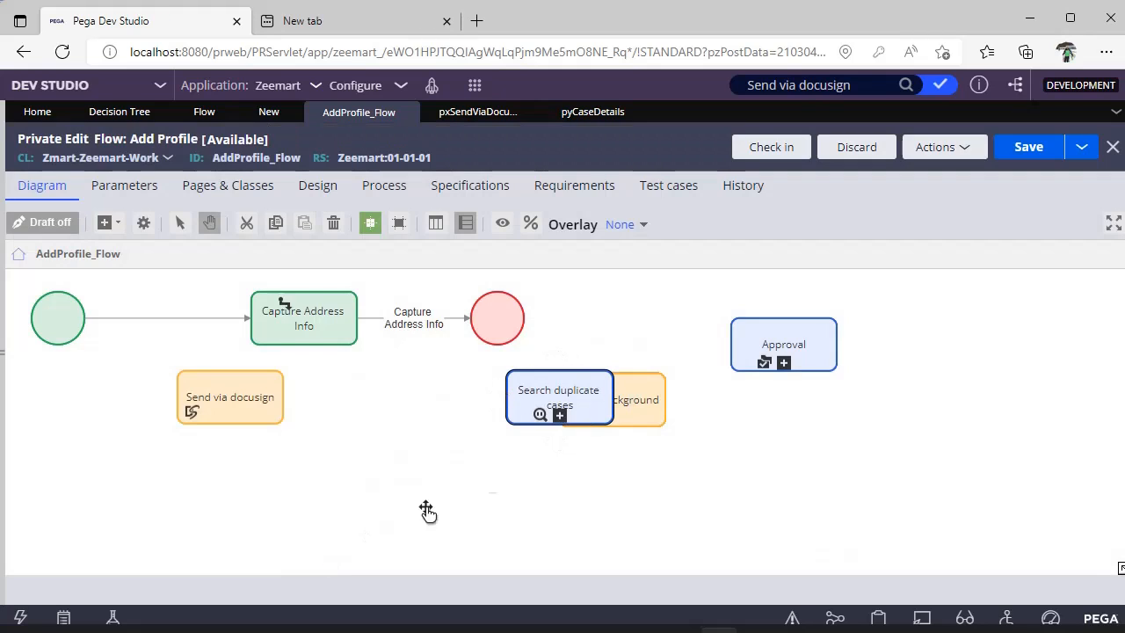
Step: Add a Wait automation shape to the flow diagram and open its properties
{"action": "left_click", "coordinate": [105, 222]}
{"action": "mouse_move", "coordinate": [190, 429]}
{"action": "scroll", "coordinate": [390, 401], "scroll_direction": "down", "scroll_amount": 1}
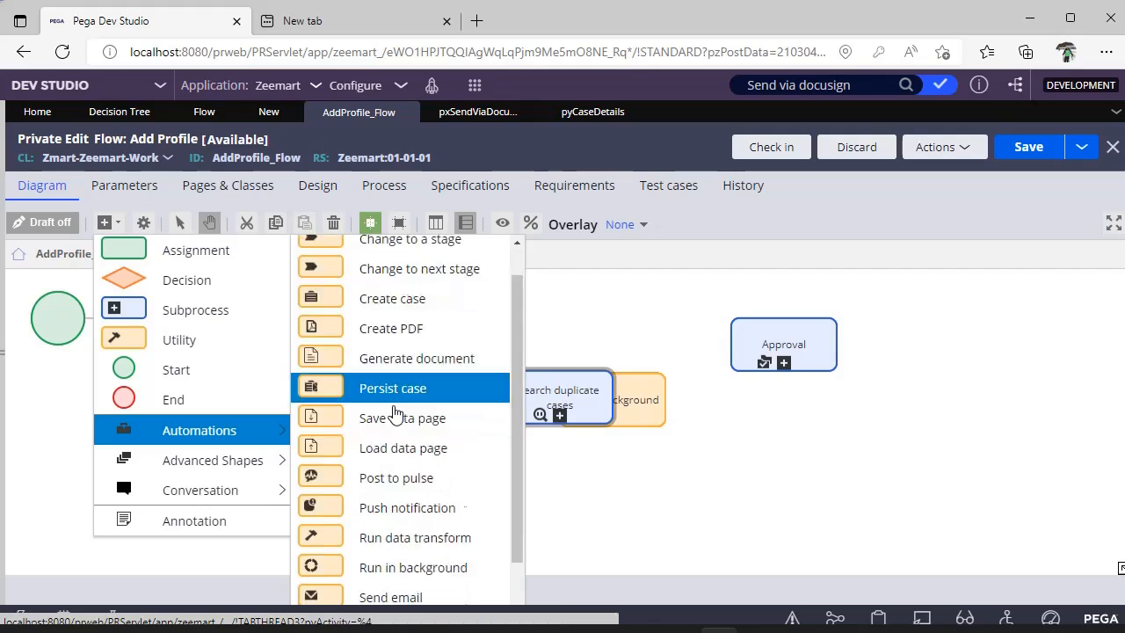
{"action": "scroll", "coordinate": [395, 411], "scroll_direction": "up", "scroll_amount": 1}
{"action": "scroll", "coordinate": [437, 461], "scroll_direction": "down", "scroll_amount": 5}
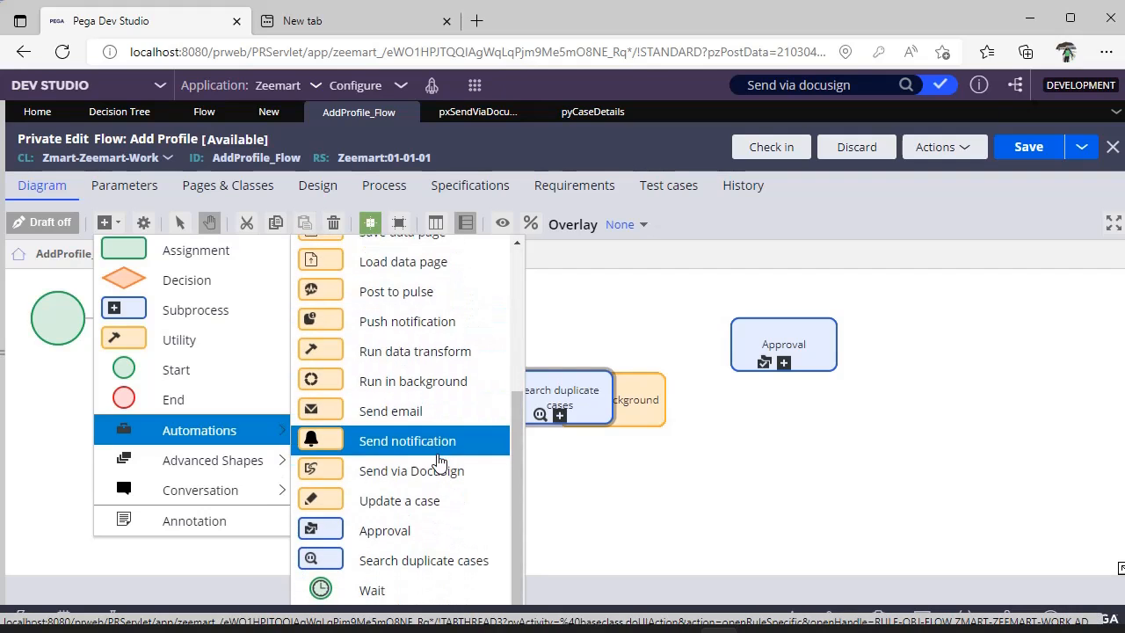
{"action": "scroll", "coordinate": [431, 549], "scroll_direction": "down", "scroll_amount": 3}
{"action": "left_click", "coordinate": [402, 503]}
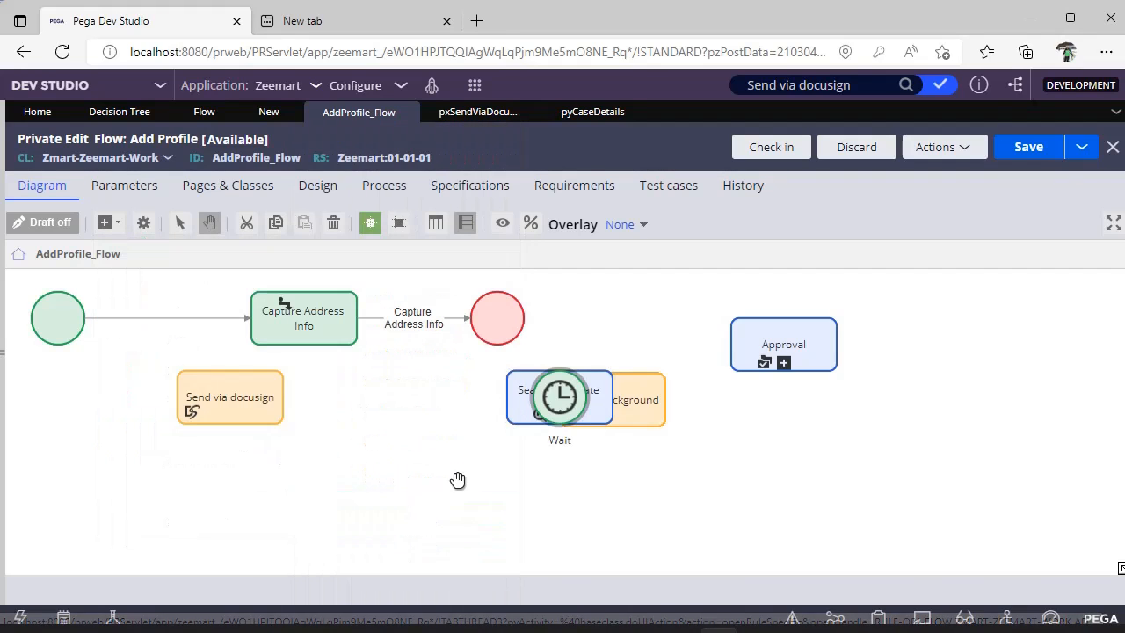
{"action": "double_click", "coordinate": [558, 403]}
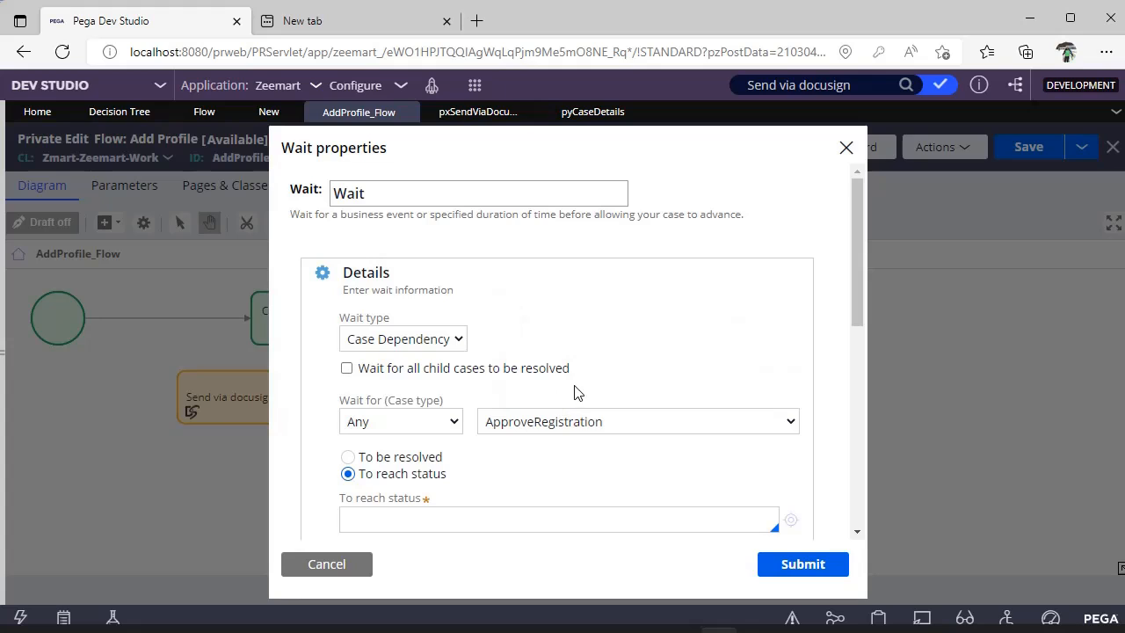
Step: Review the wait type and Any or All case type choices, and enable waiting for all child cases to be resolved
{"action": "left_click", "coordinate": [429, 342]}
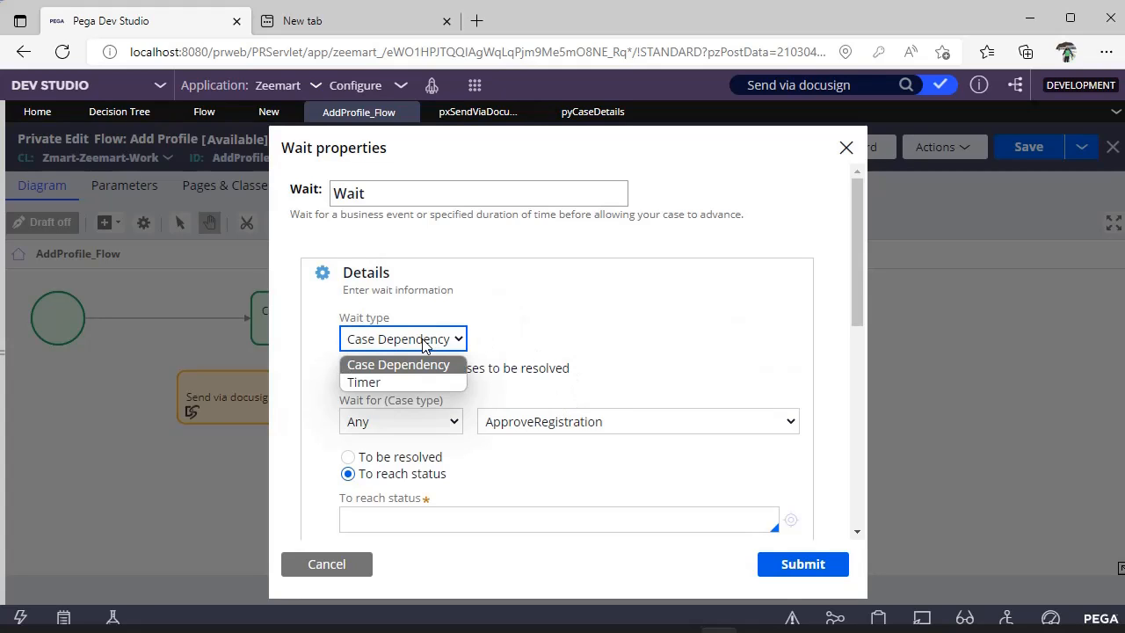
{"action": "left_click", "coordinate": [422, 345]}
{"action": "scroll", "coordinate": [422, 344], "scroll_direction": "down", "scroll_amount": 1}
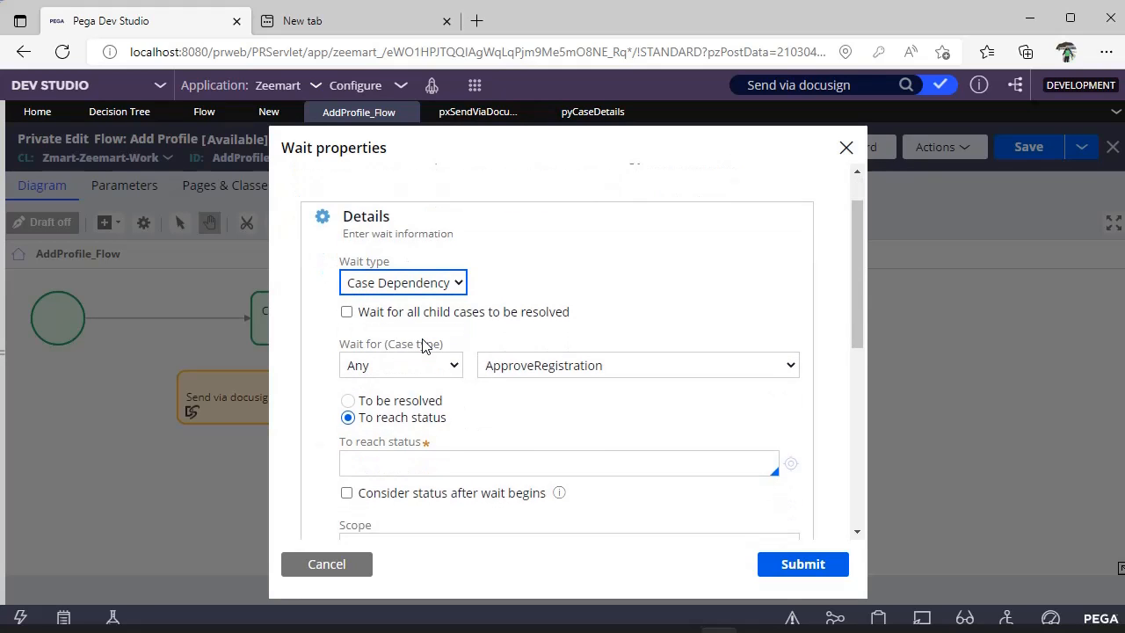
{"action": "scroll", "coordinate": [423, 345], "scroll_direction": "down", "scroll_amount": 1}
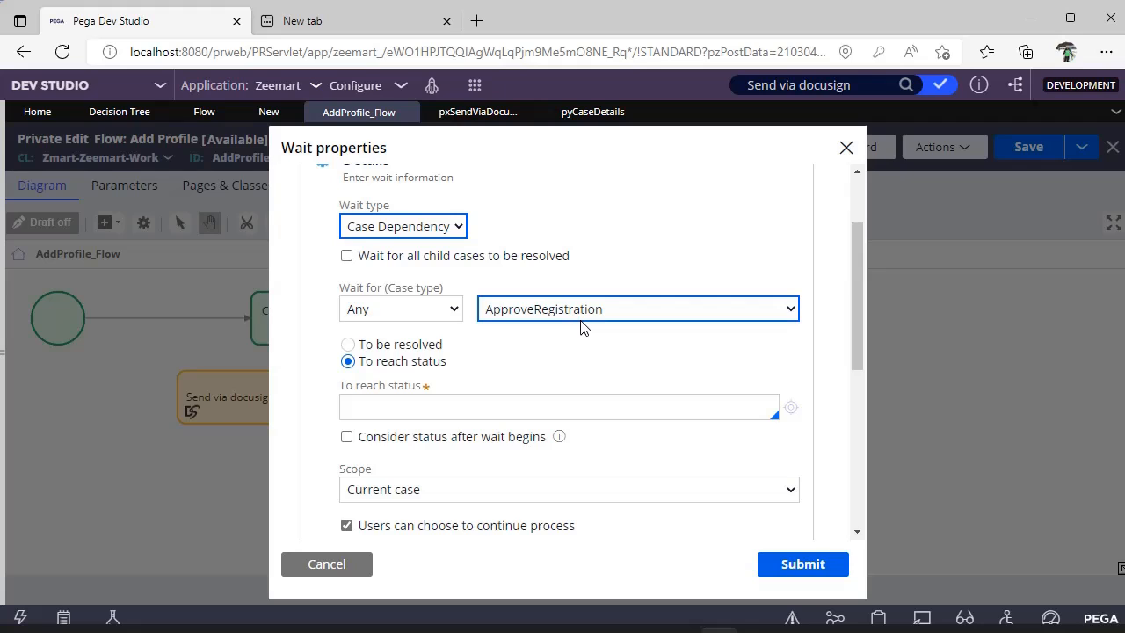
{"action": "left_click", "coordinate": [453, 307]}
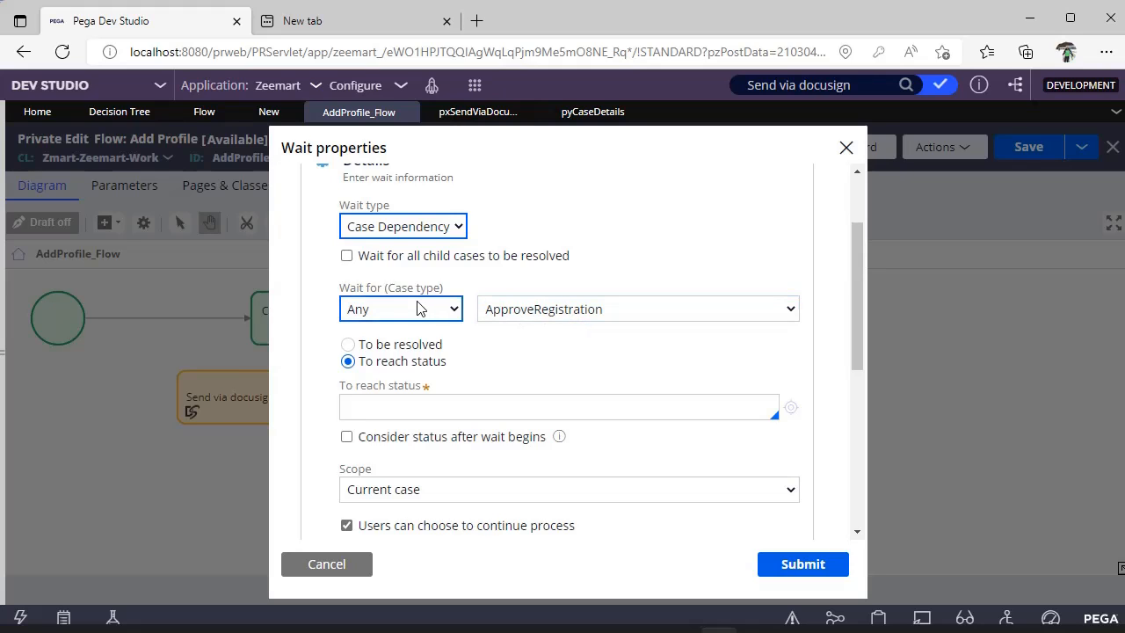
{"action": "left_click", "coordinate": [418, 307]}
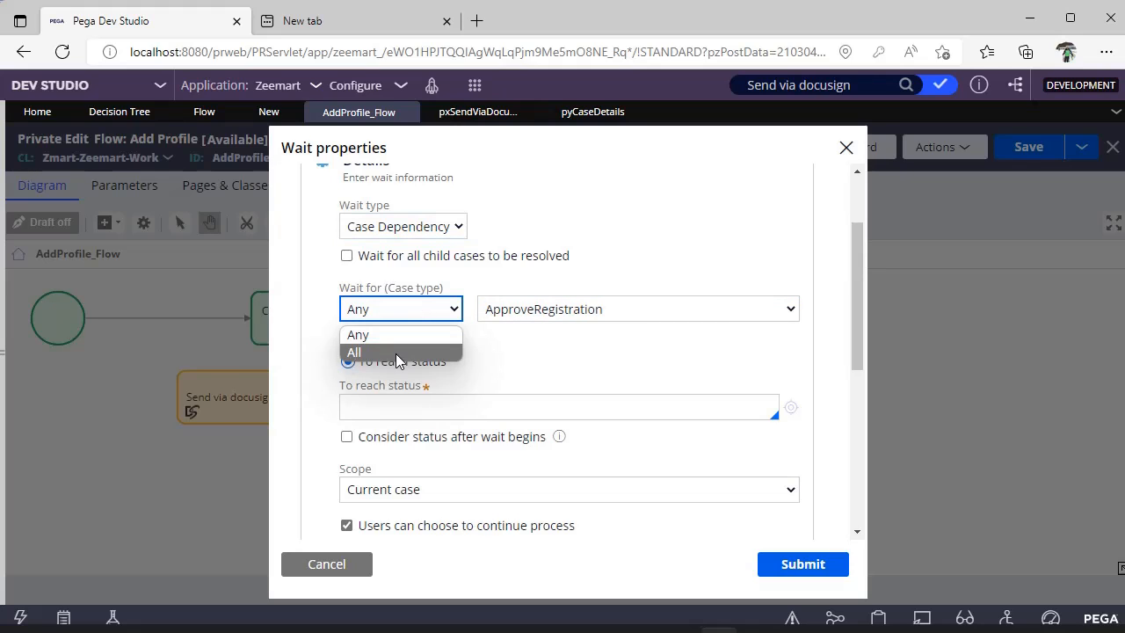
{"action": "left_click", "coordinate": [643, 232]}
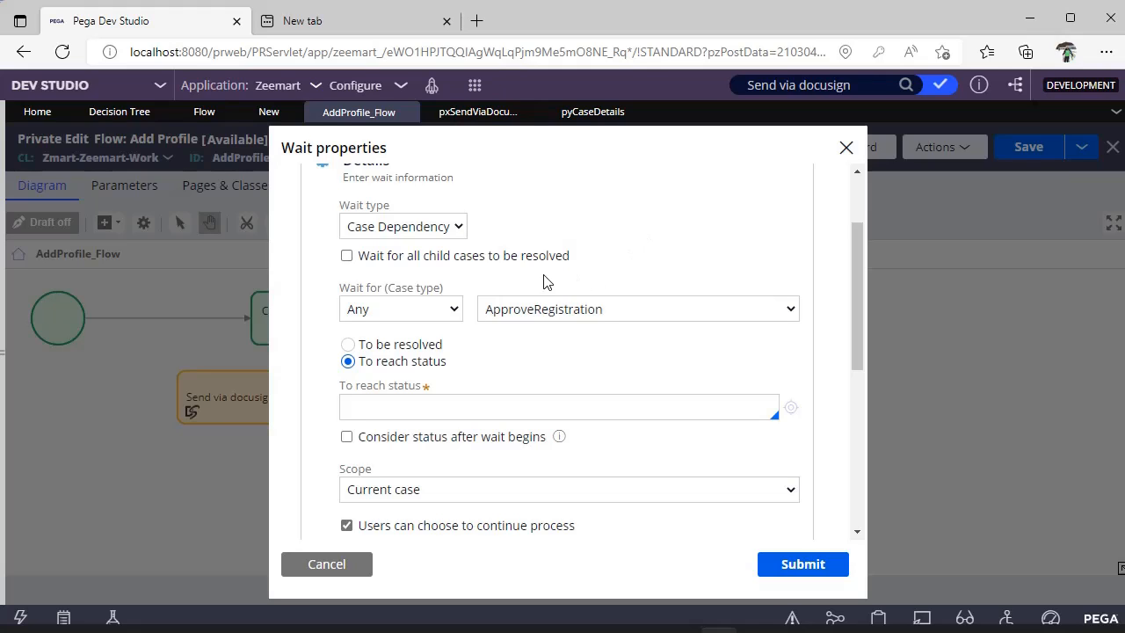
{"action": "left_click", "coordinate": [495, 259]}
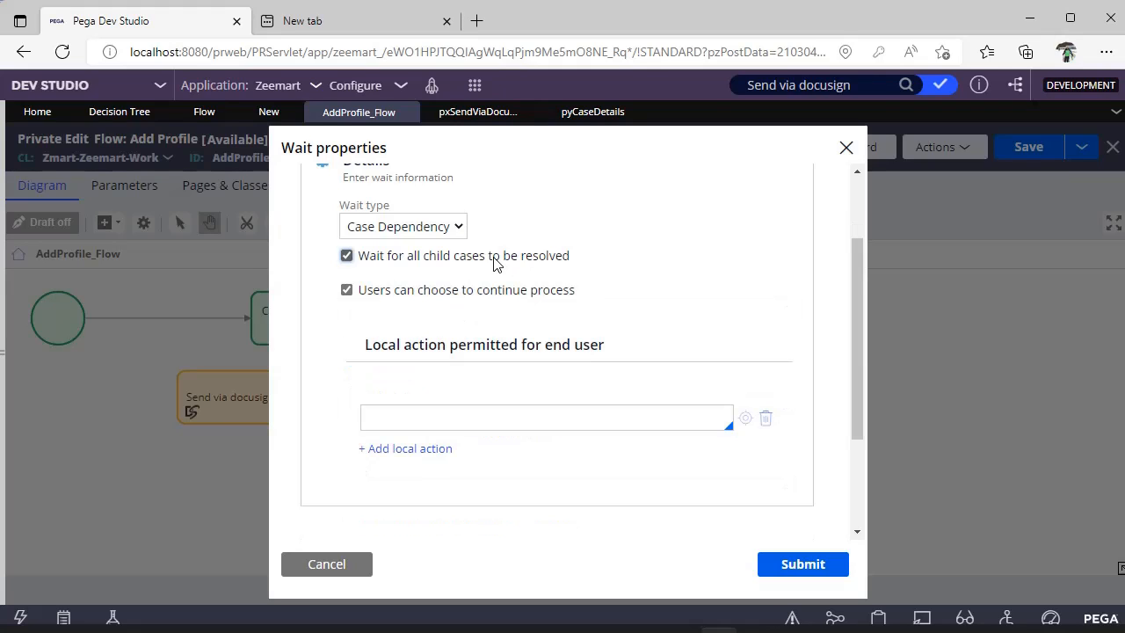
Step: Turn off waiting for all child cases to be resolved and review the Wait shape's To reach status and Scope settings
{"action": "left_click", "coordinate": [494, 259]}
{"action": "scroll", "coordinate": [494, 259], "scroll_direction": "down", "scroll_amount": 2}
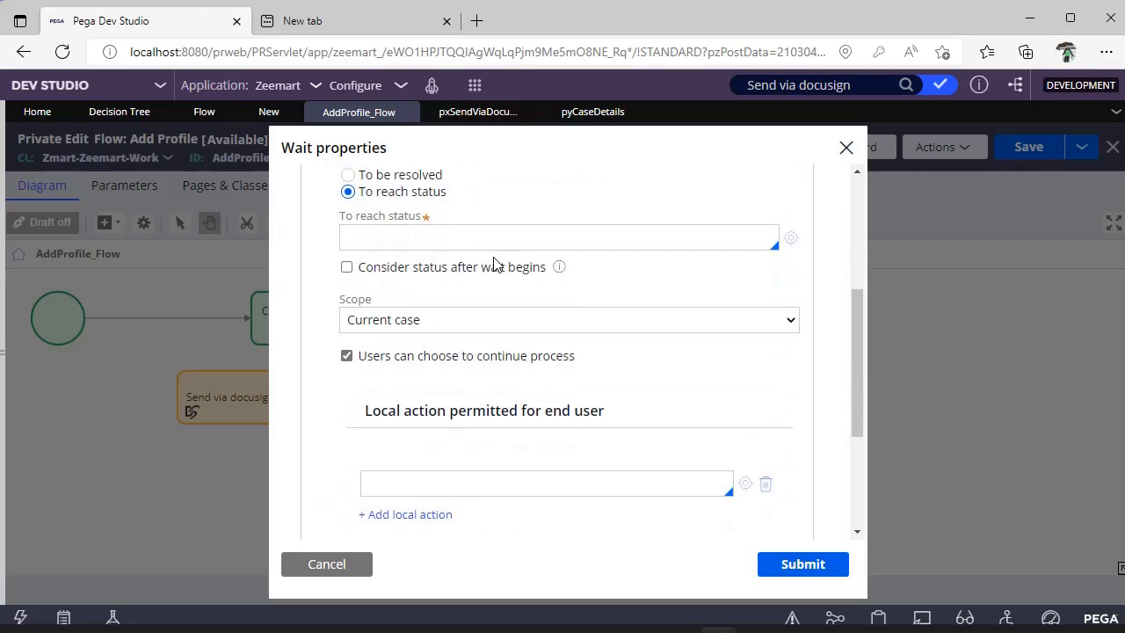
{"action": "left_click", "coordinate": [732, 334]}
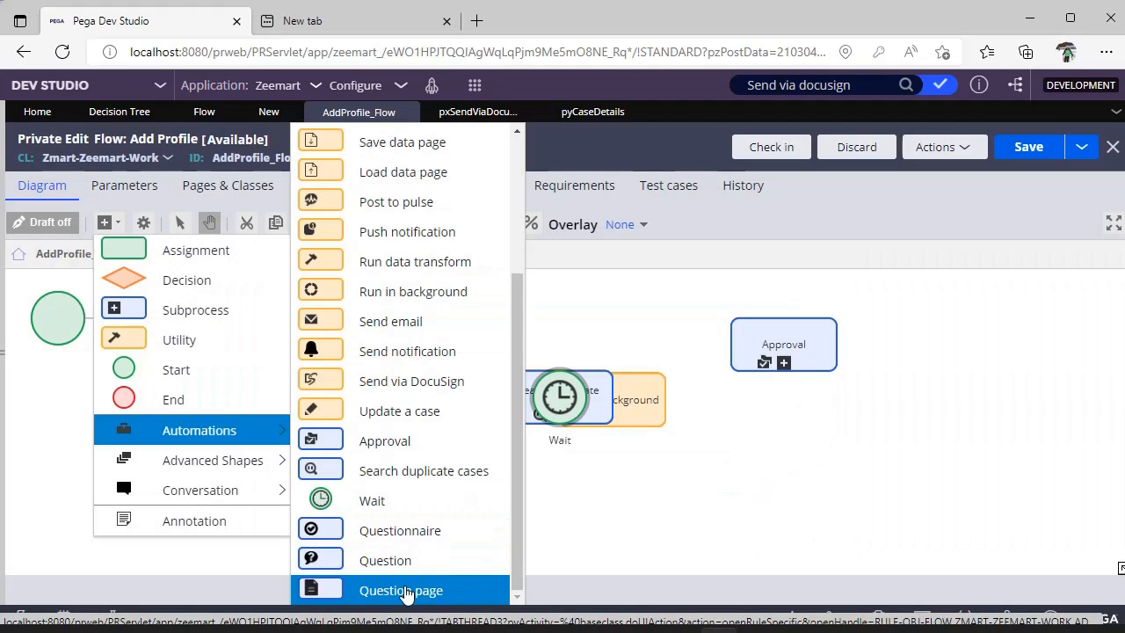
Step: Add a Question page automation shape to the flow diagram and open its properties
{"action": "left_click", "coordinate": [402, 590]}
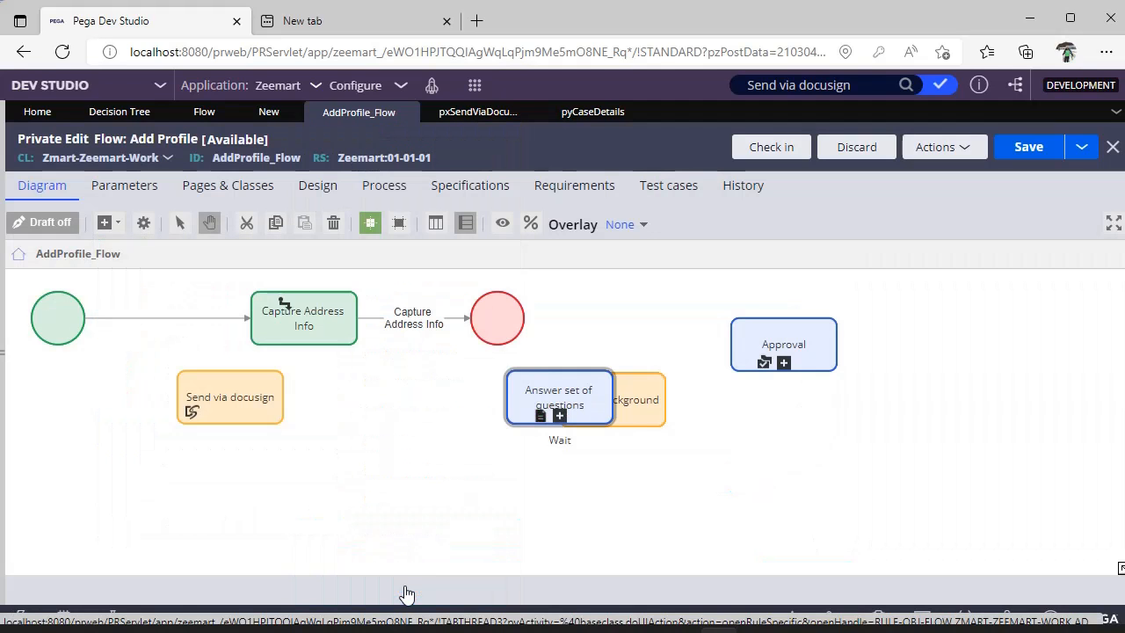
{"action": "double_click", "coordinate": [553, 384]}
{"action": "scroll", "coordinate": [554, 384], "scroll_direction": "down", "scroll_amount": 1}
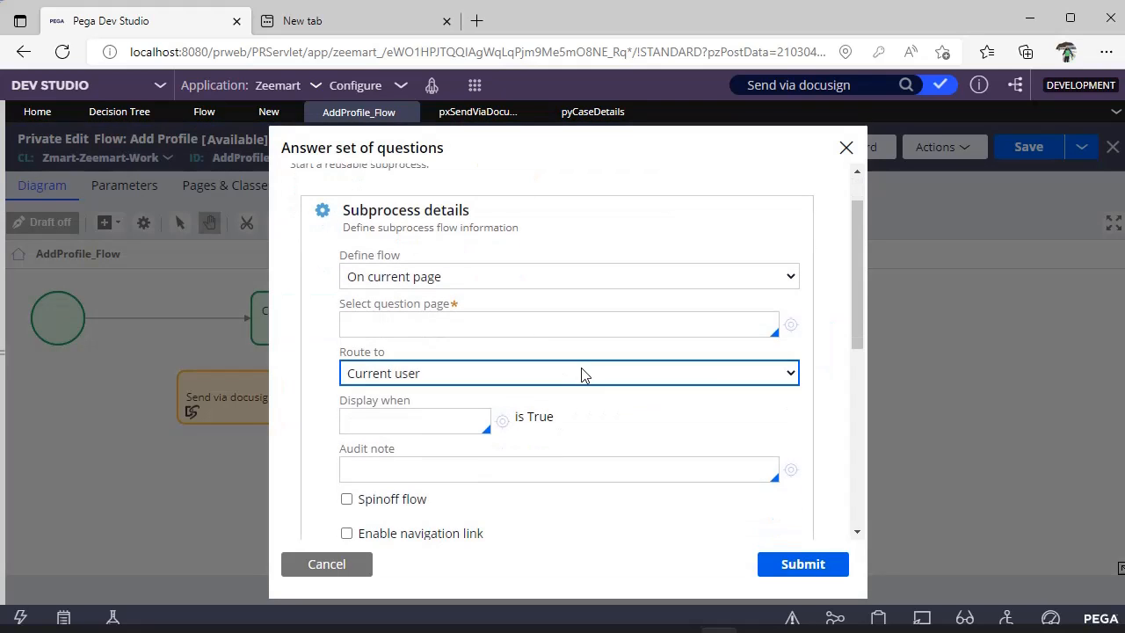
Step: Review the question page selection, the Route to choices and the Display when setting of the Answer set of questions shape
{"action": "left_click", "coordinate": [609, 325]}
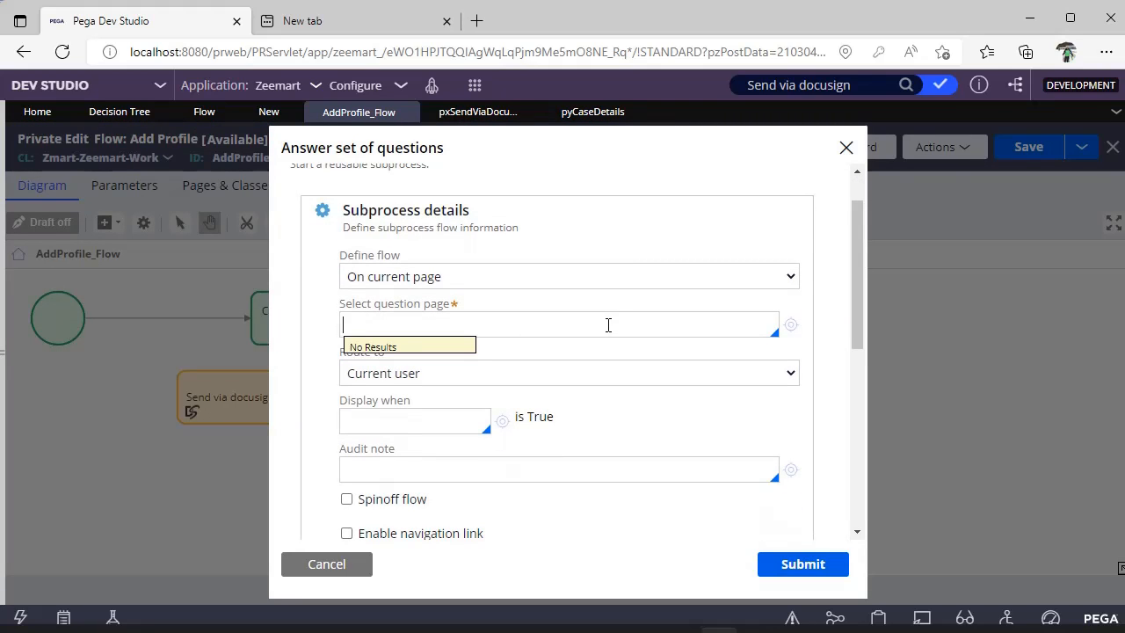
{"action": "left_click", "coordinate": [606, 390]}
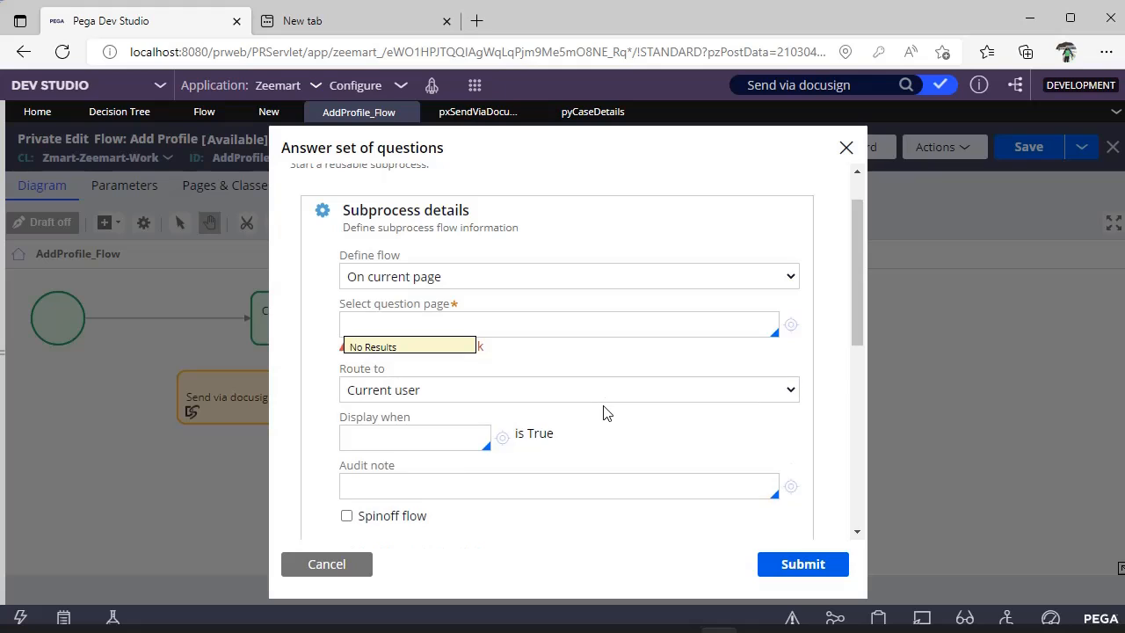
{"action": "left_click", "coordinate": [553, 398]}
{"action": "left_click", "coordinate": [561, 395]}
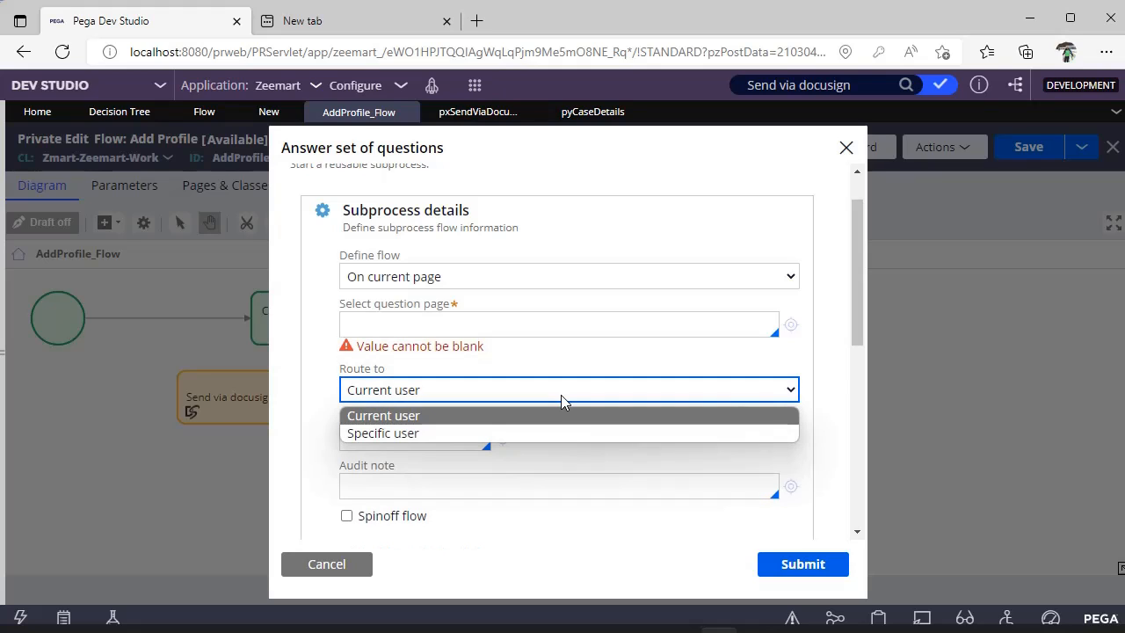
{"action": "left_click", "coordinate": [561, 395]}
{"action": "left_click", "coordinate": [561, 394]}
{"action": "left_click", "coordinate": [560, 394]}
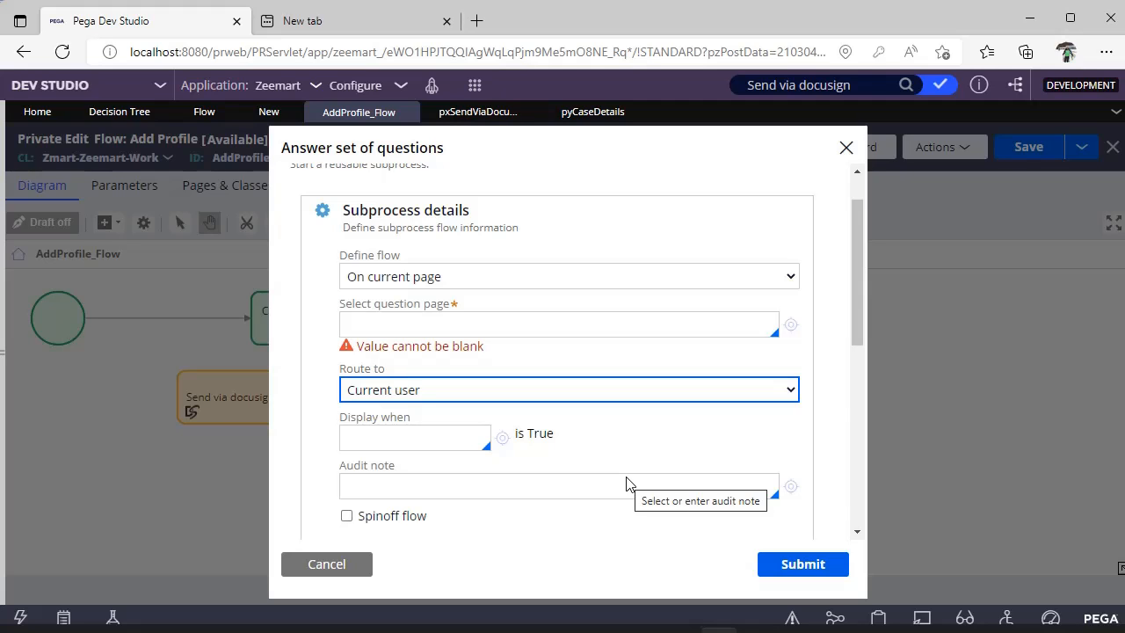
{"action": "left_click", "coordinate": [347, 443]}
{"action": "scroll", "coordinate": [348, 444], "scroll_direction": "down", "scroll_amount": 1}
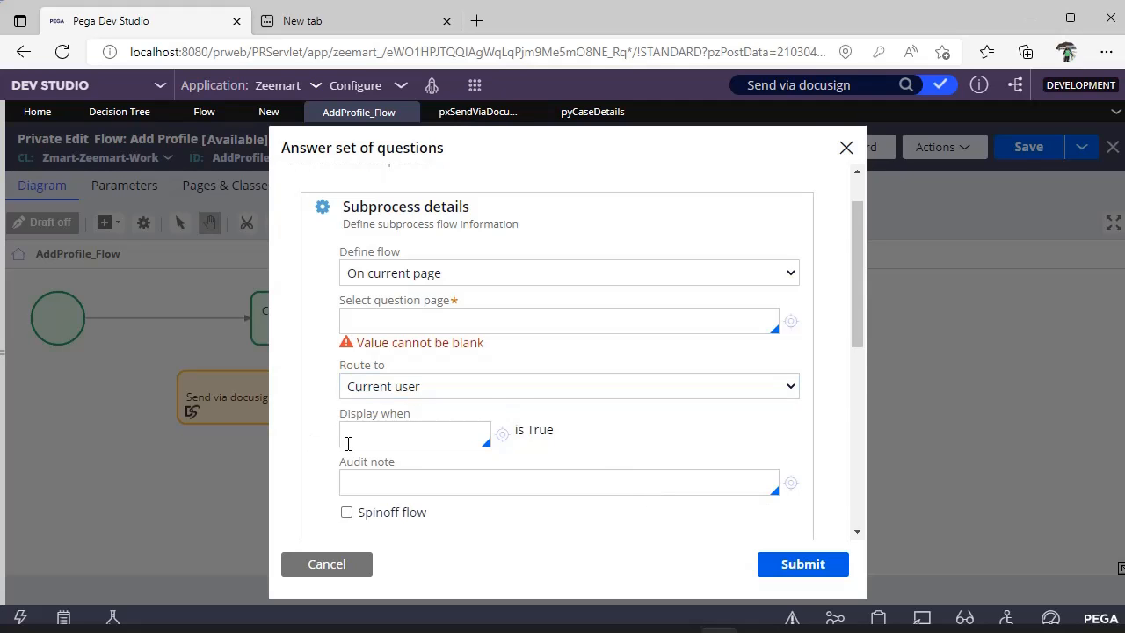
Step: Cancel the question page settings and move the Answer set of questions shape to free space below the Capture Address Info assignment
{"action": "left_click", "coordinate": [326, 564]}
{"action": "left_click_drag", "start_coordinate": [430, 475], "coordinate": [414, 507]}
Step: Open the Send via docusign shape's properties and review its automation details, specification and Tickets settings
{"action": "double_click", "coordinate": [251, 404]}
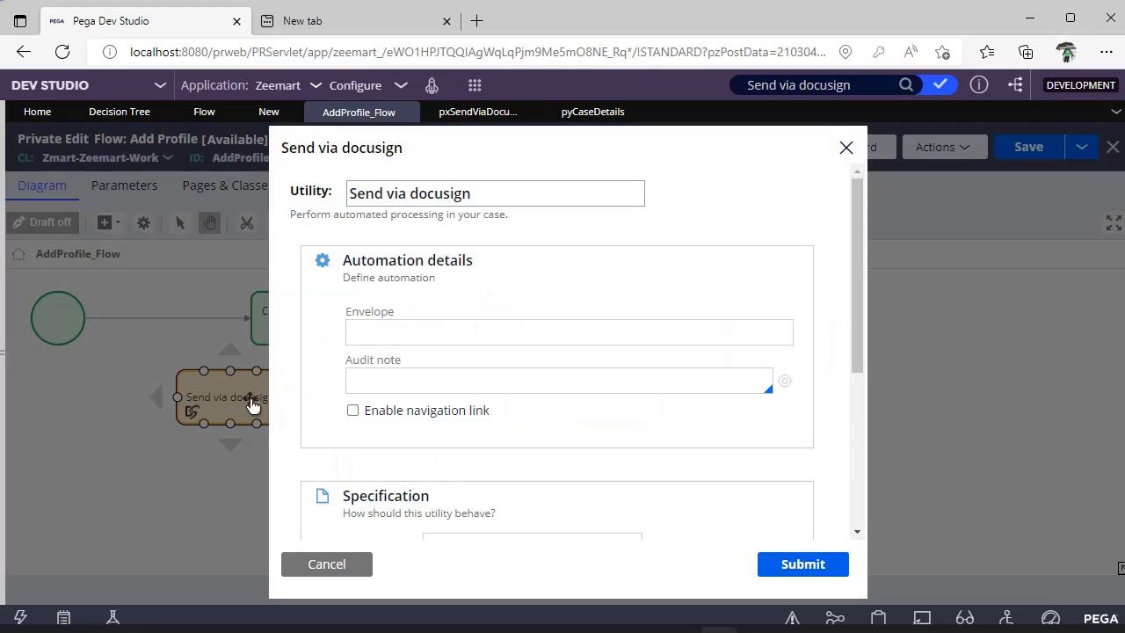
{"action": "scroll", "coordinate": [439, 387], "scroll_direction": "down", "scroll_amount": 5}
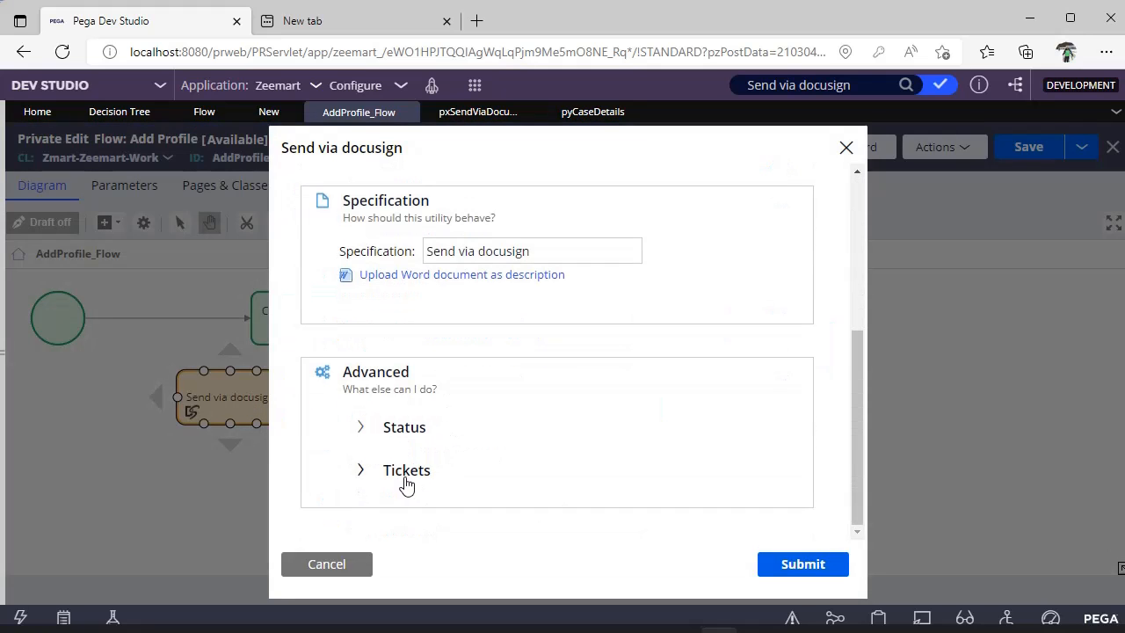
{"action": "left_click", "coordinate": [405, 471]}
{"action": "scroll", "coordinate": [501, 448], "scroll_direction": "down", "scroll_amount": 2}
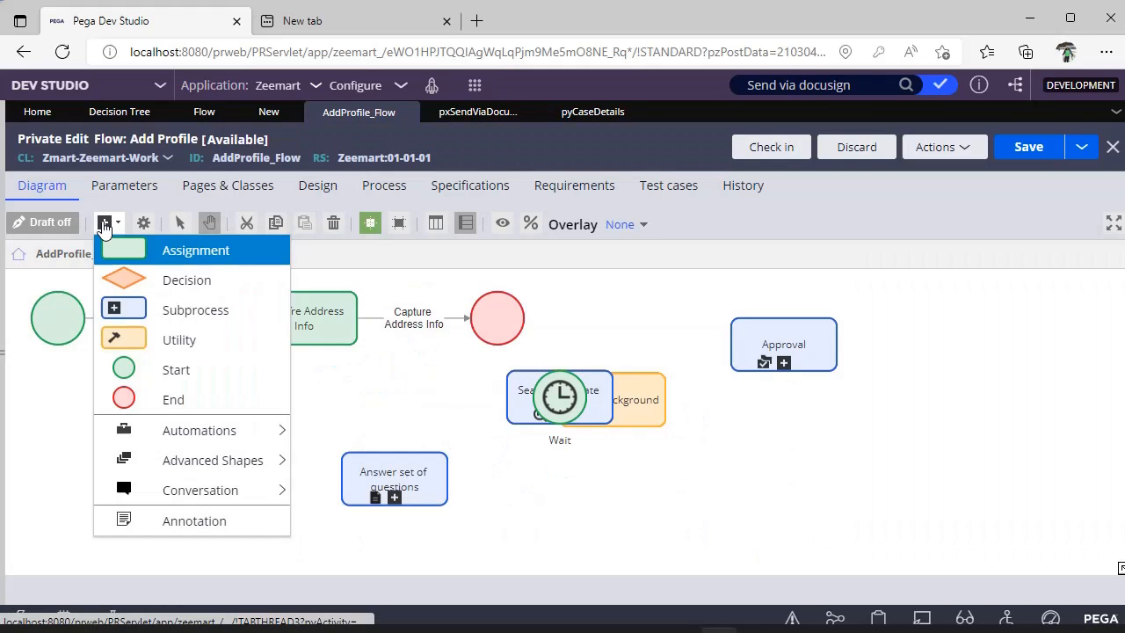
Step: Look through the complete list of automation shapes available for the flow
{"action": "mouse_move", "coordinate": [199, 430]}
{"action": "scroll", "coordinate": [453, 408], "scroll_direction": "down", "scroll_amount": 2}
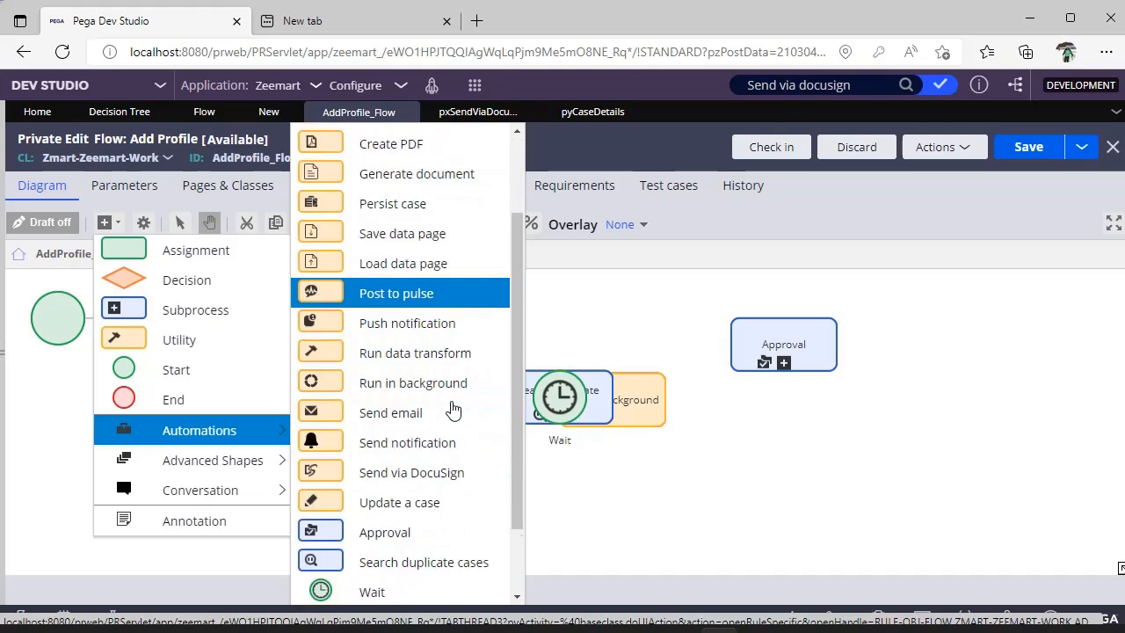
{"action": "scroll", "coordinate": [454, 408], "scroll_direction": "down", "scroll_amount": 2}
{"action": "scroll", "coordinate": [453, 408], "scroll_direction": "up", "scroll_amount": 3}
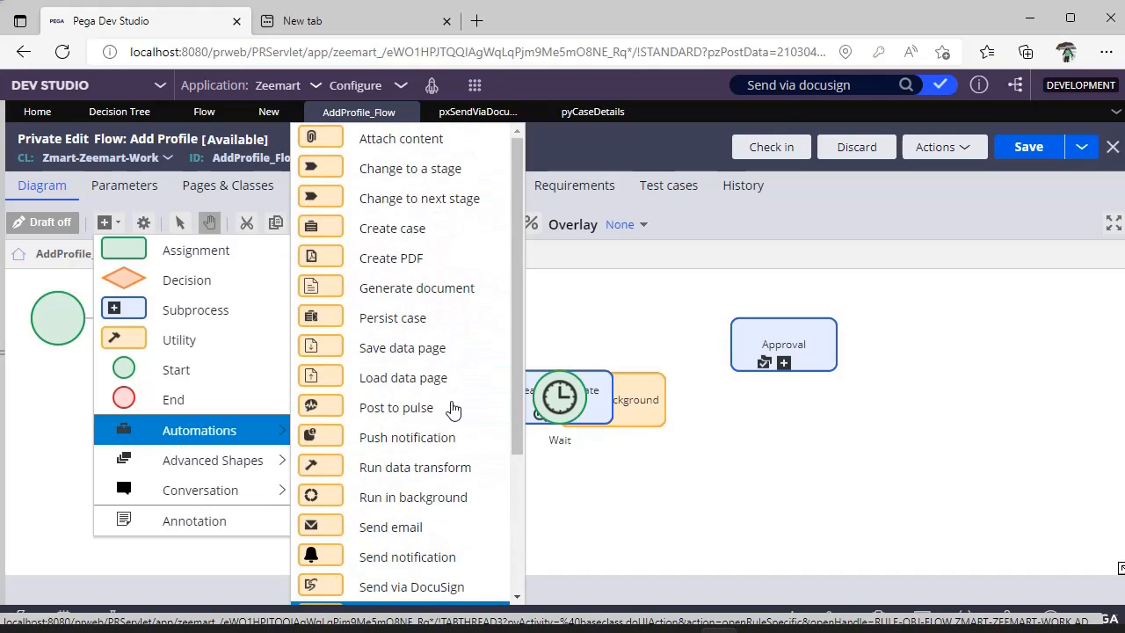